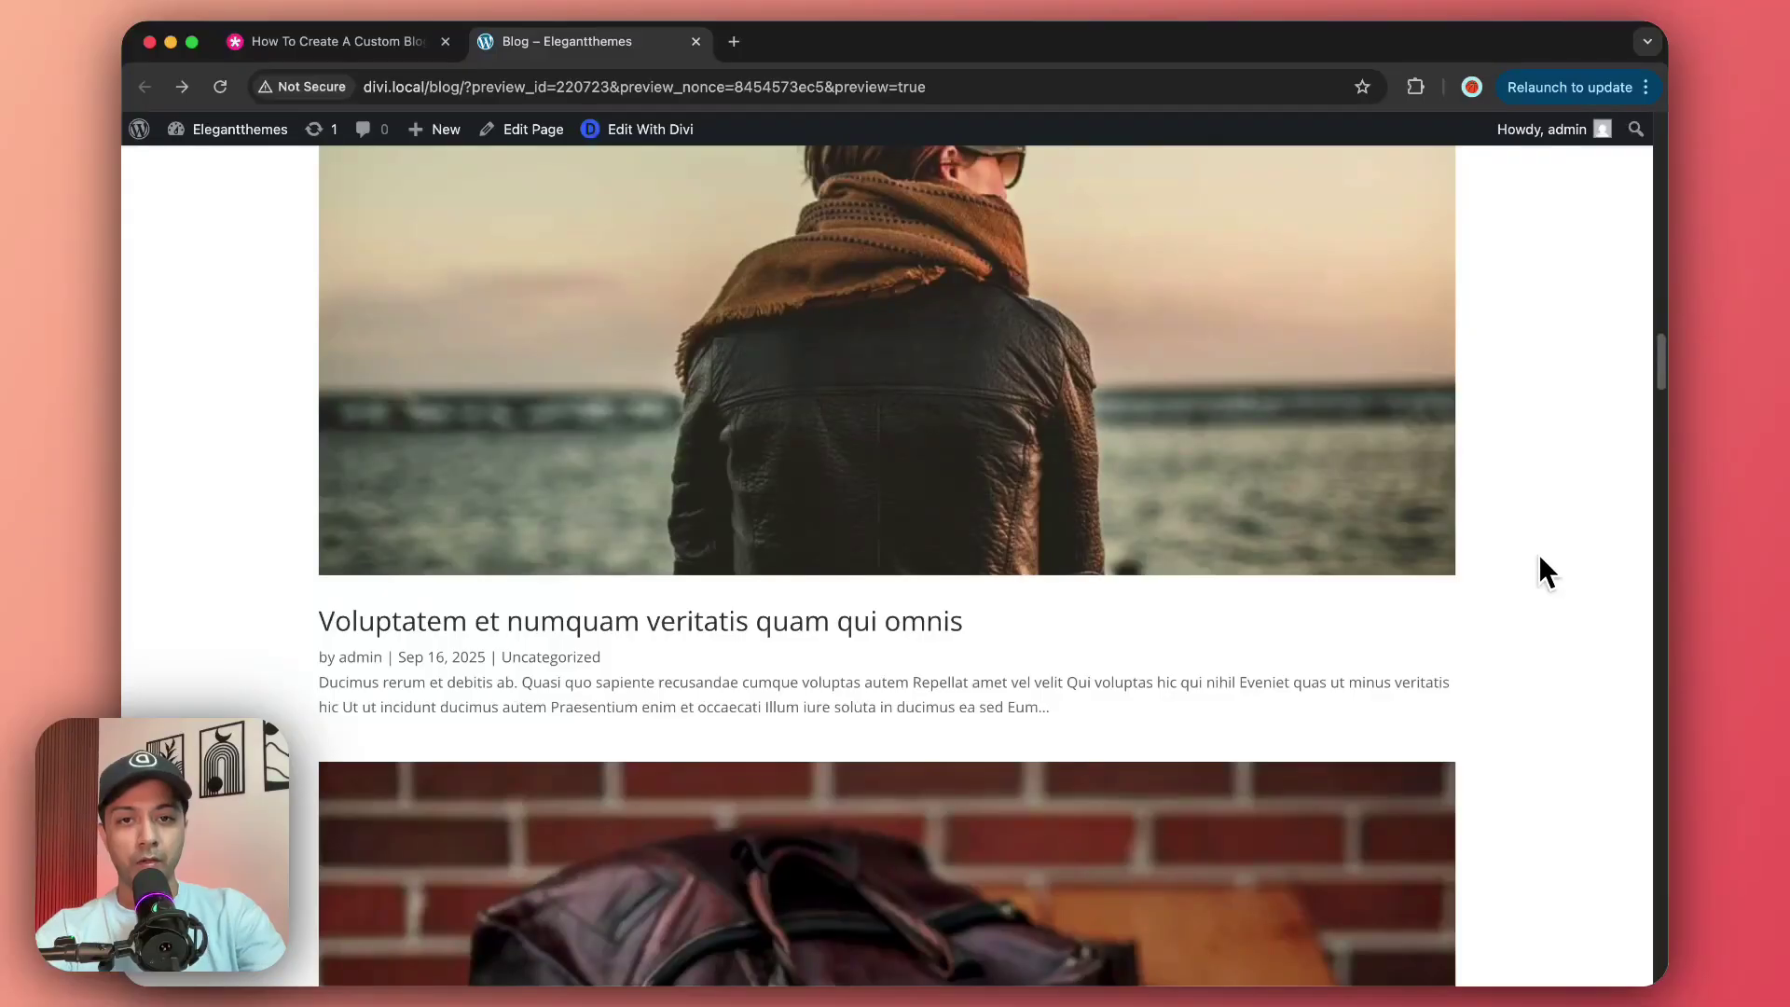
Step: Scroll the blog preview past the plain post list down to the three-column card grid example
scroll(1540, 546, "up", 3)
scroll(1540, 546, "down", 1)
scroll(1541, 549, "down", 12)
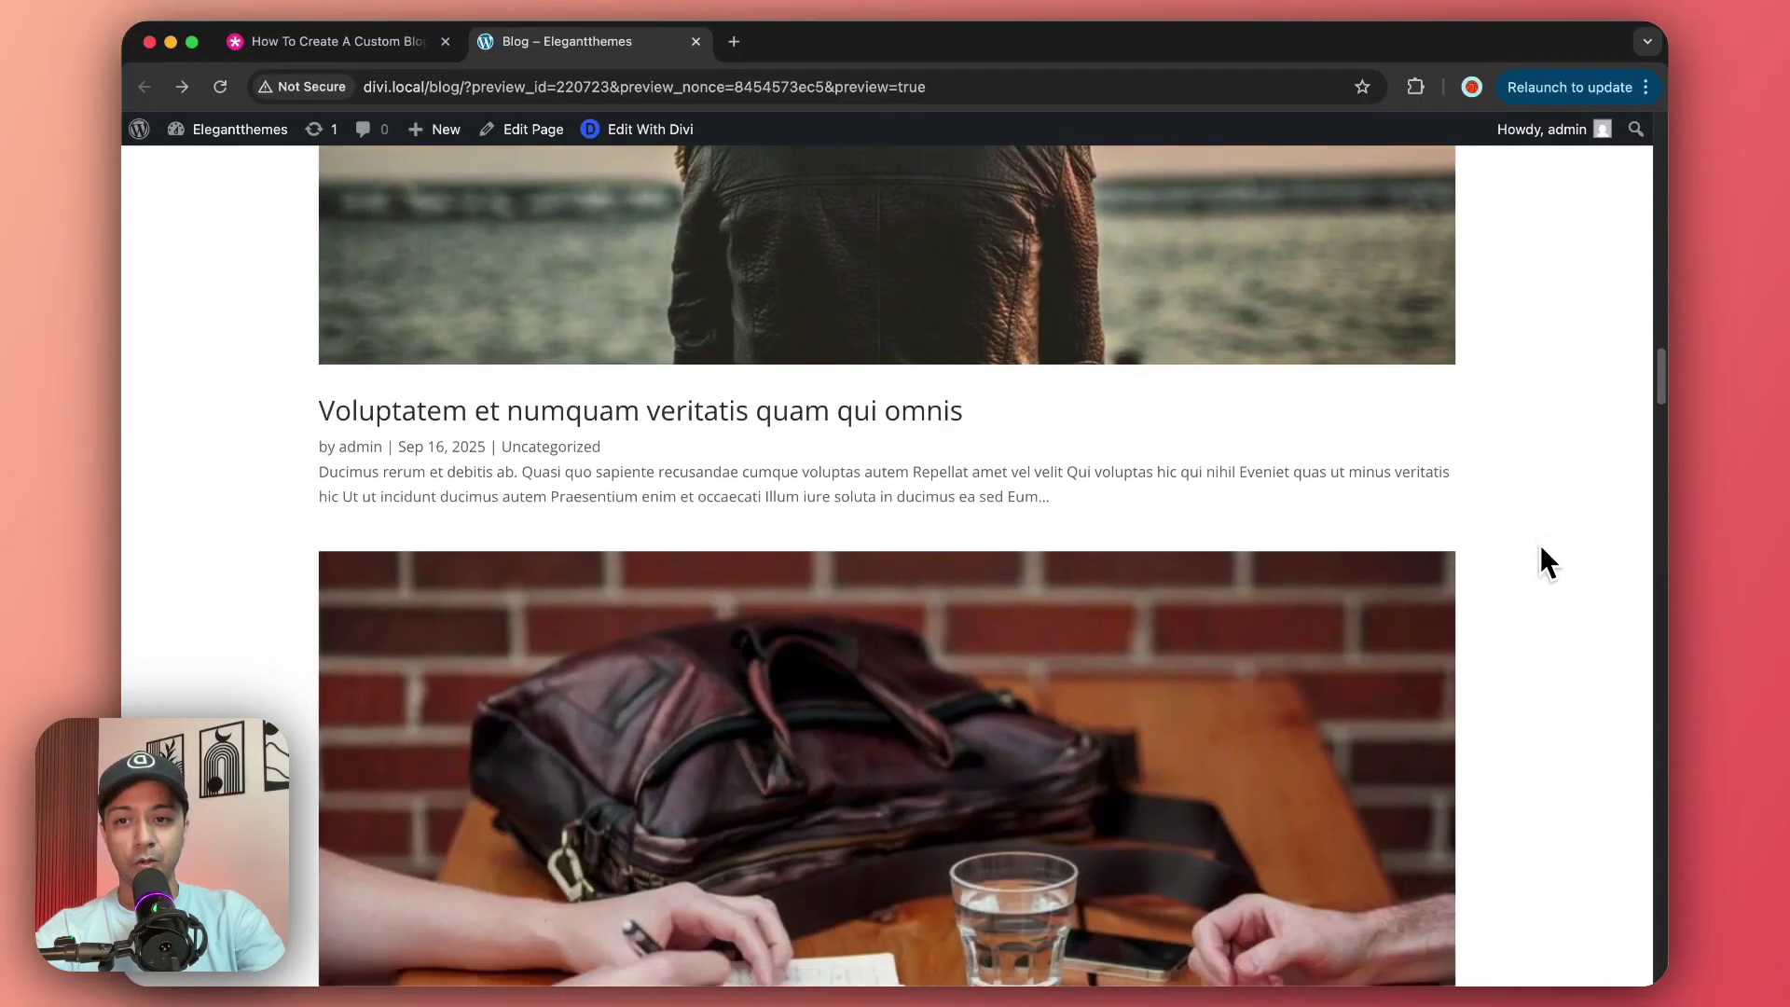
scroll(1541, 549, "down", 12)
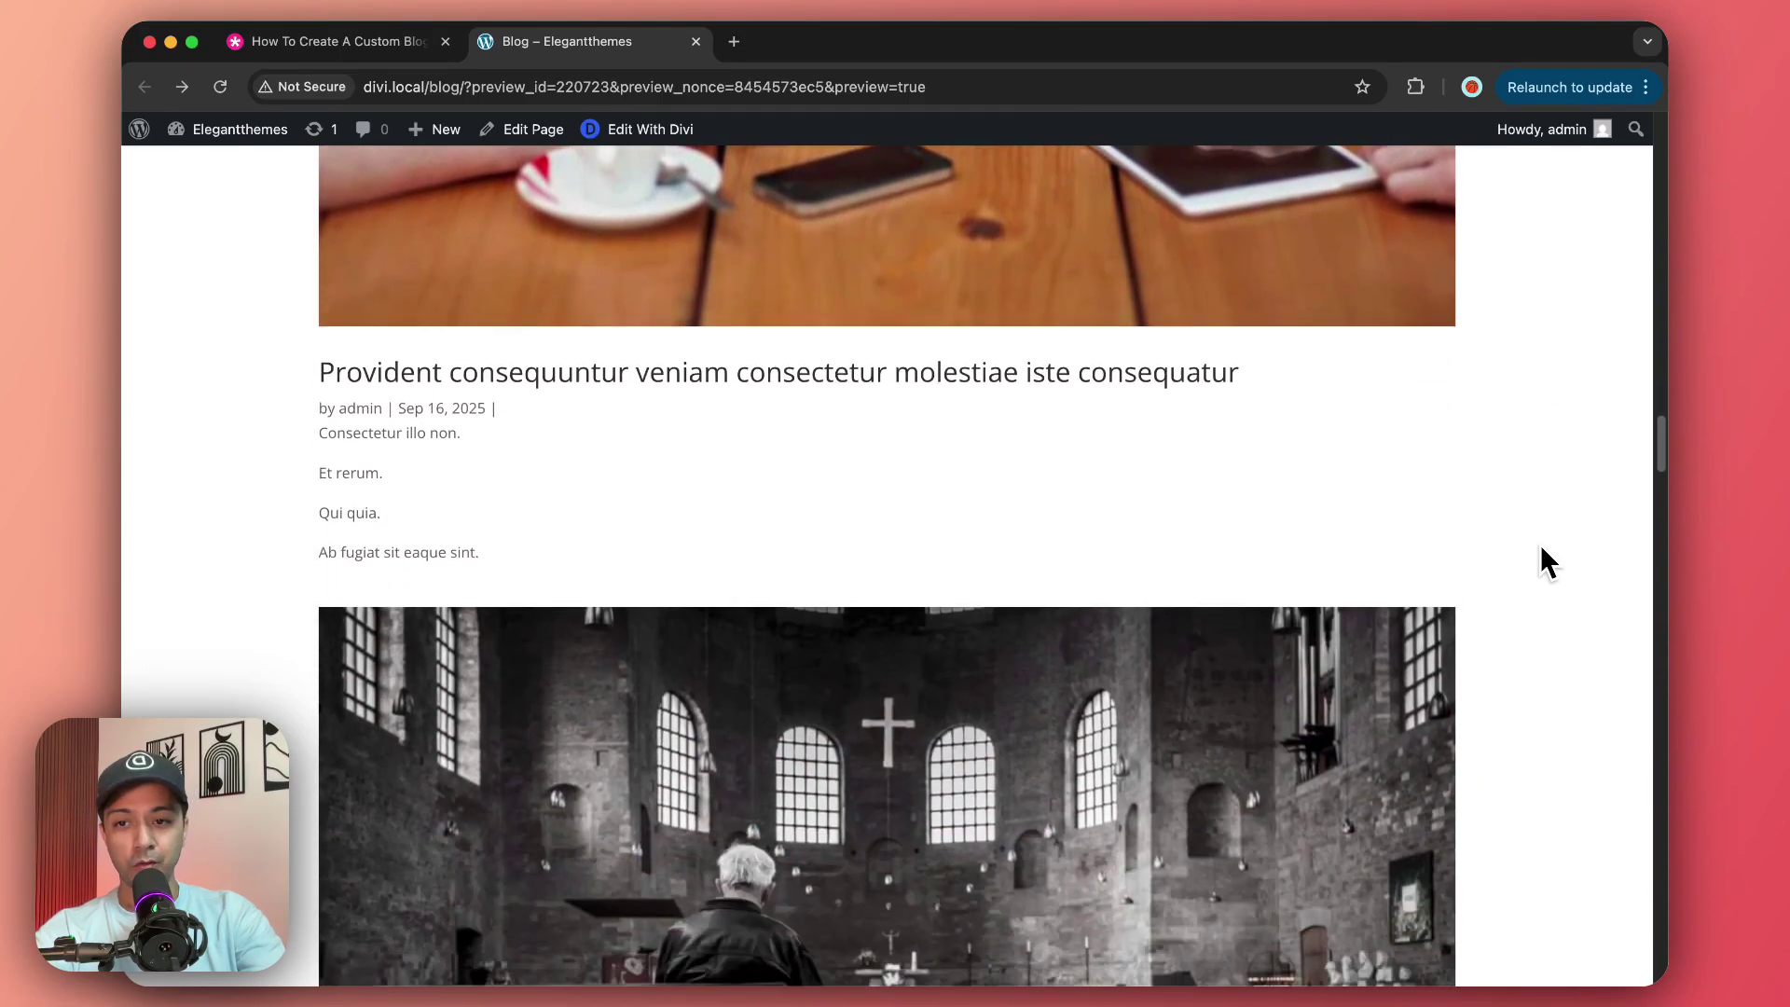
scroll(1422, 563, "down", 5)
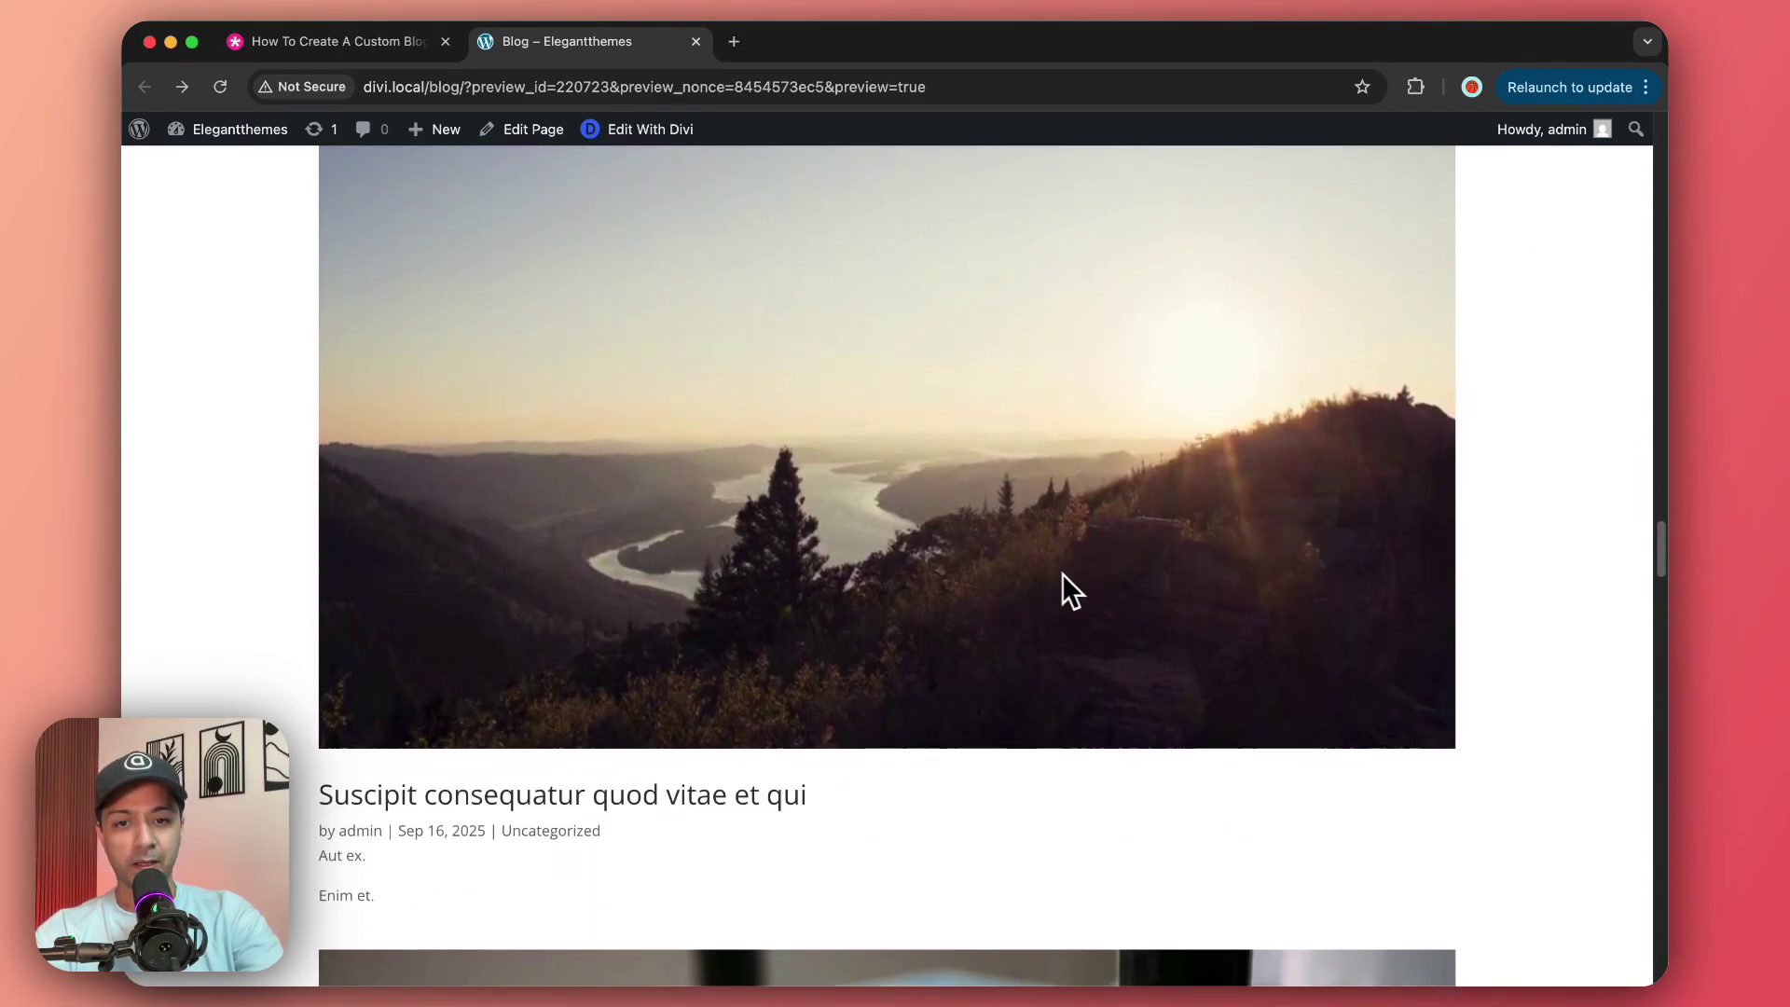
scroll(391, 615, "down", 2)
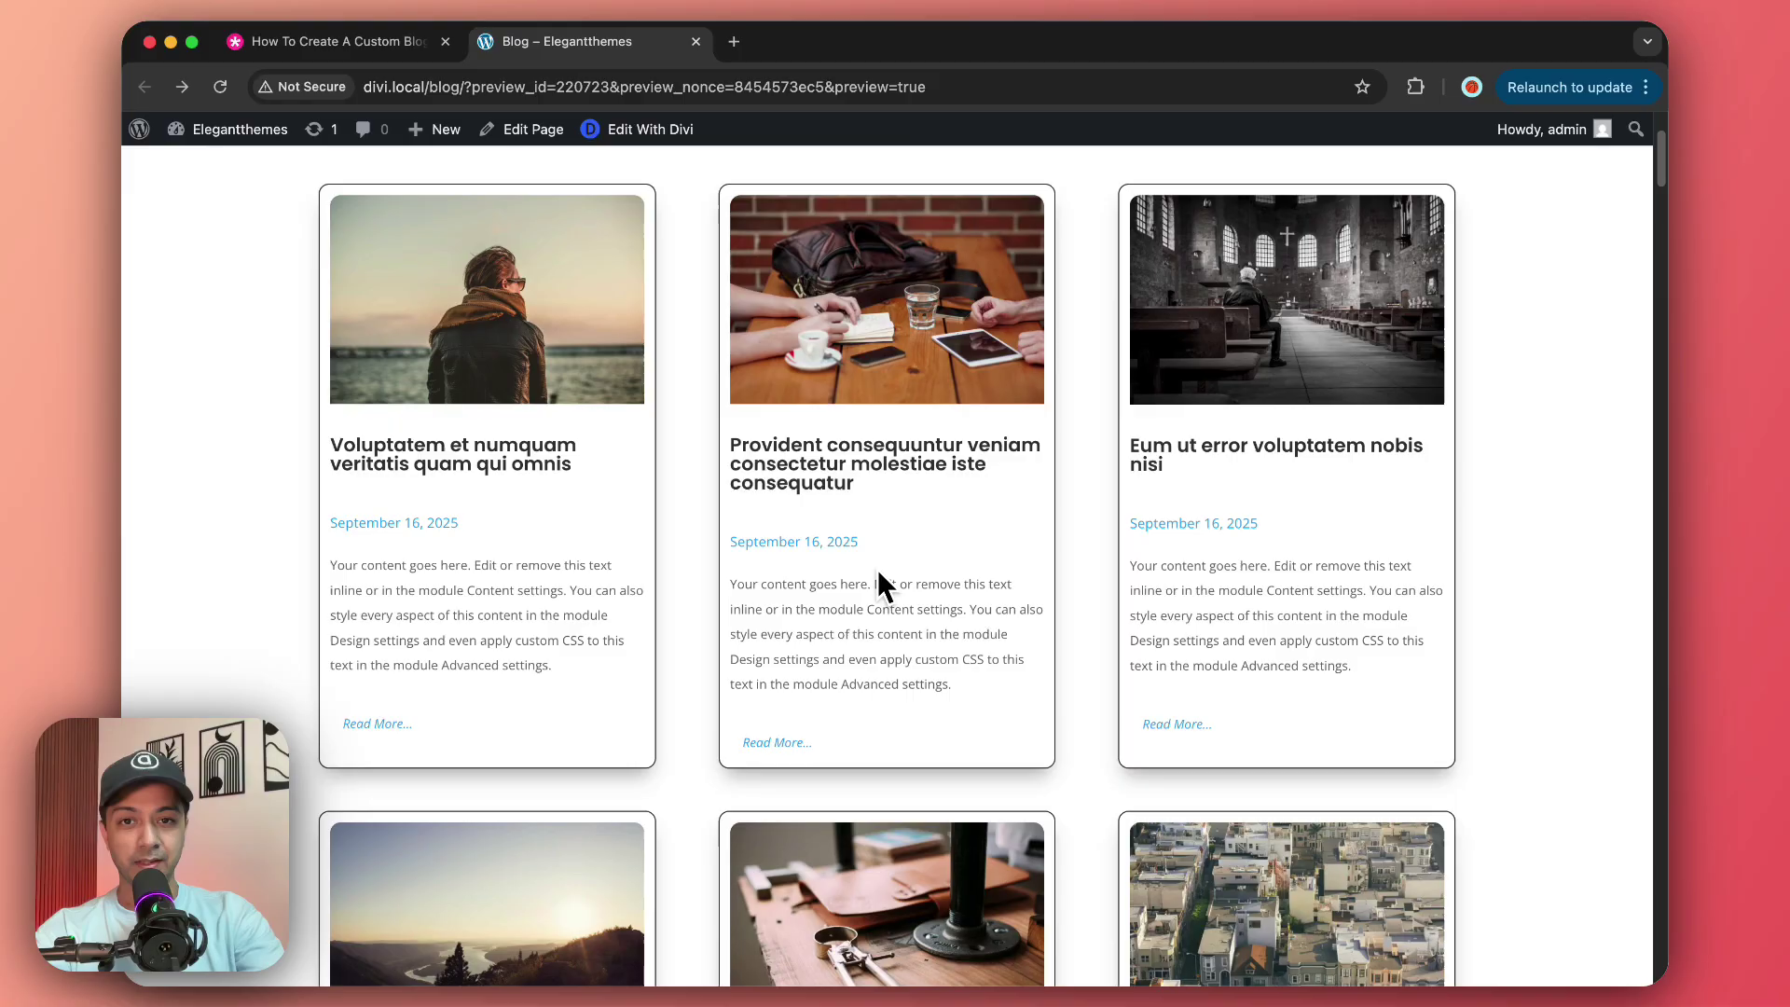
scroll(879, 574, "down", 3)
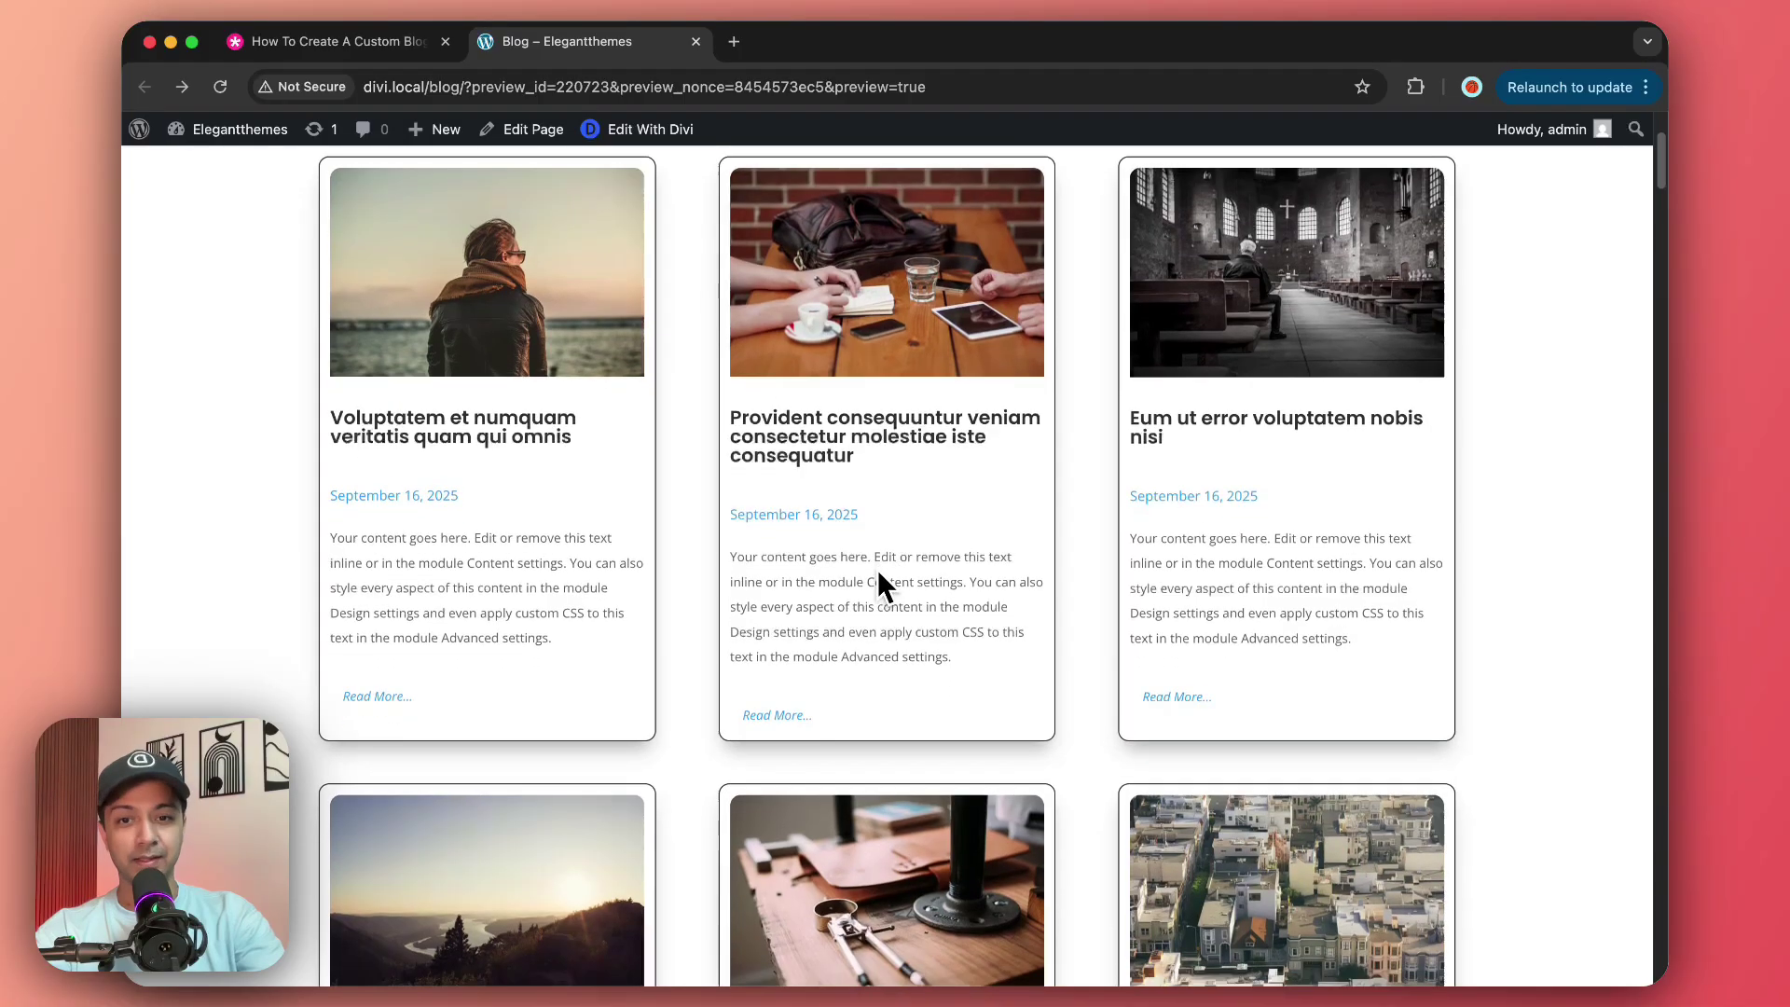
scroll(880, 573, "down", 5)
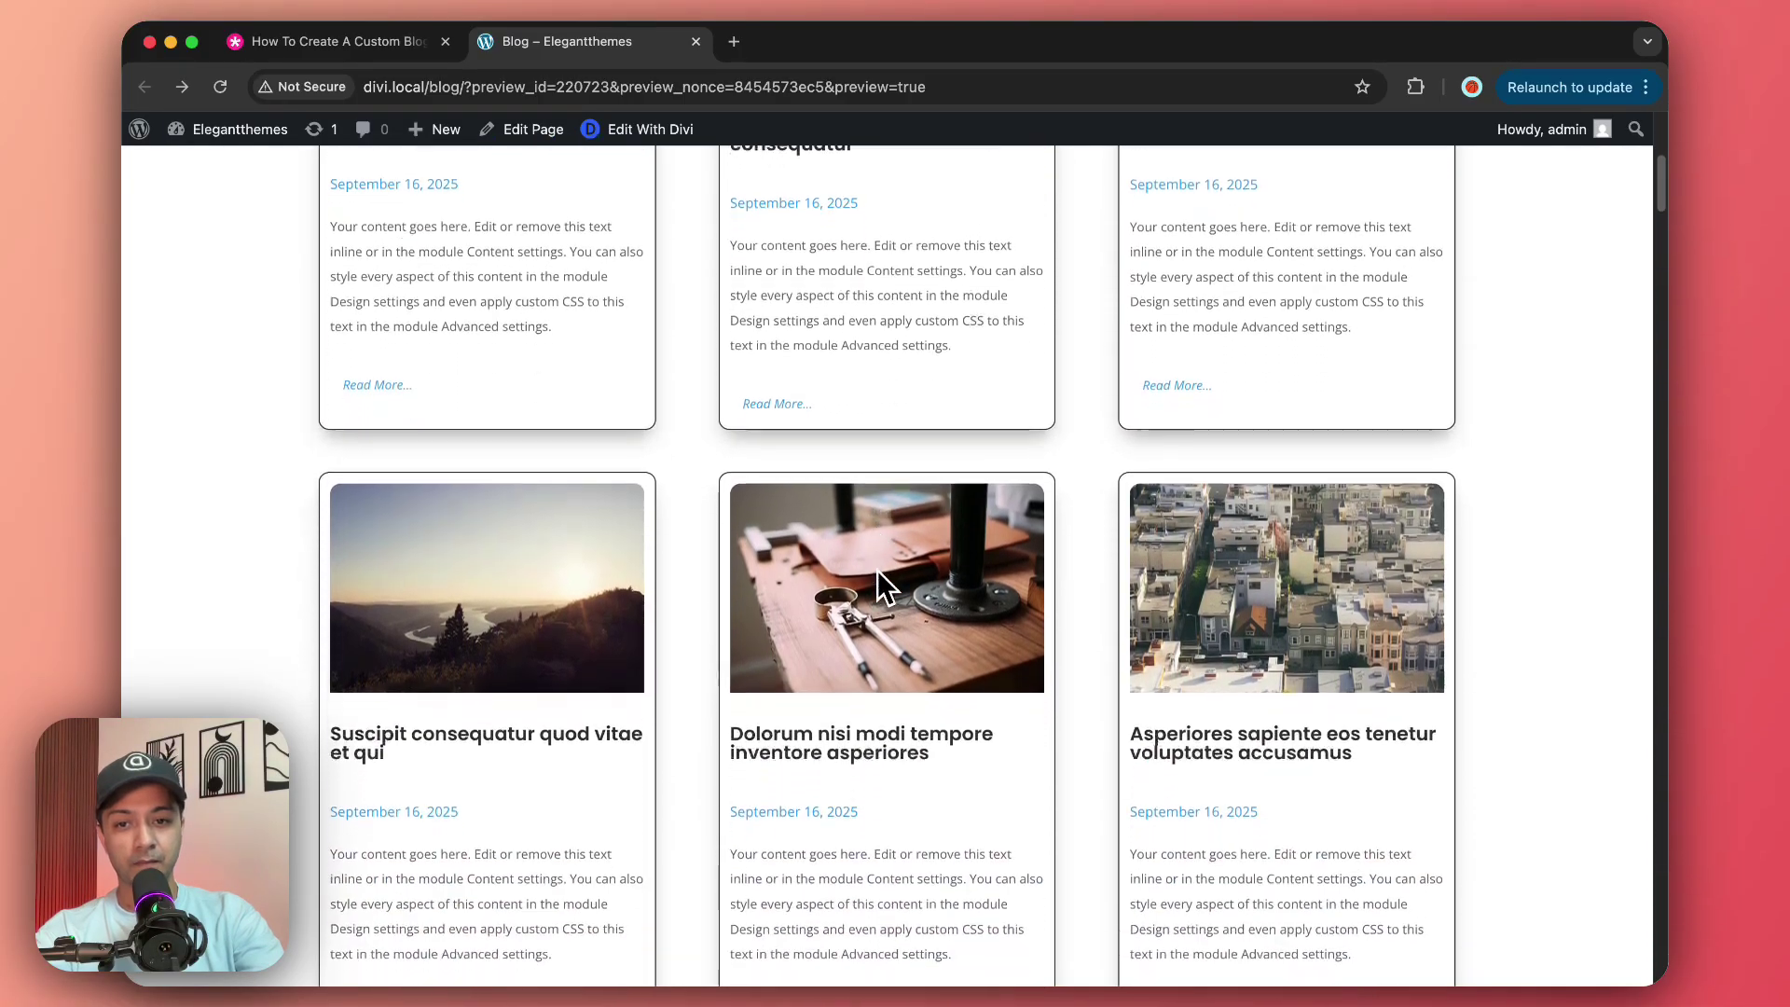
scroll(879, 574, "down", 1)
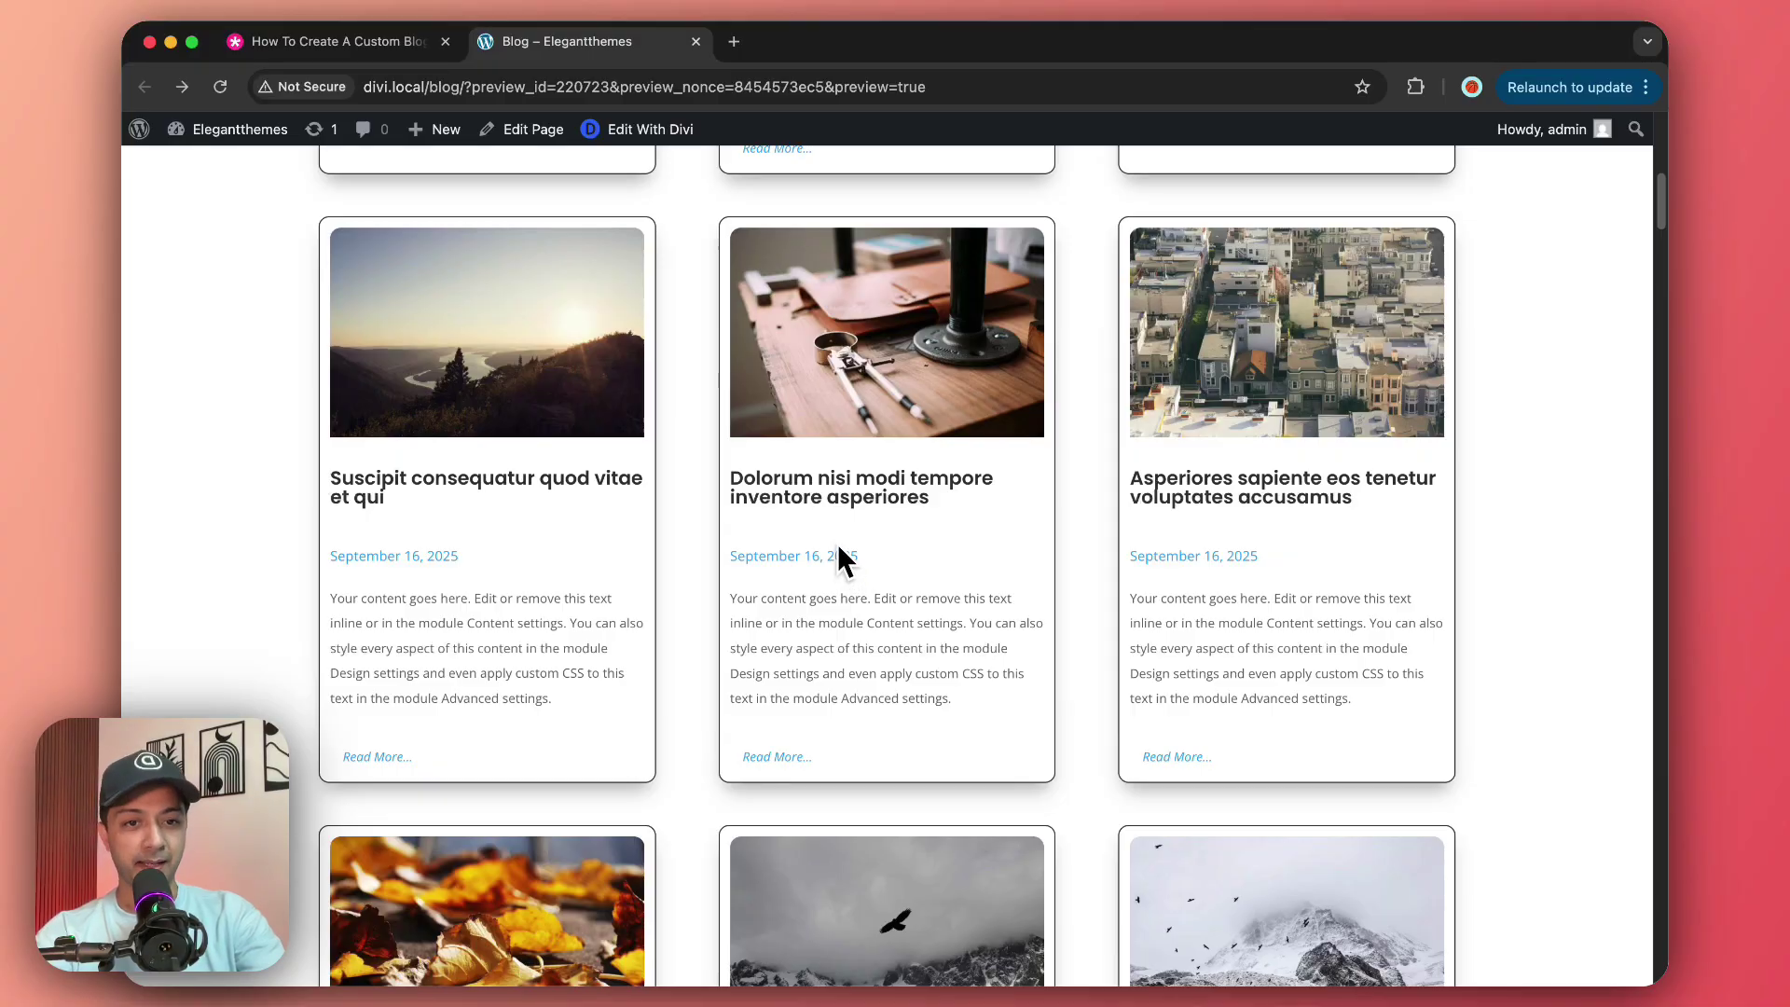
Step: From the site dashboard, start a new page titled 'Blog Loop'
mouse_move(227, 133)
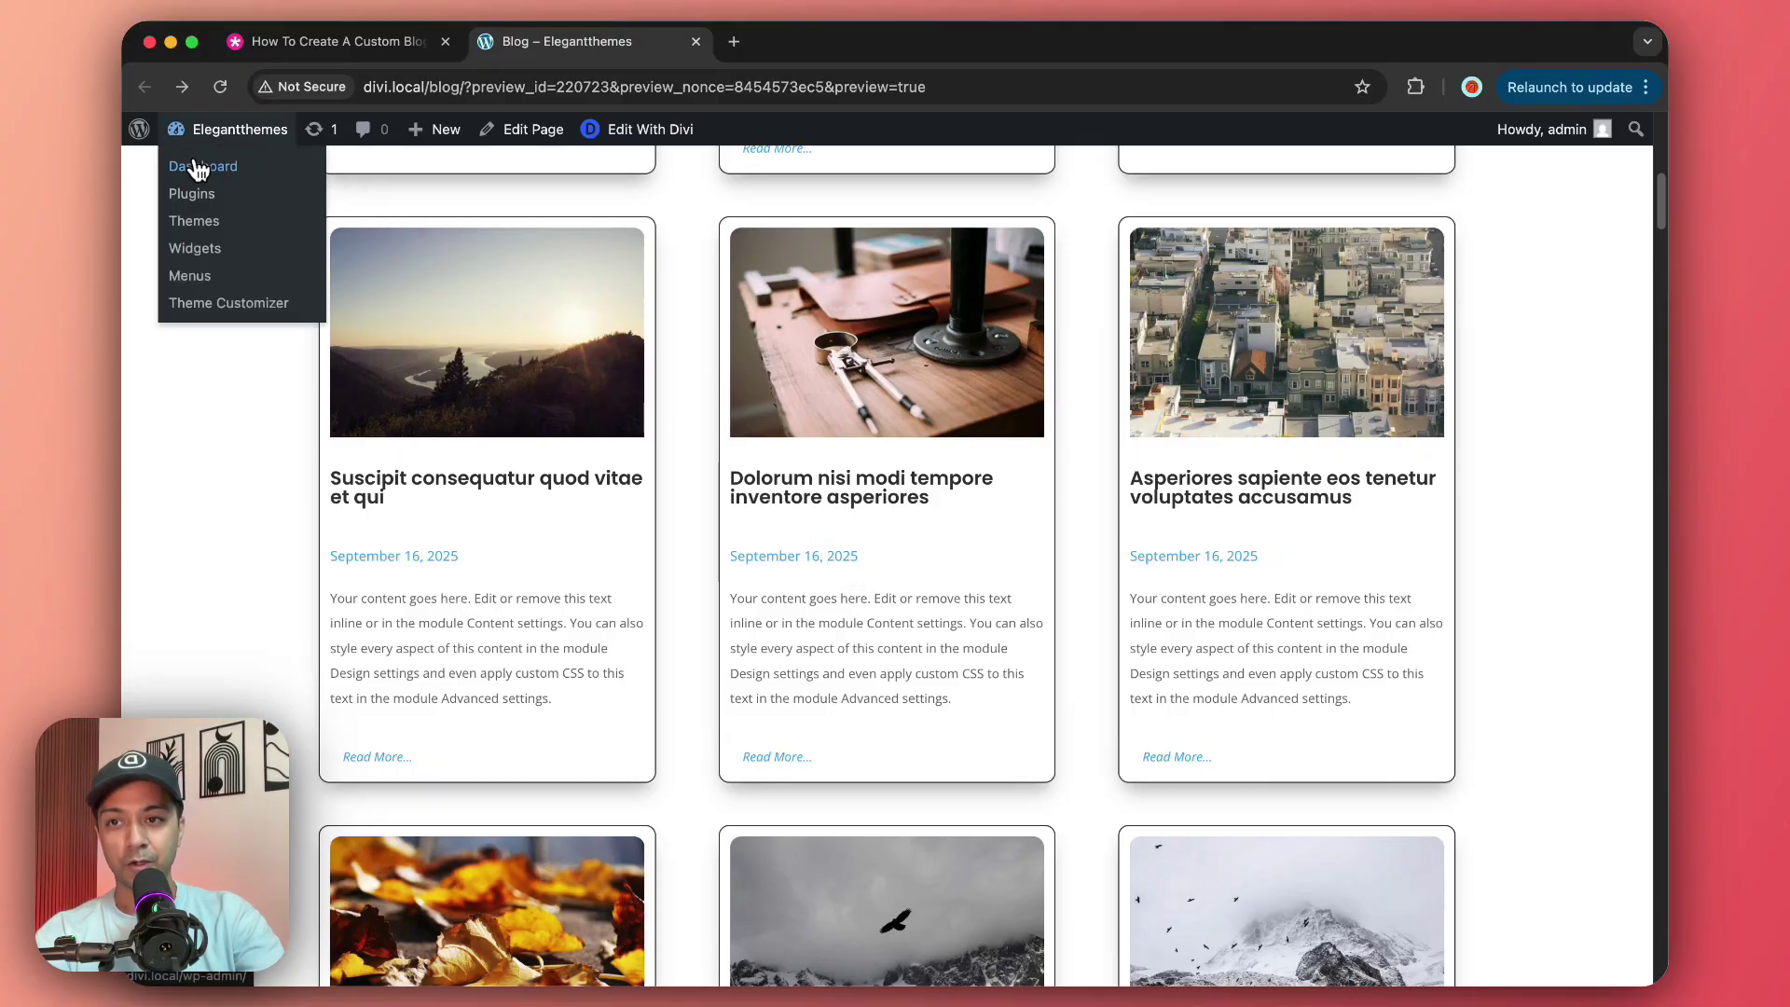
left_click(204, 166, "super")
left_click(784, 48)
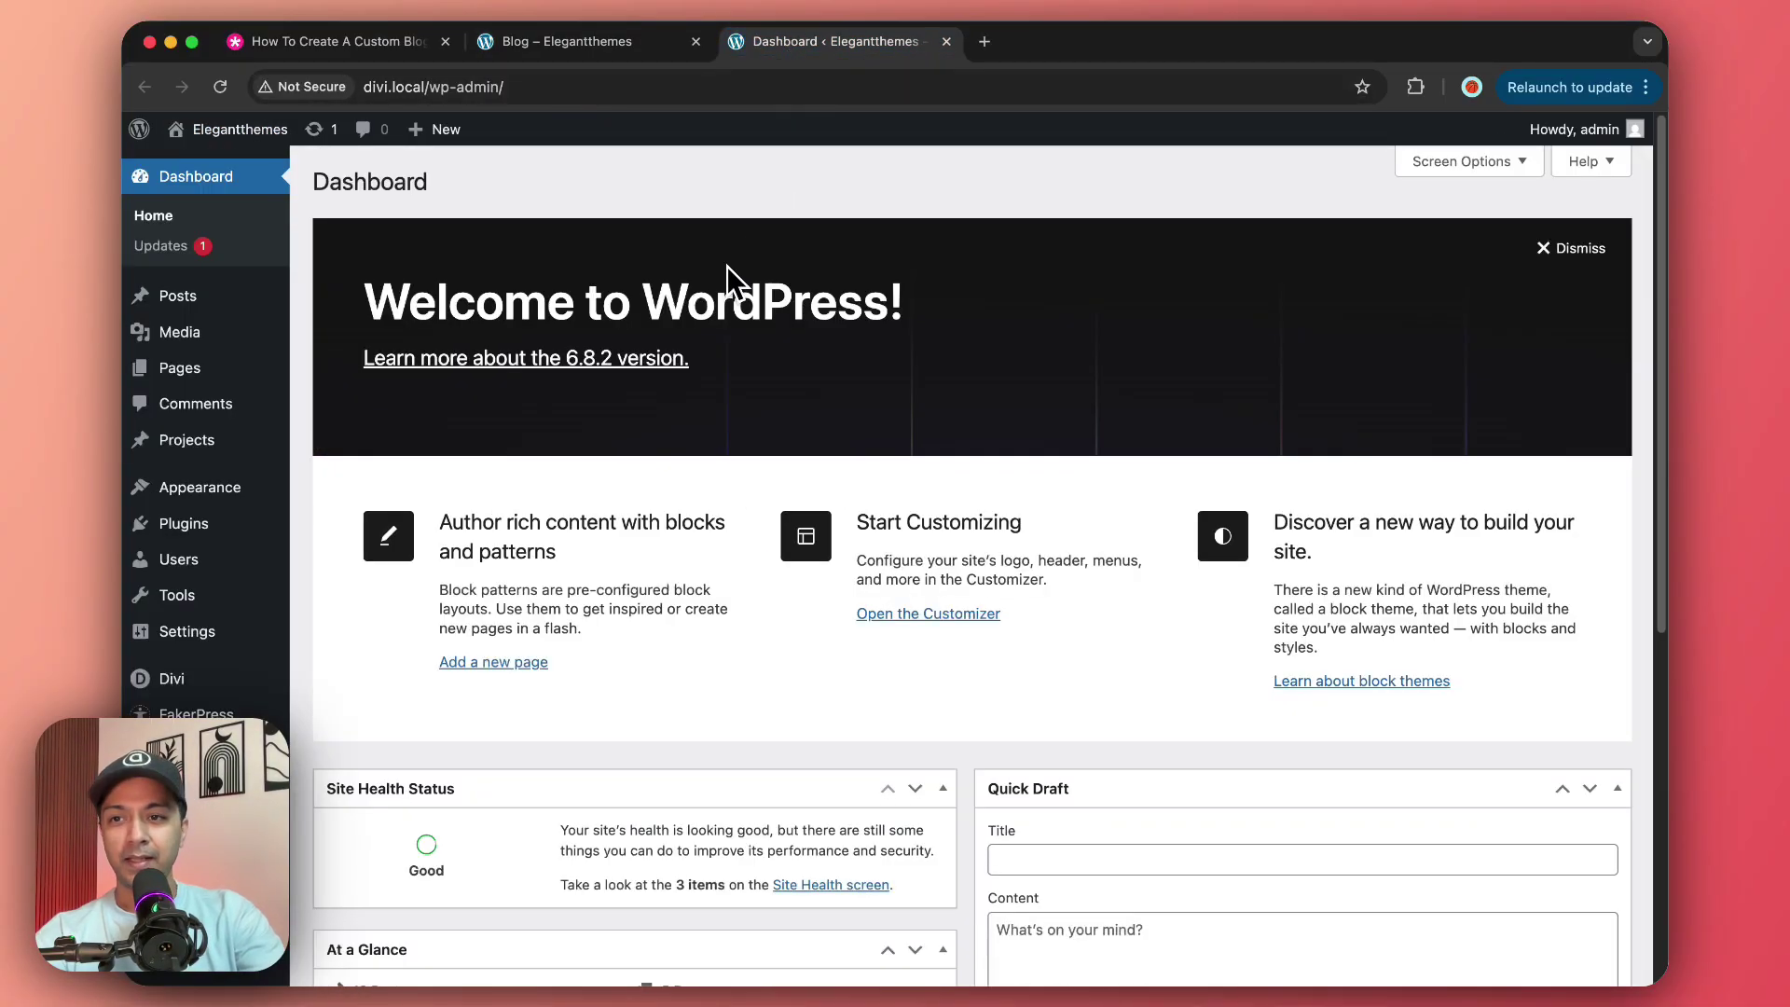
left_click(182, 375)
left_click(436, 183)
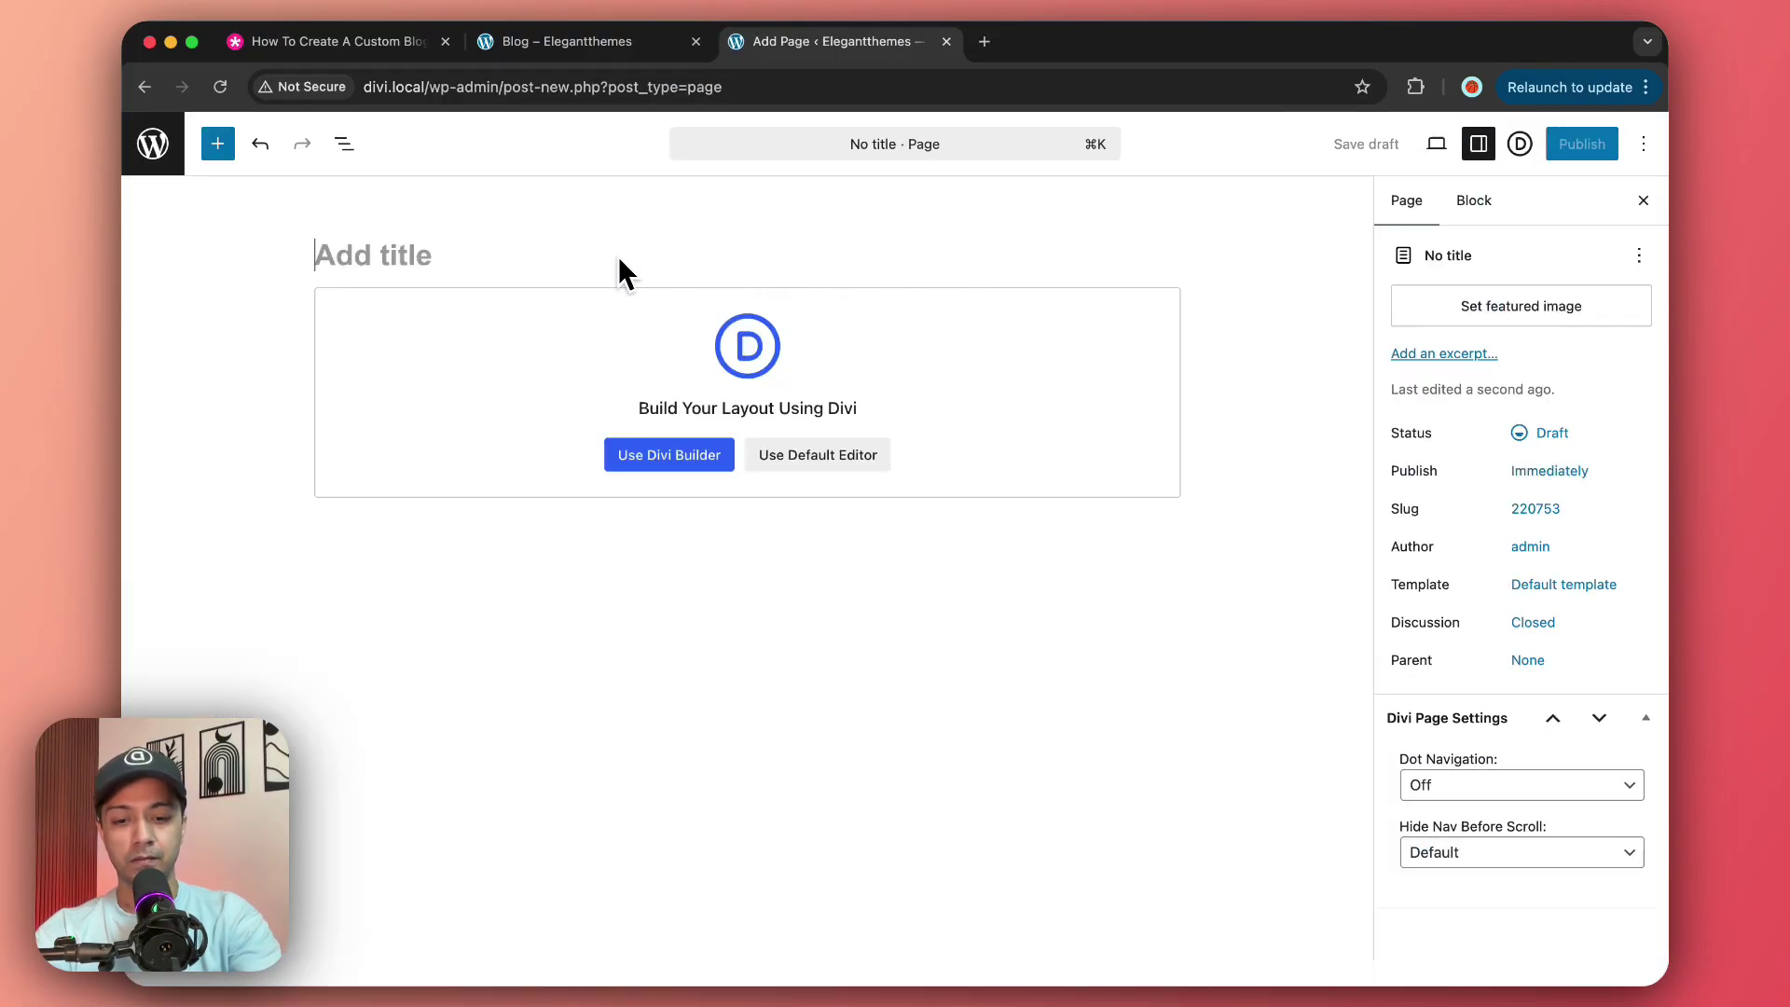
type("Blog Loop")
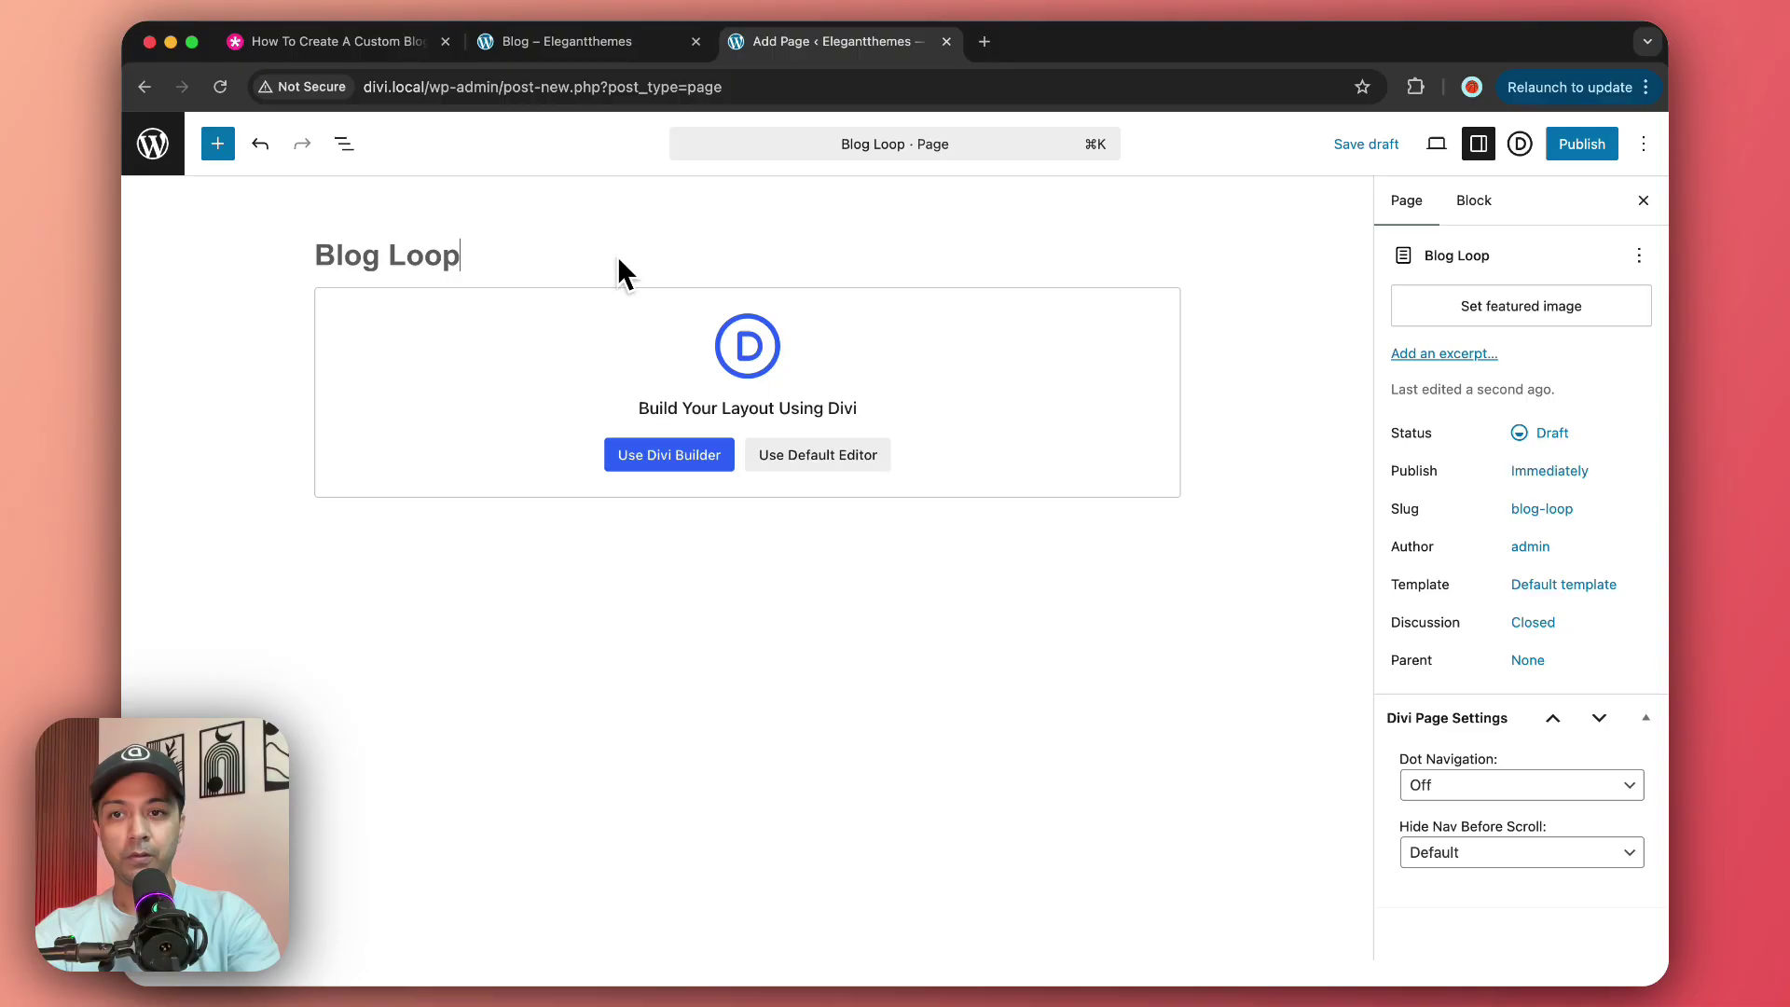
Step: Publish the Blog Loop page and open it in the Divi Builder
left_click(1579, 146)
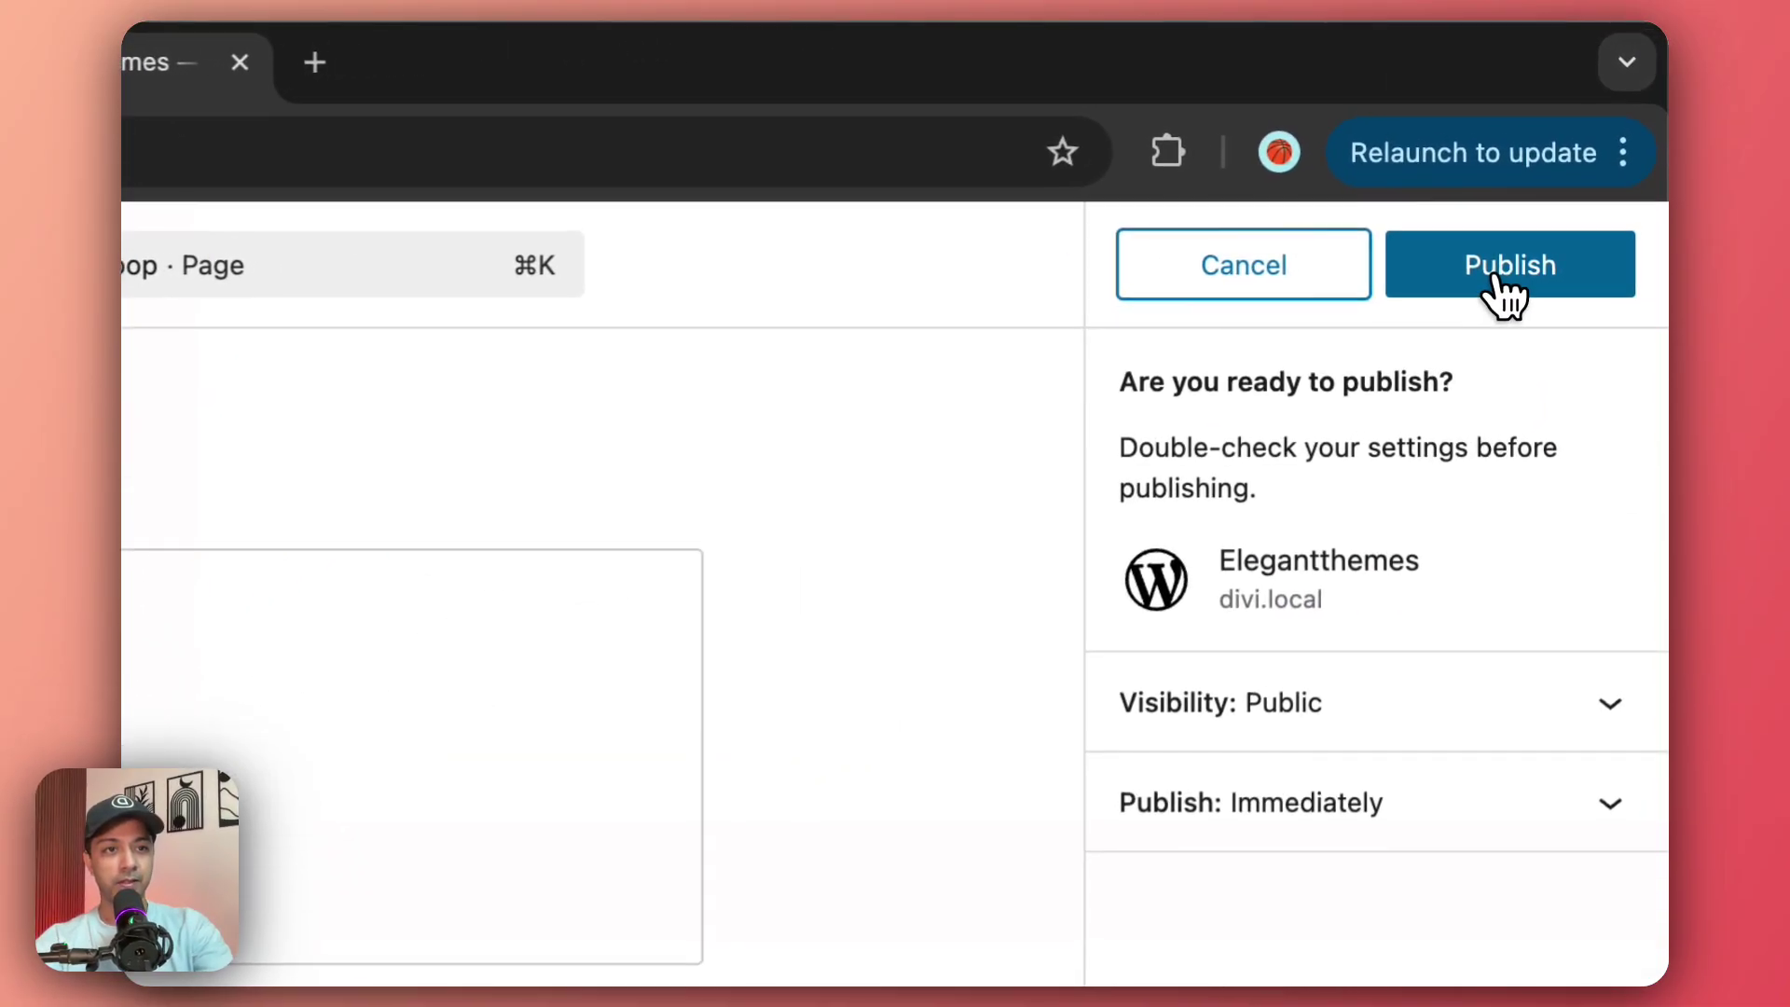
left_click(1503, 289)
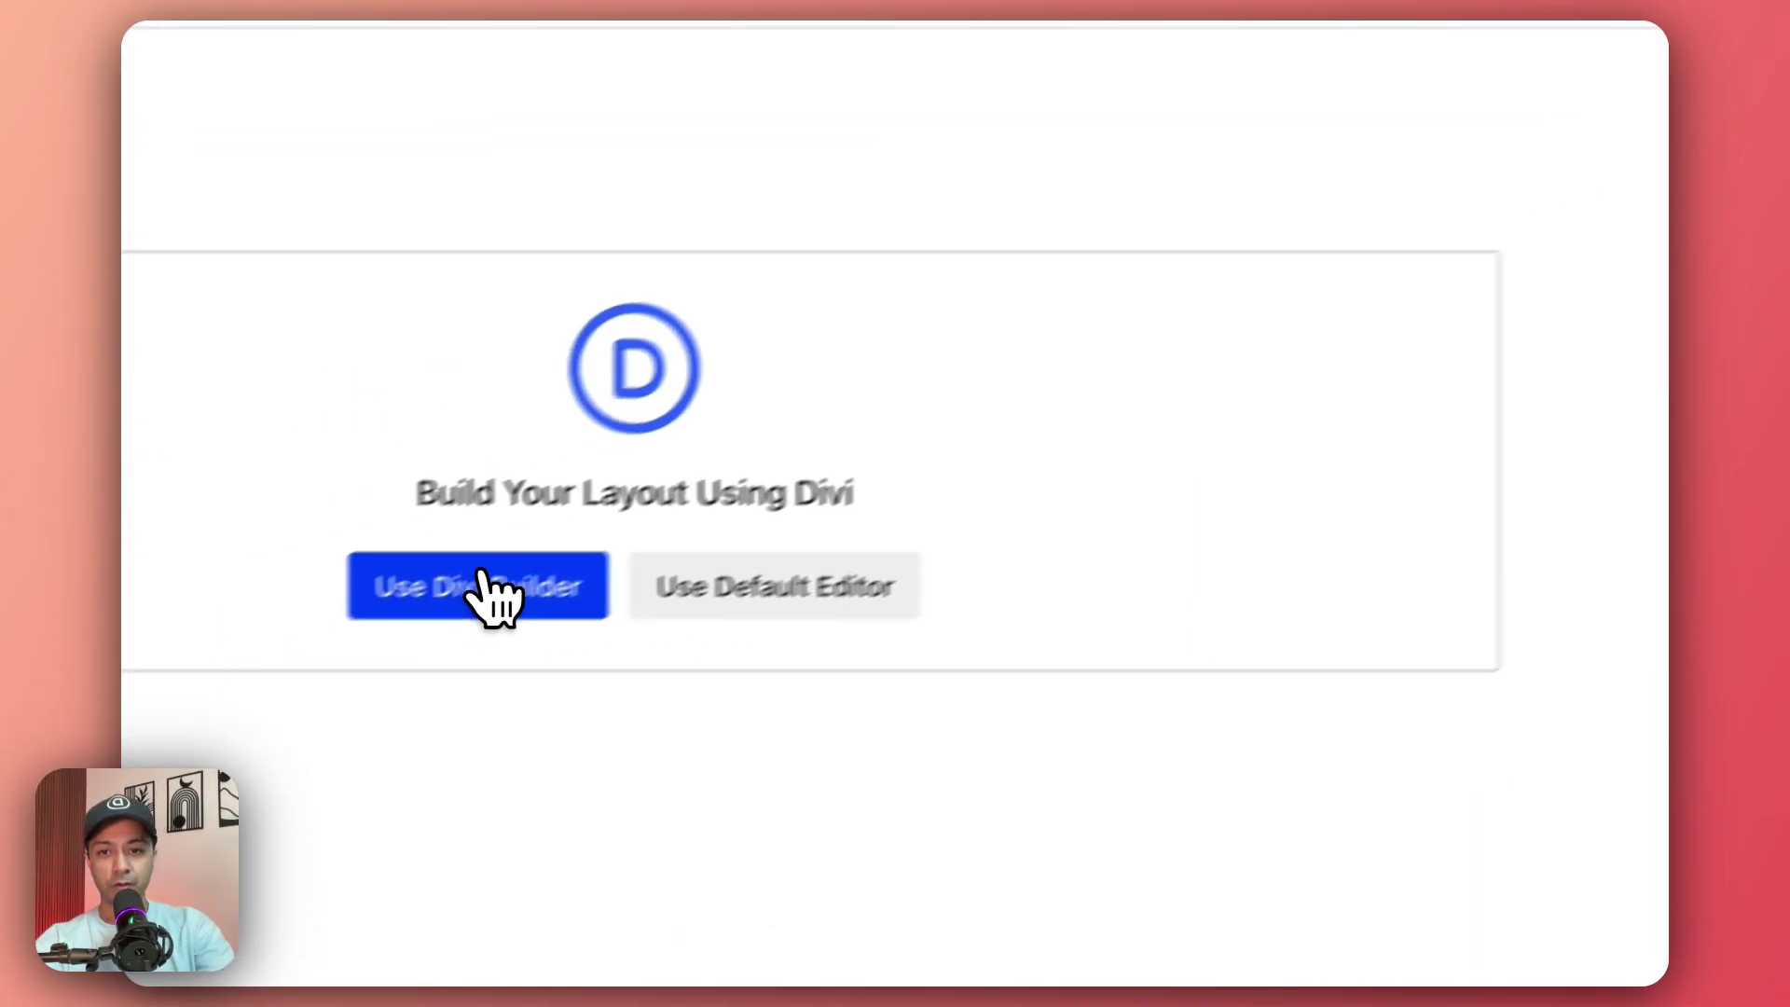
left_click(477, 586)
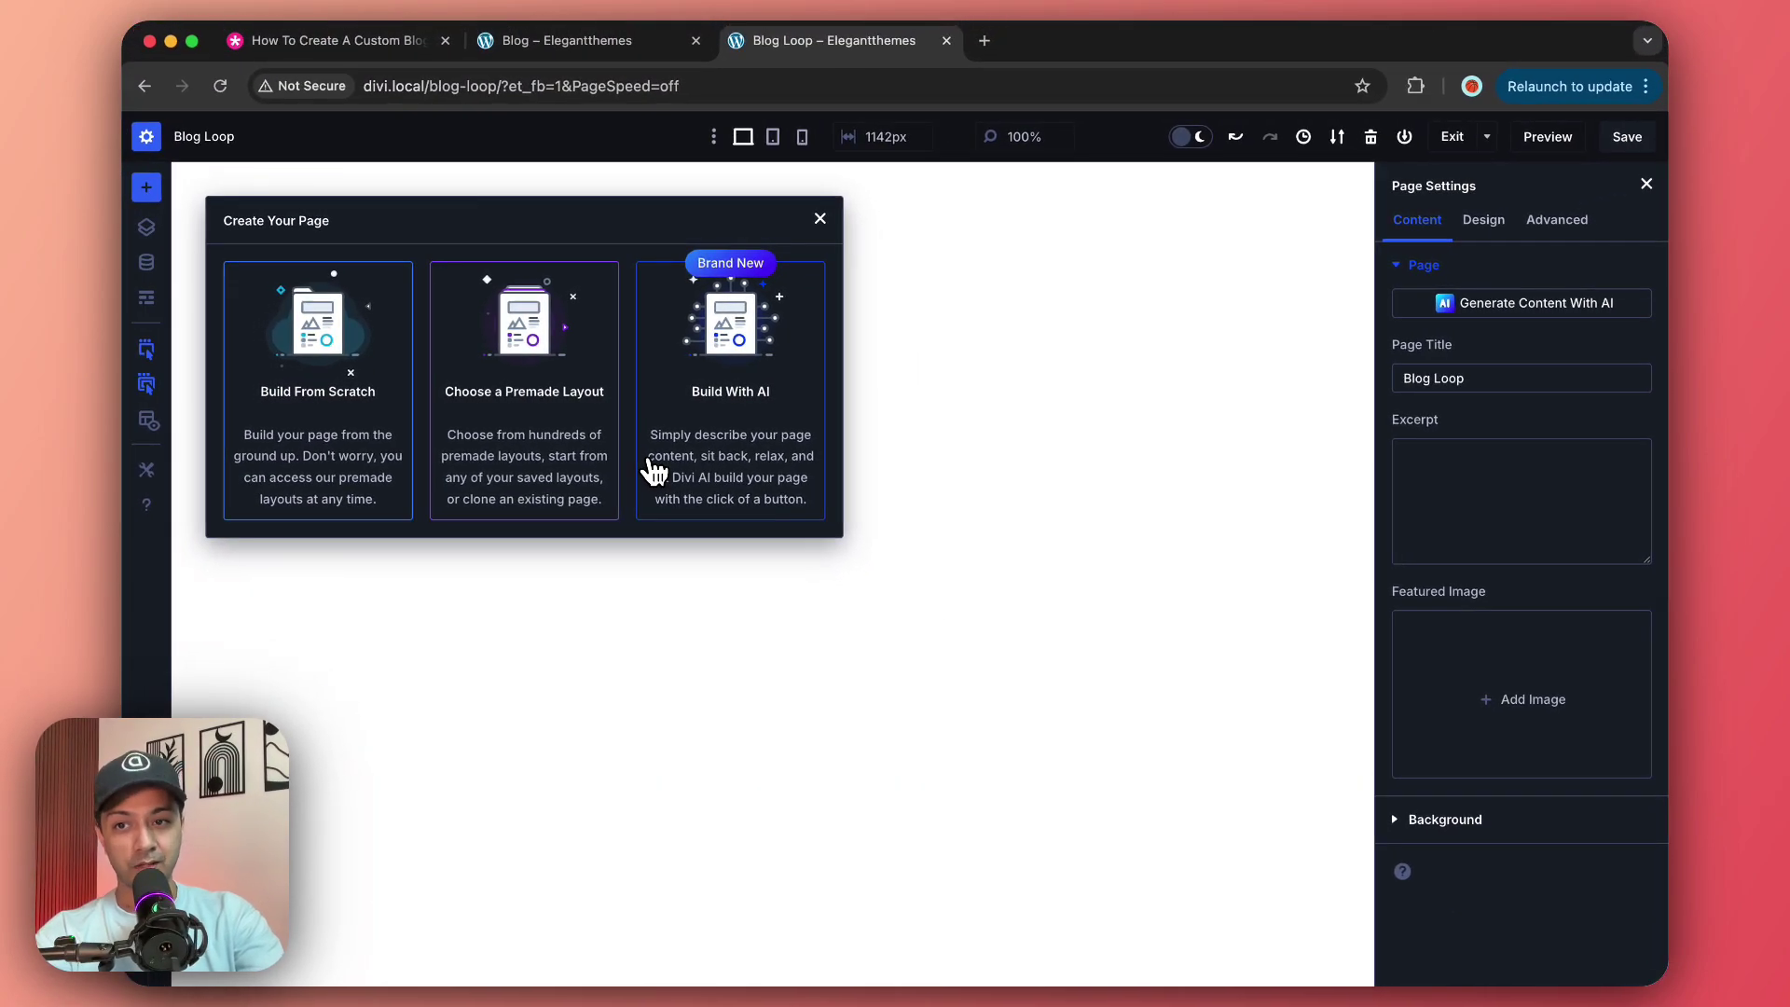
Step: Build the layout from scratch, adding a single-column row to the section
left_click(370, 440)
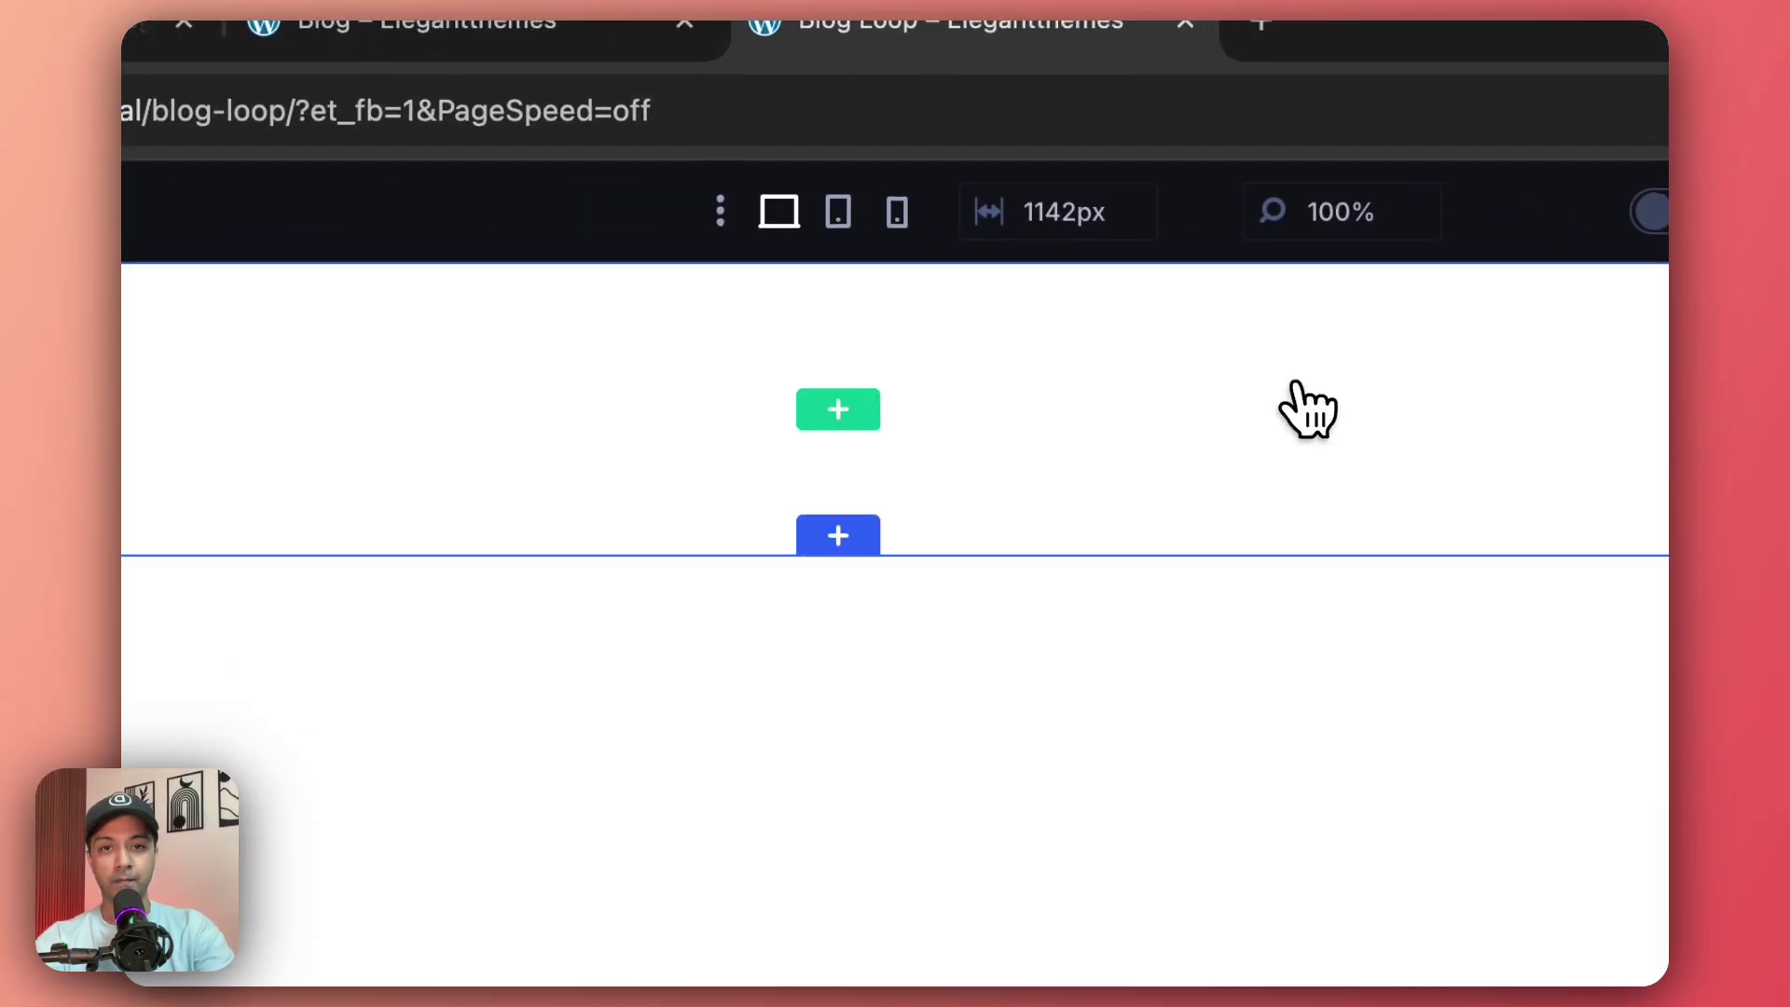
left_click(773, 238)
left_click(528, 633)
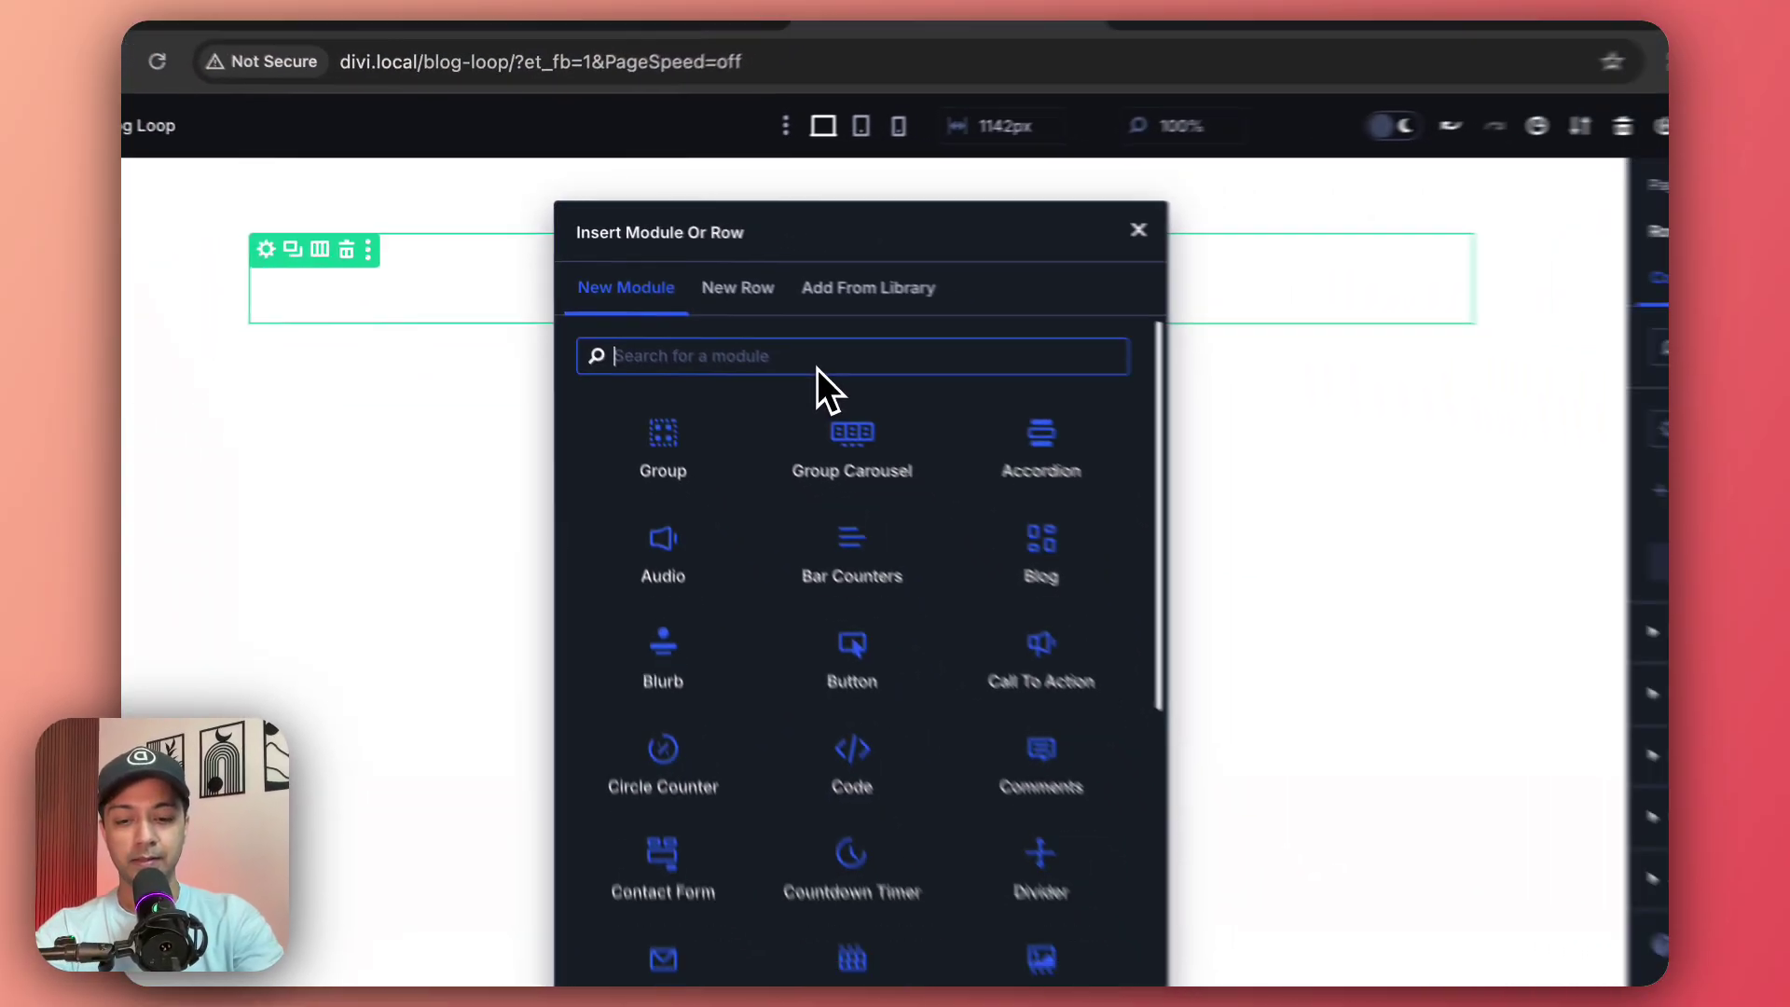
Step: Insert a Blog module, preview its post listing, then undo it to leave the section empty
type("bog")
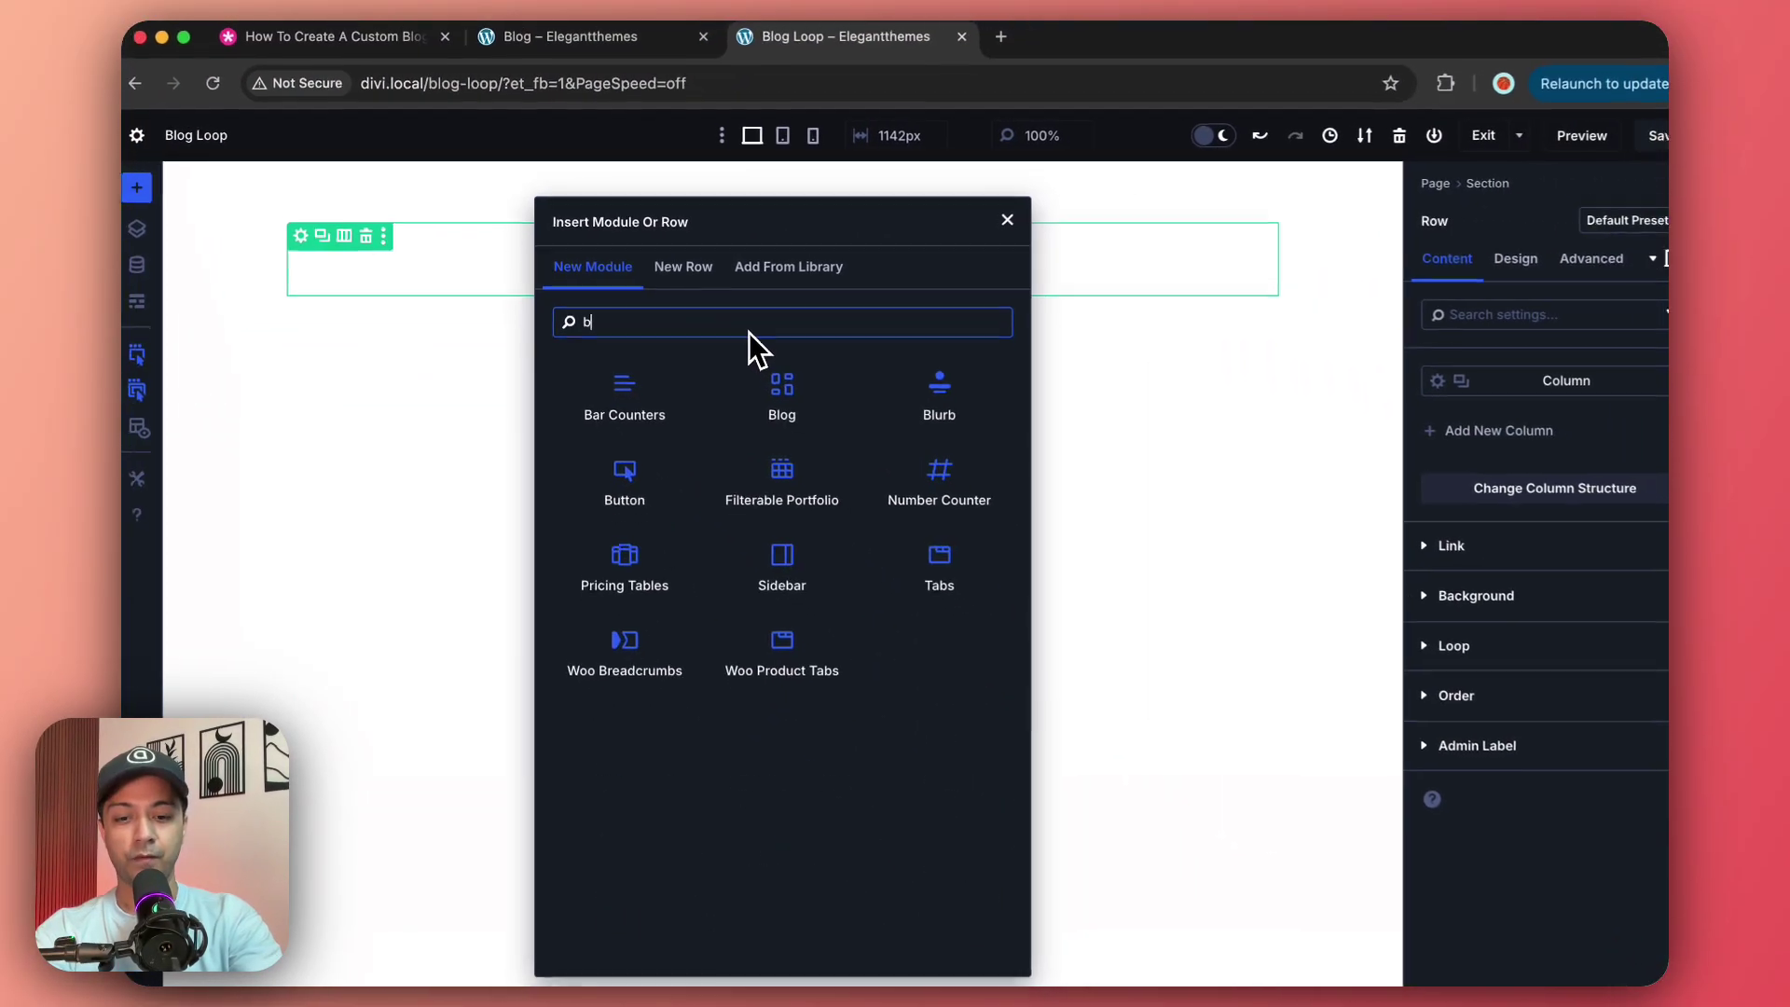
key("BackSpace")
key("BackSpace")
type("log")
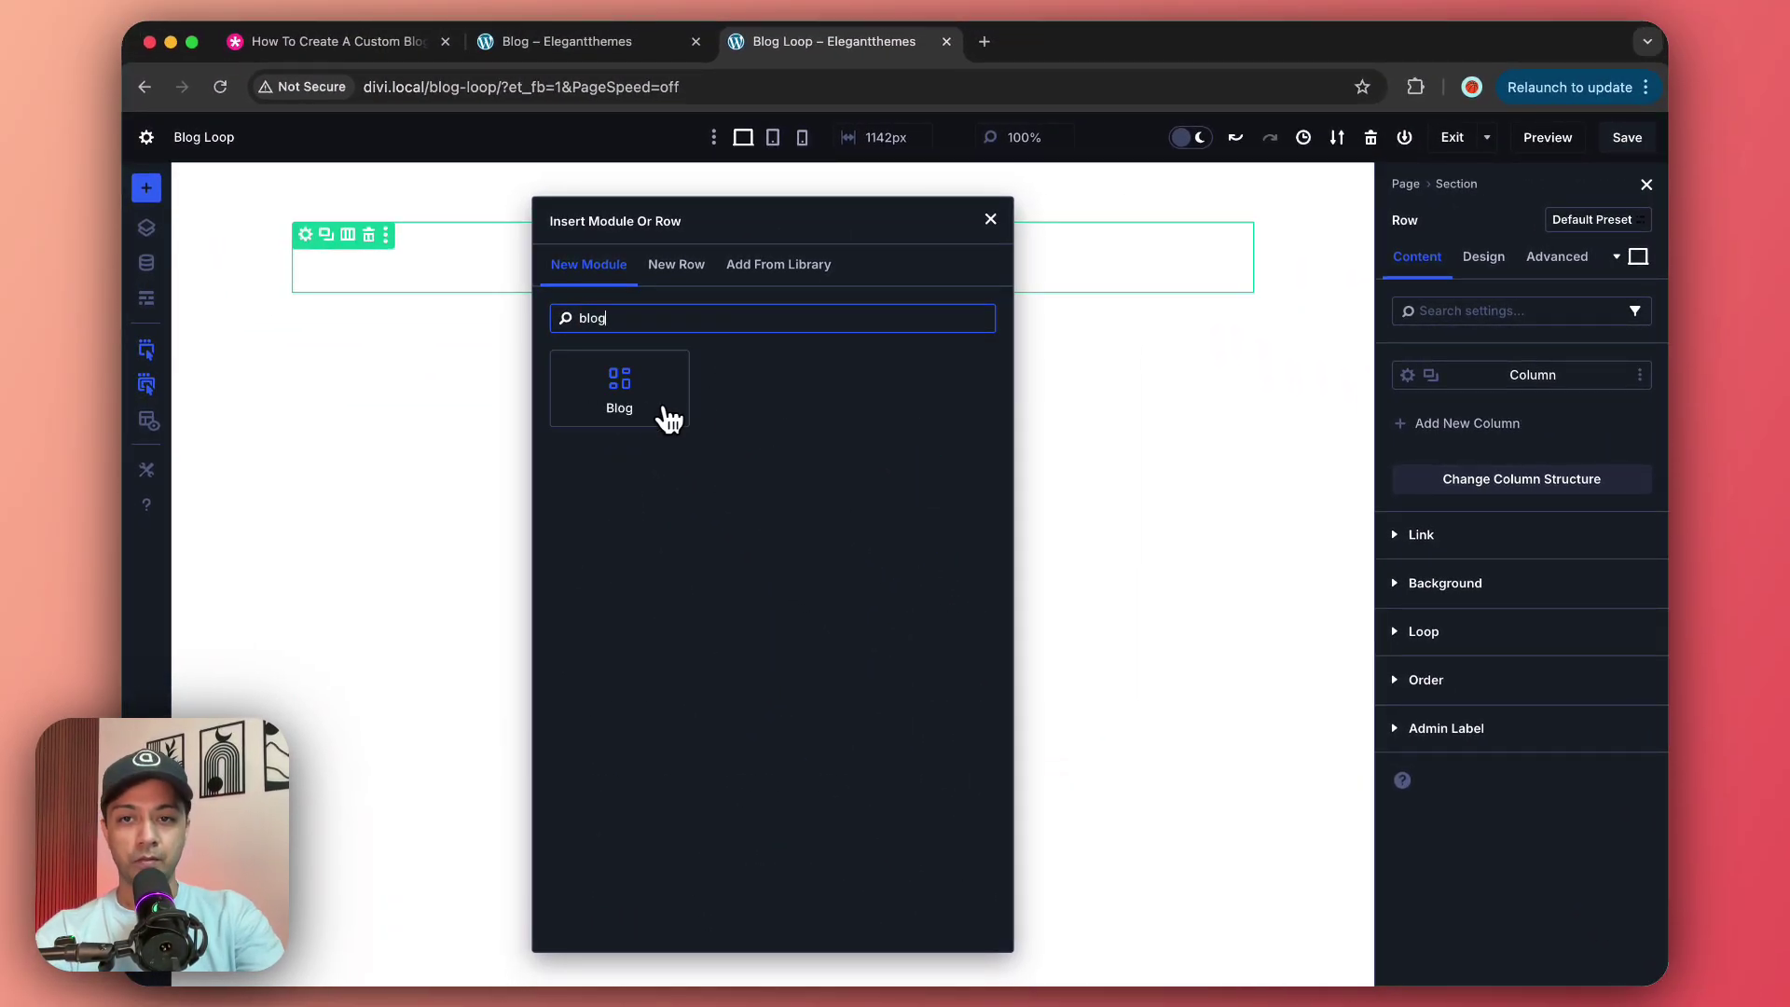
left_click(615, 401)
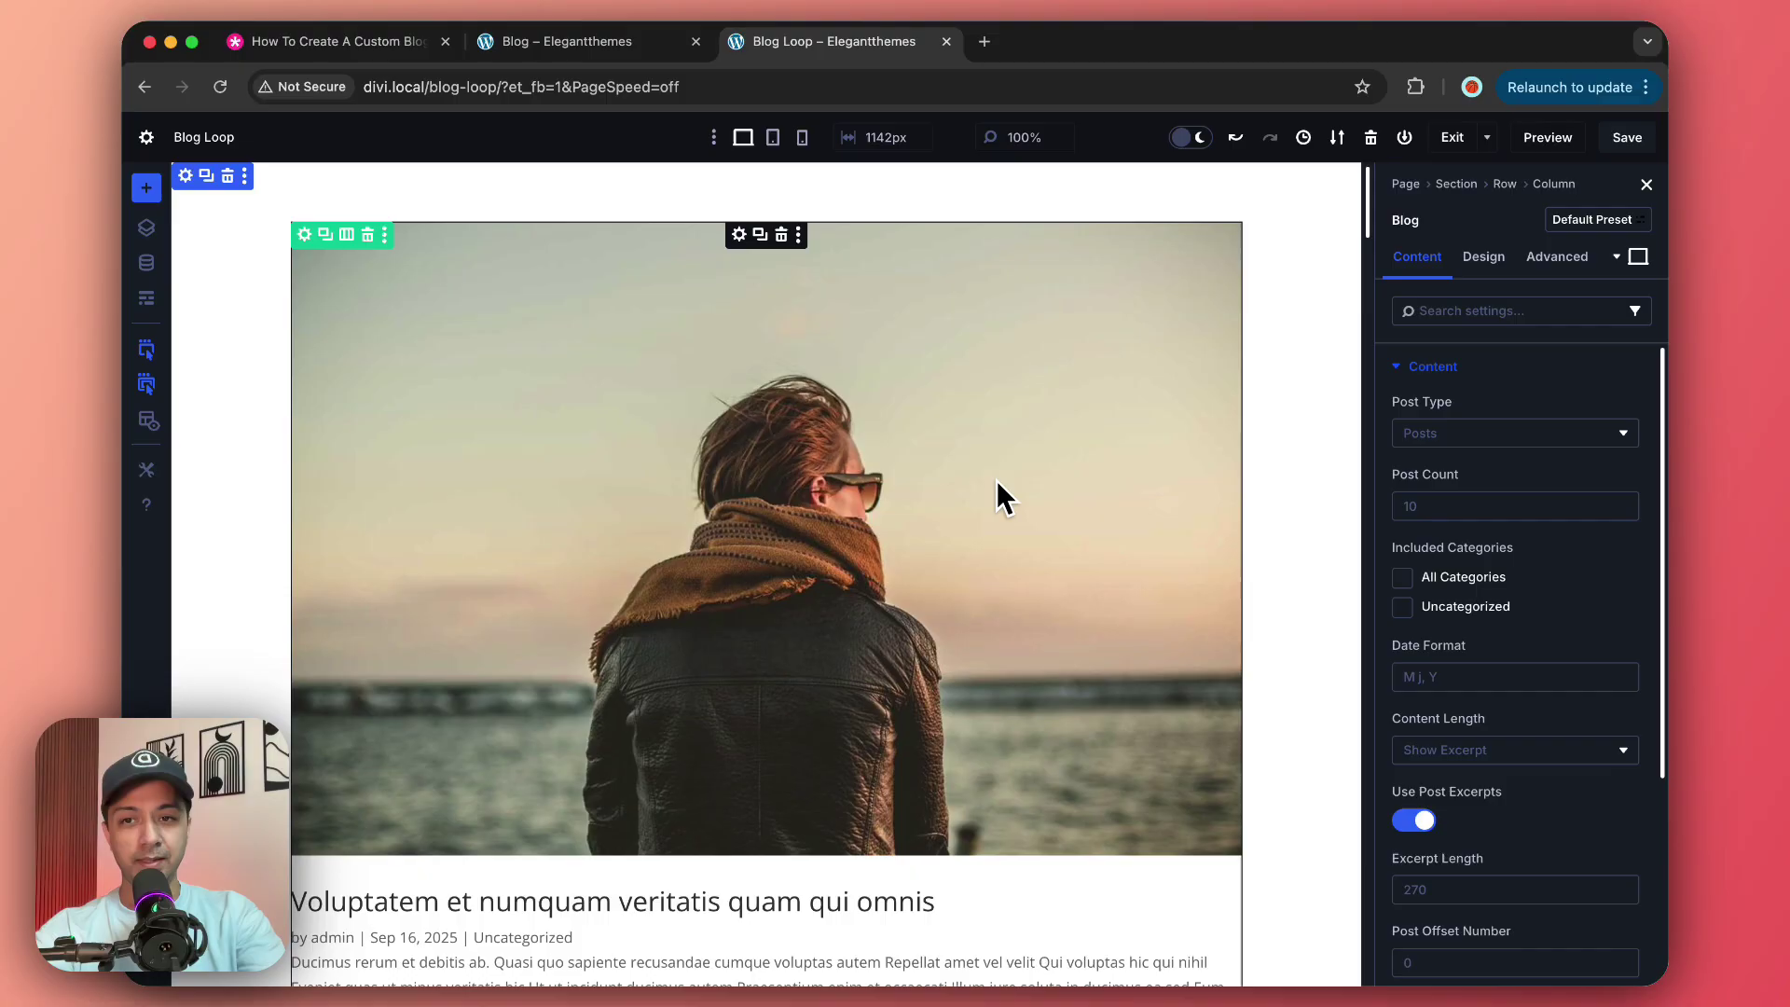
scroll(998, 479, "down", 20)
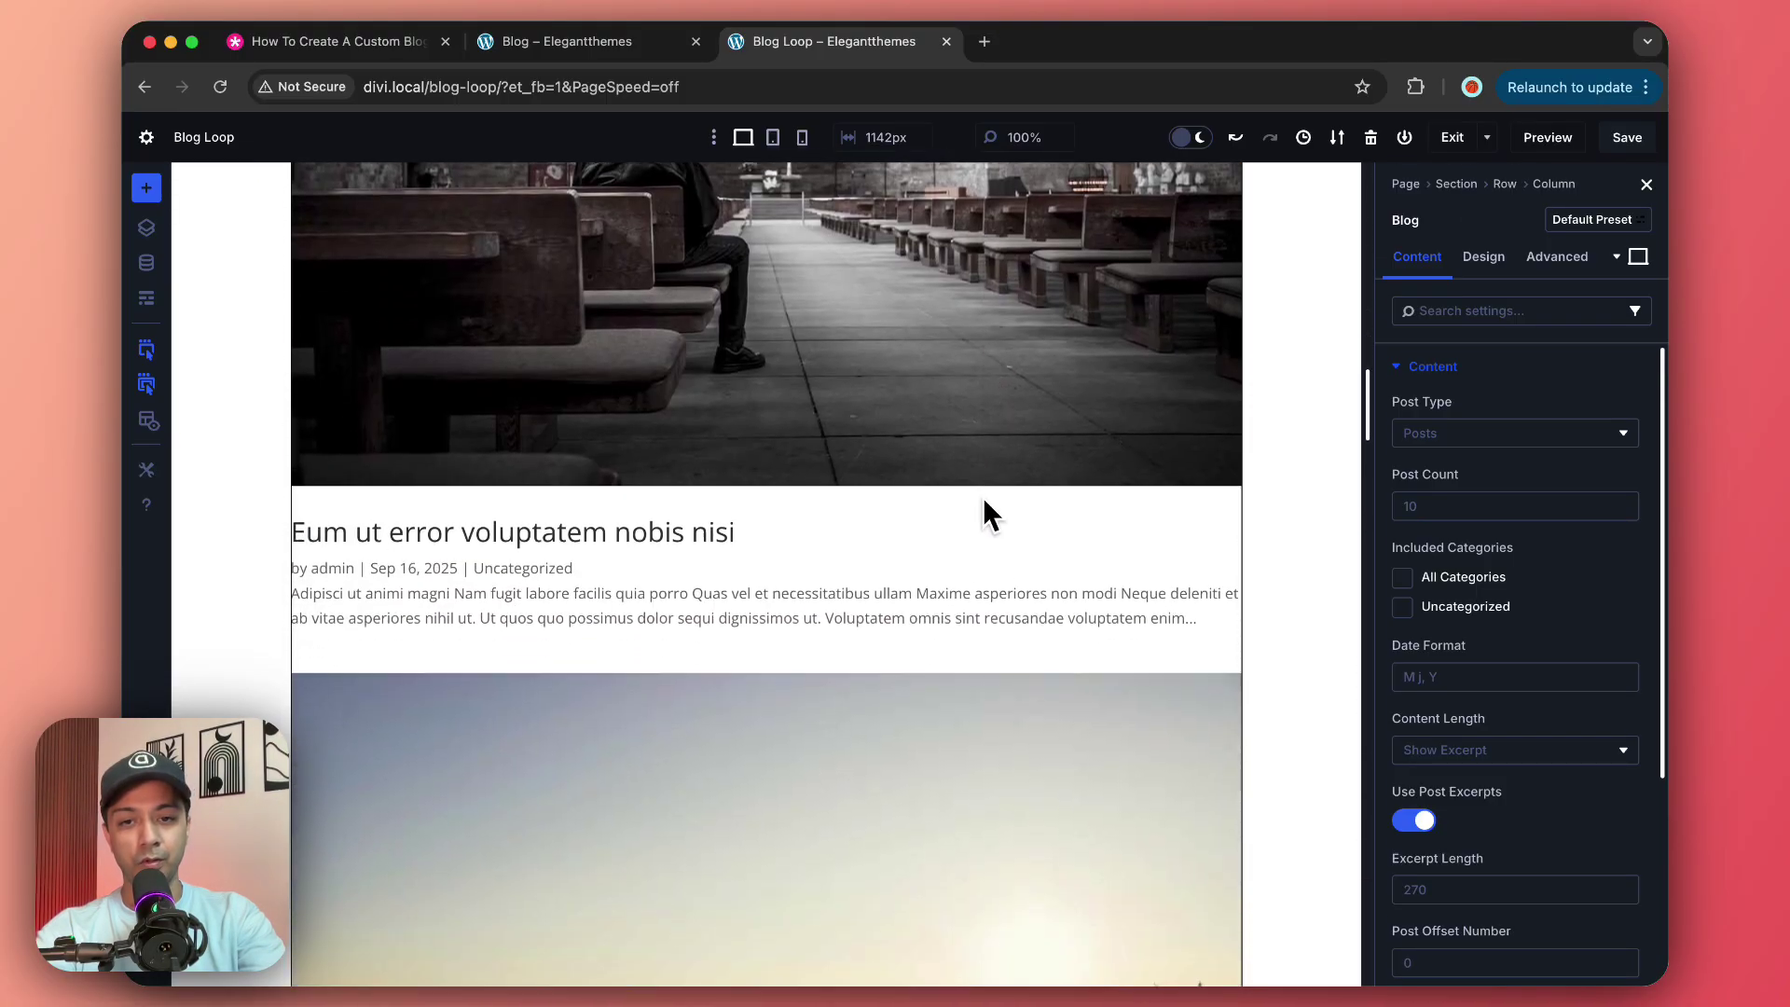
scroll(985, 503, "down", 15)
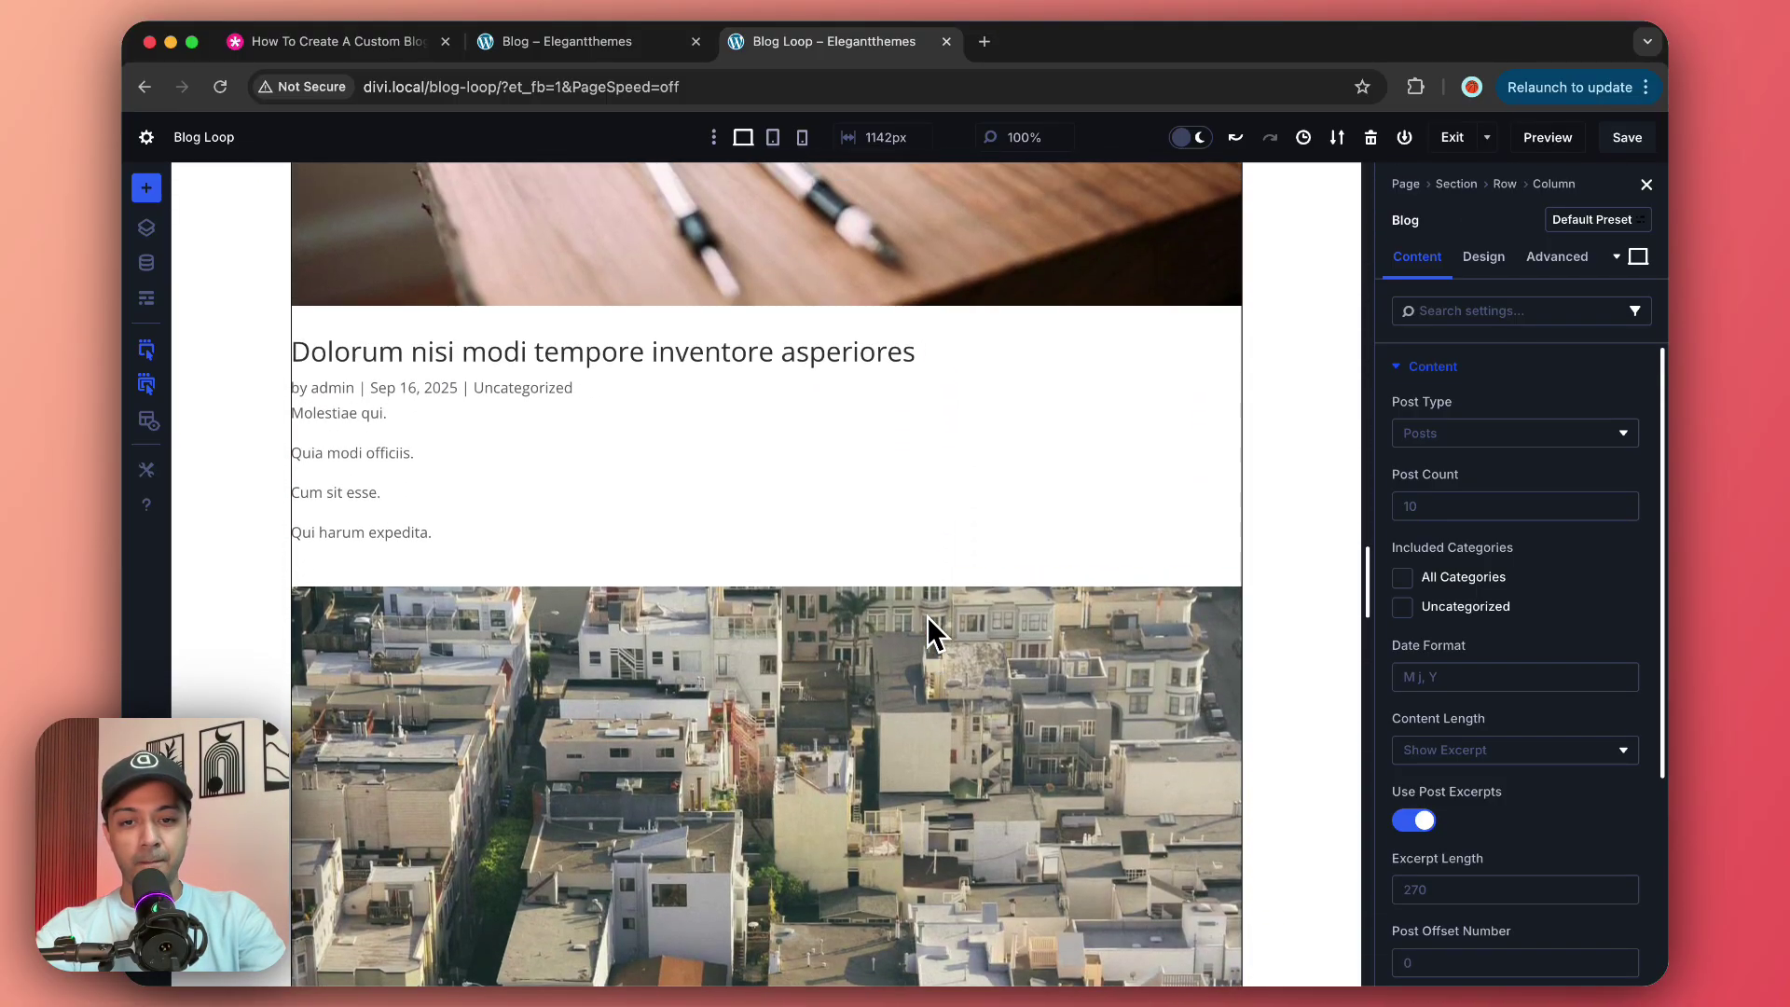
key("super+z")
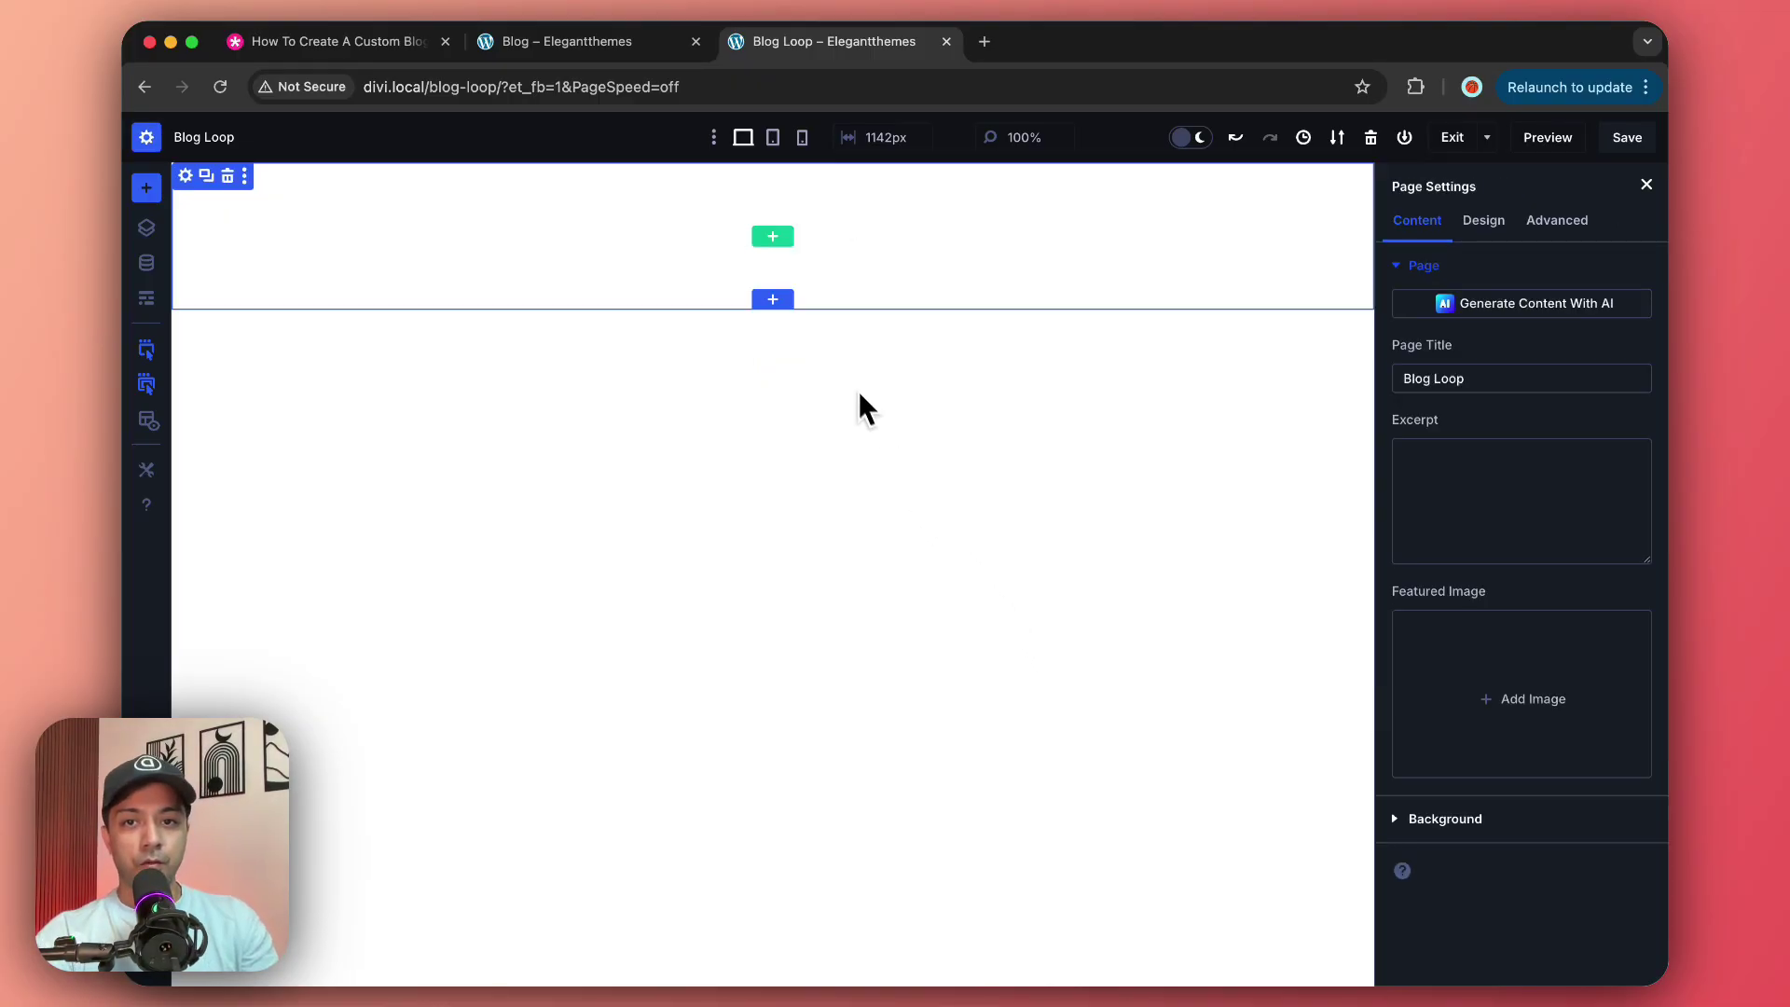
Step: Add a three-column row with a Group in the first column holding an Image module
left_click(772, 234)
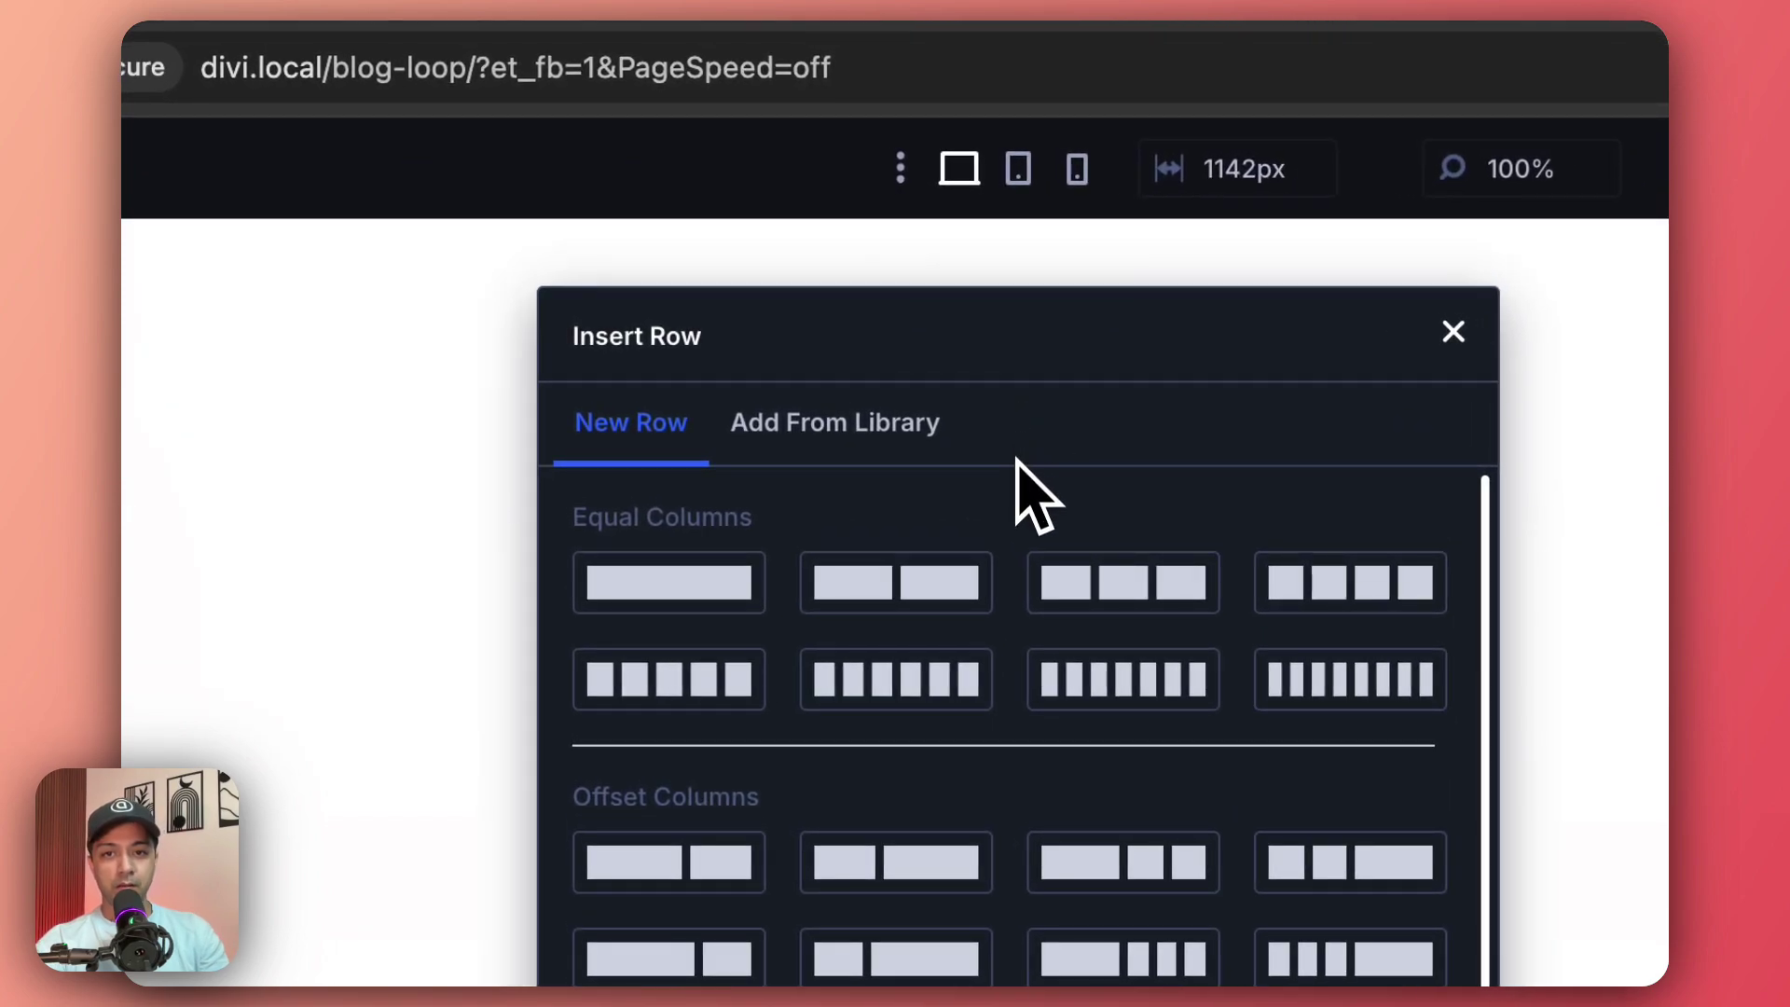
left_click(1082, 597)
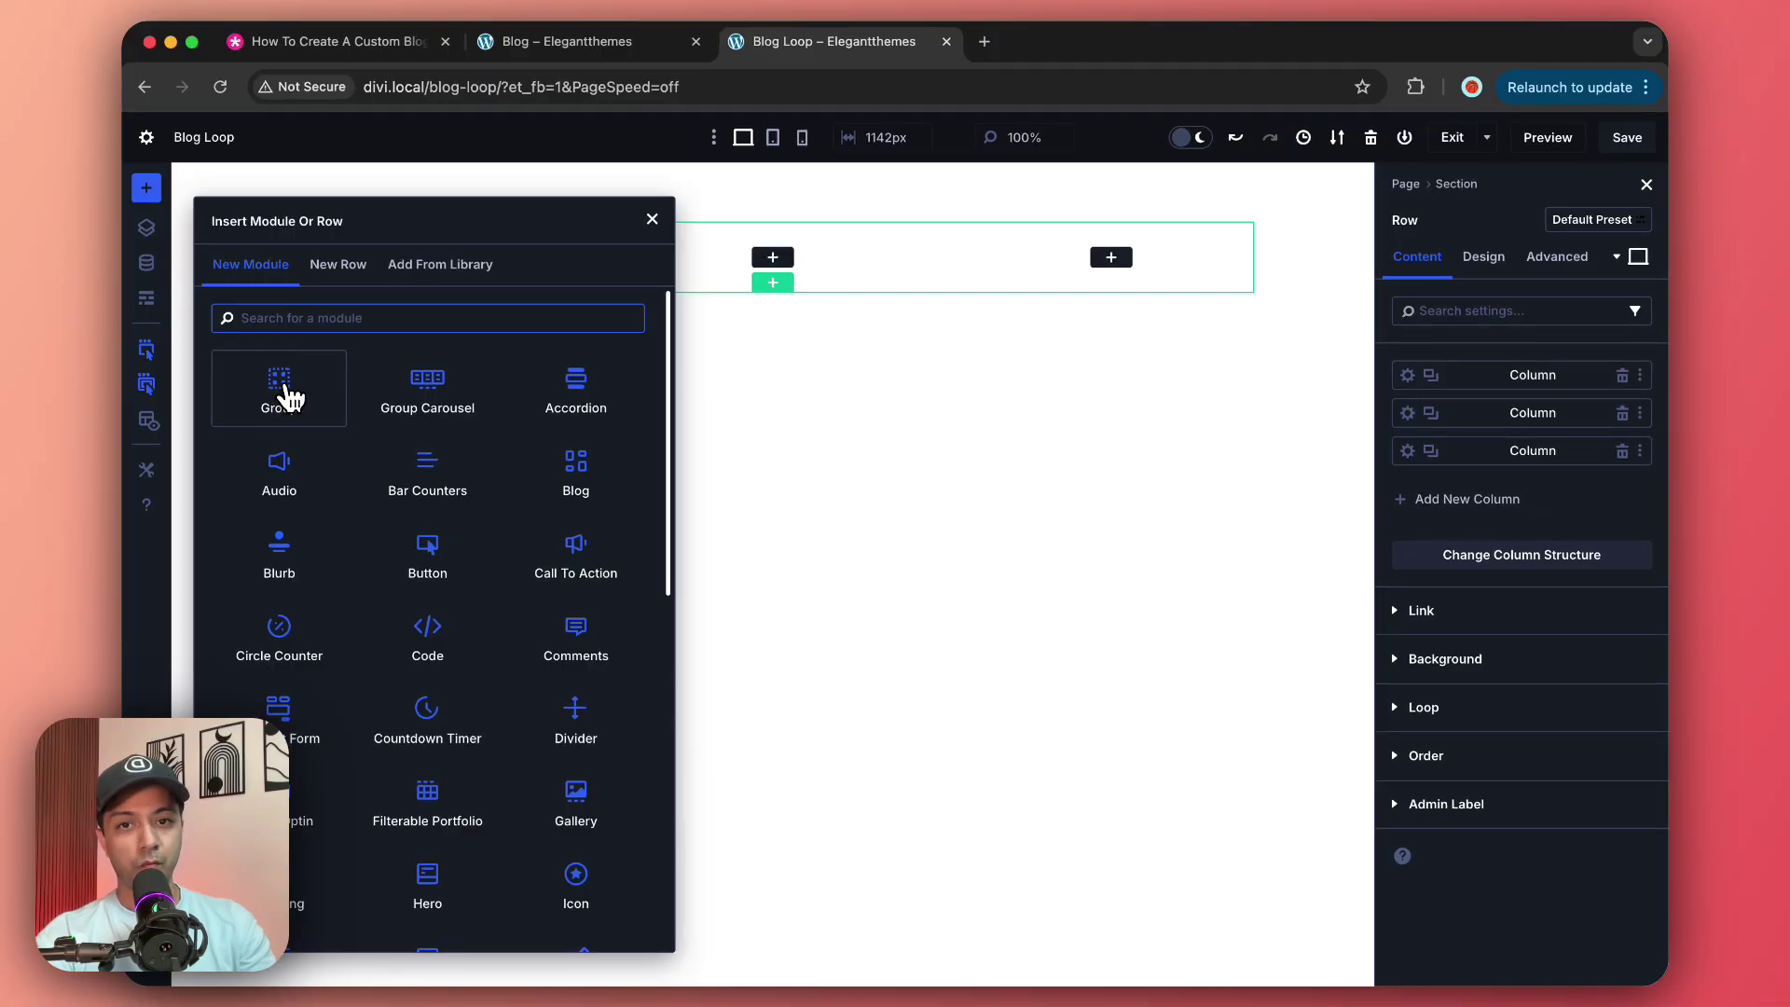
left_click(285, 384)
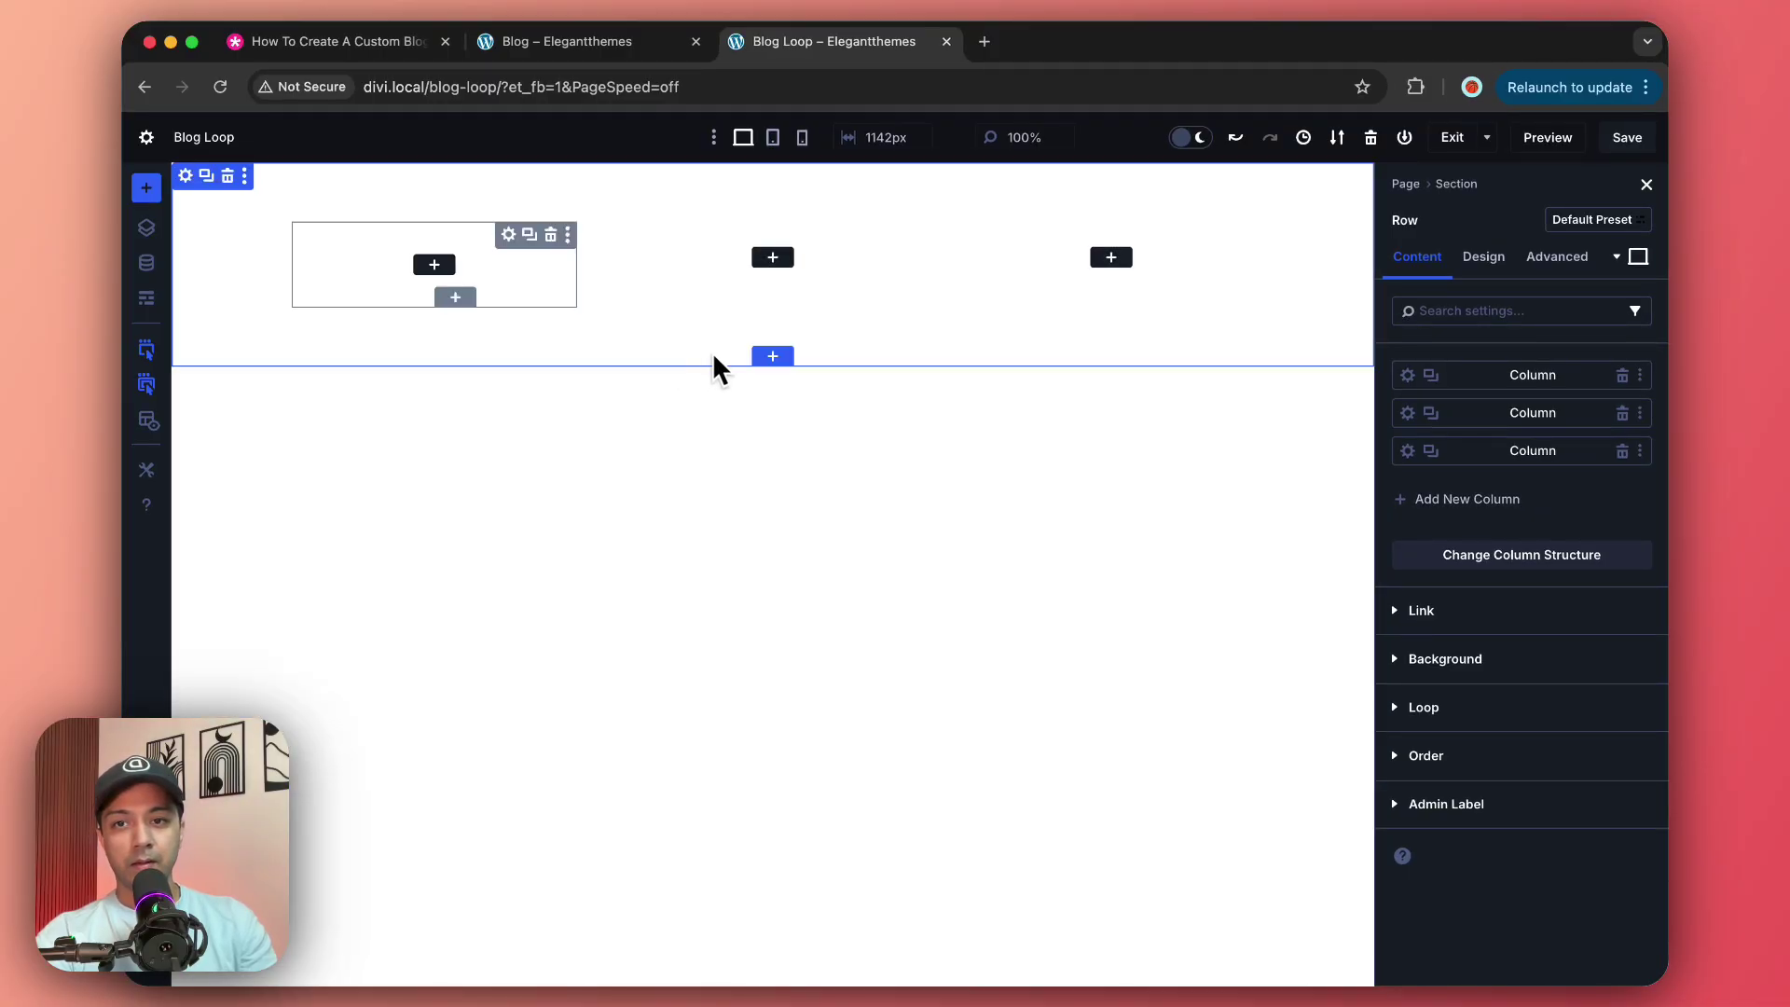
left_click(436, 267)
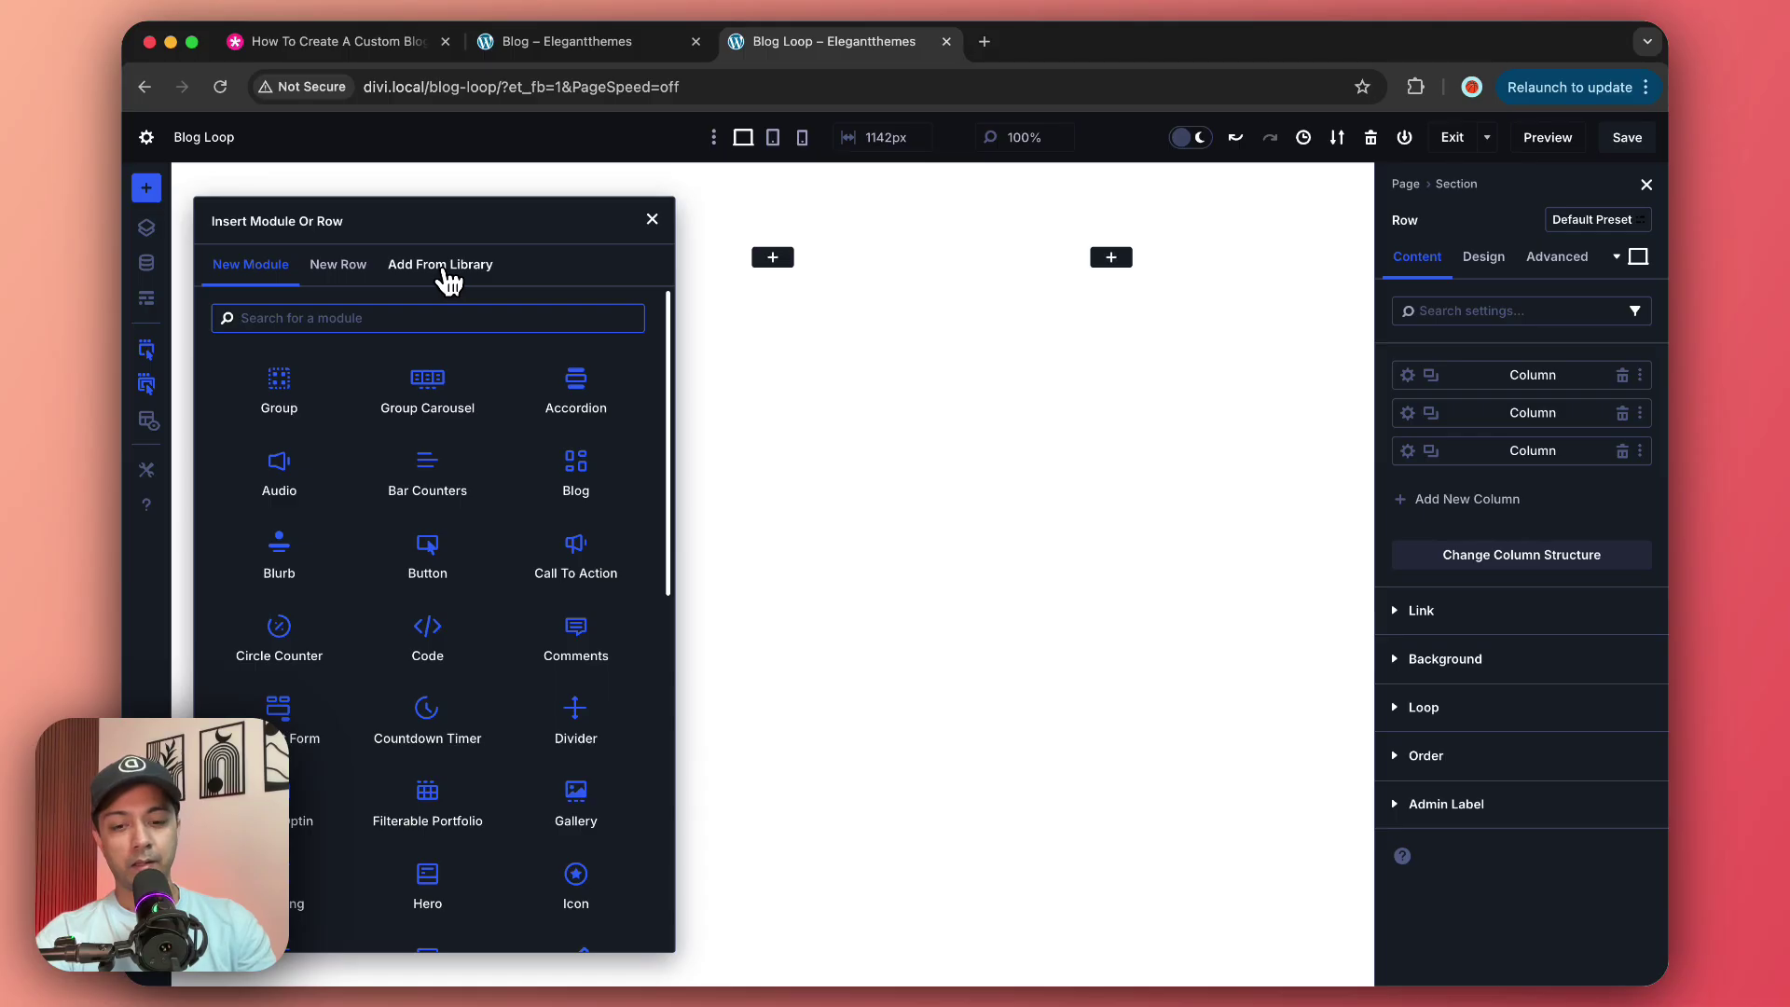
type("image")
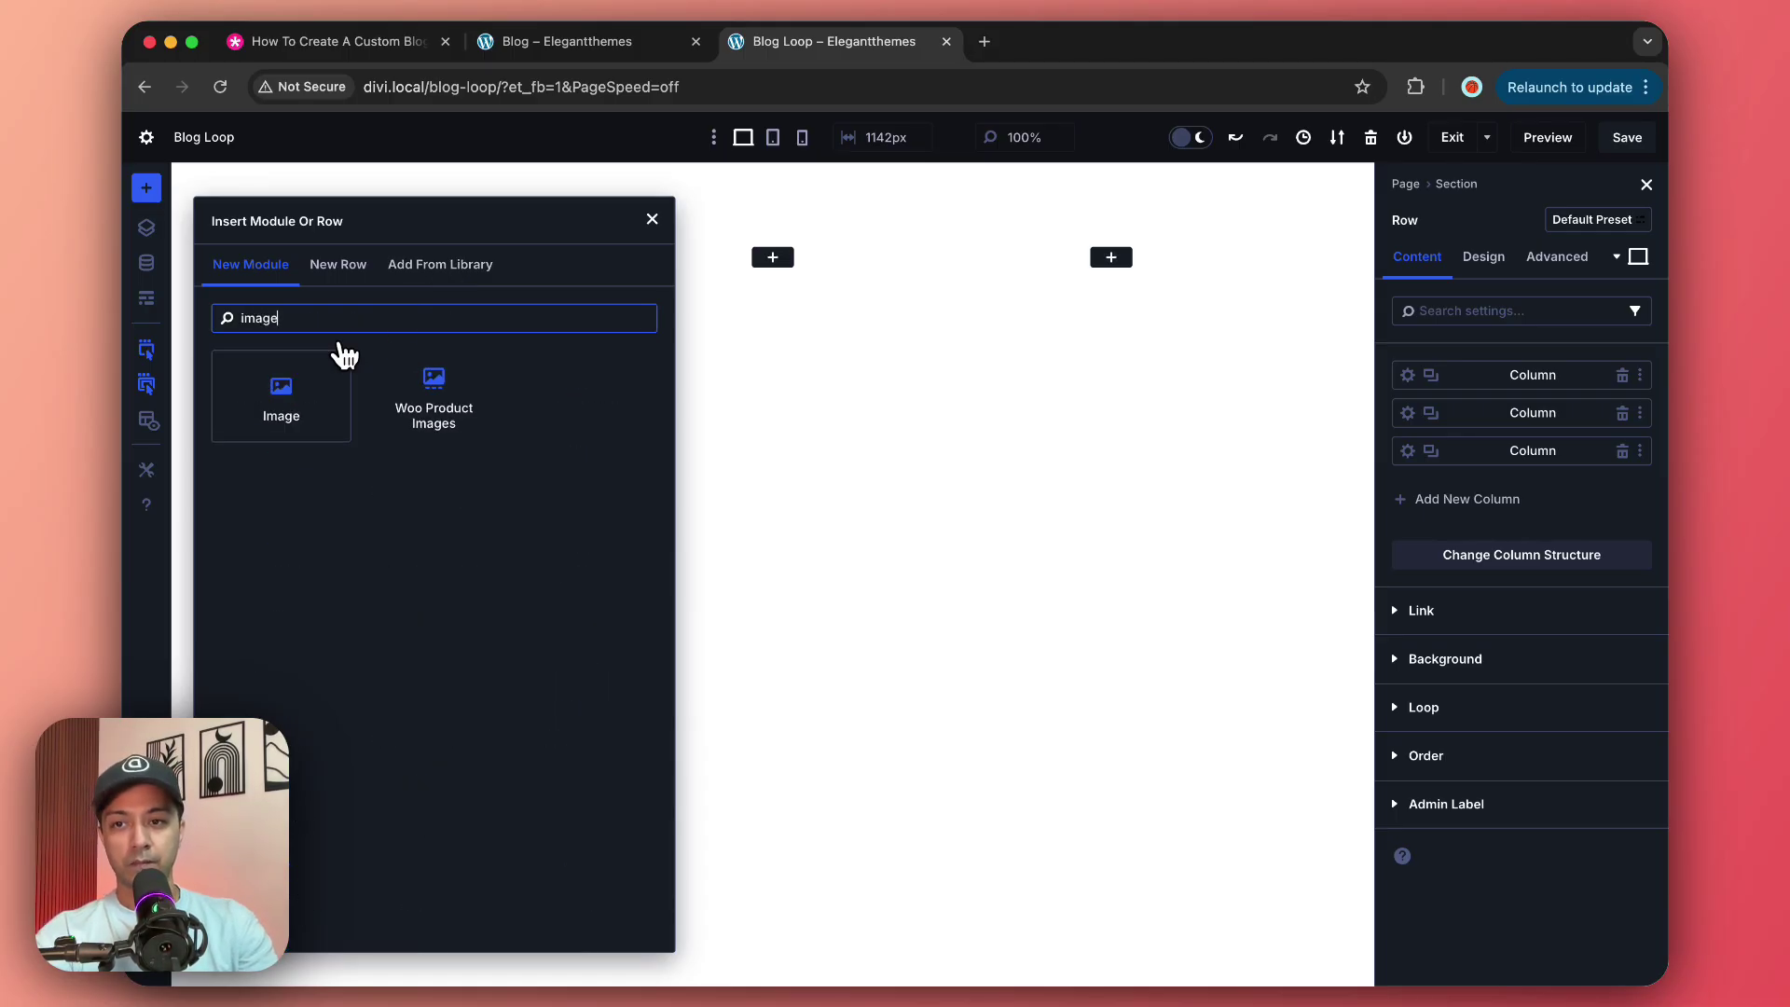
left_click(315, 378)
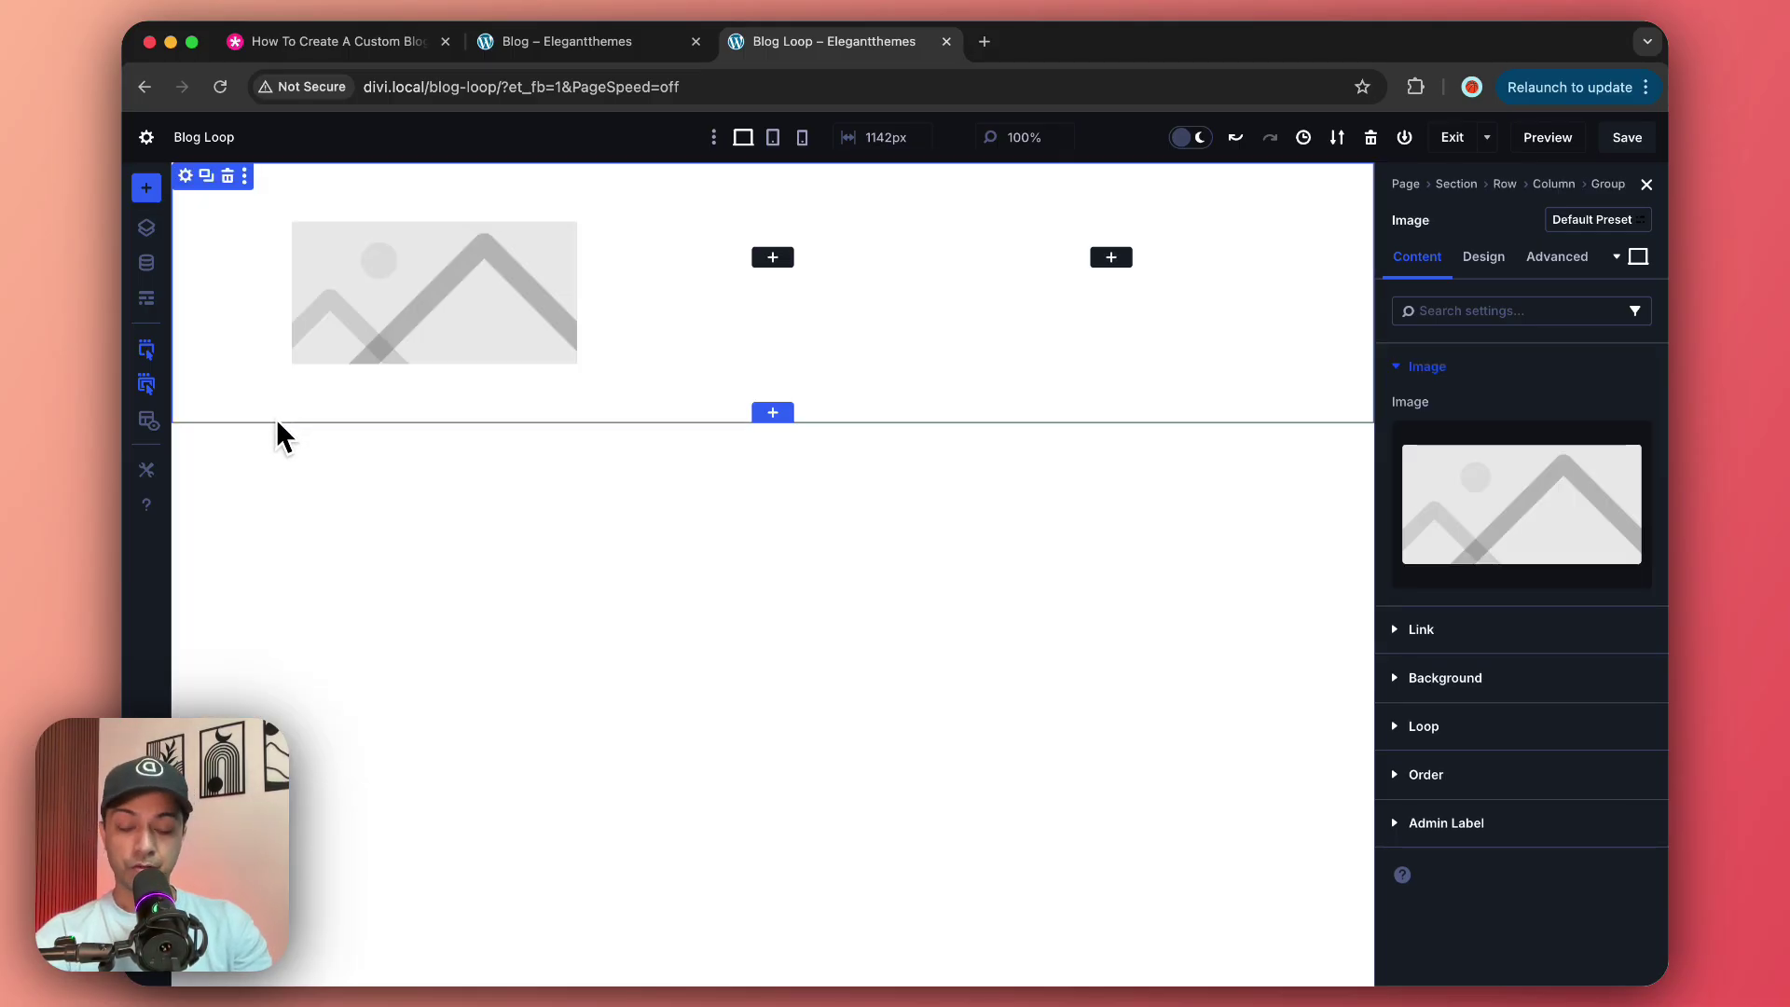
Step: Add Heading, Text and Button modules below the image inside the card group
left_click(403, 358)
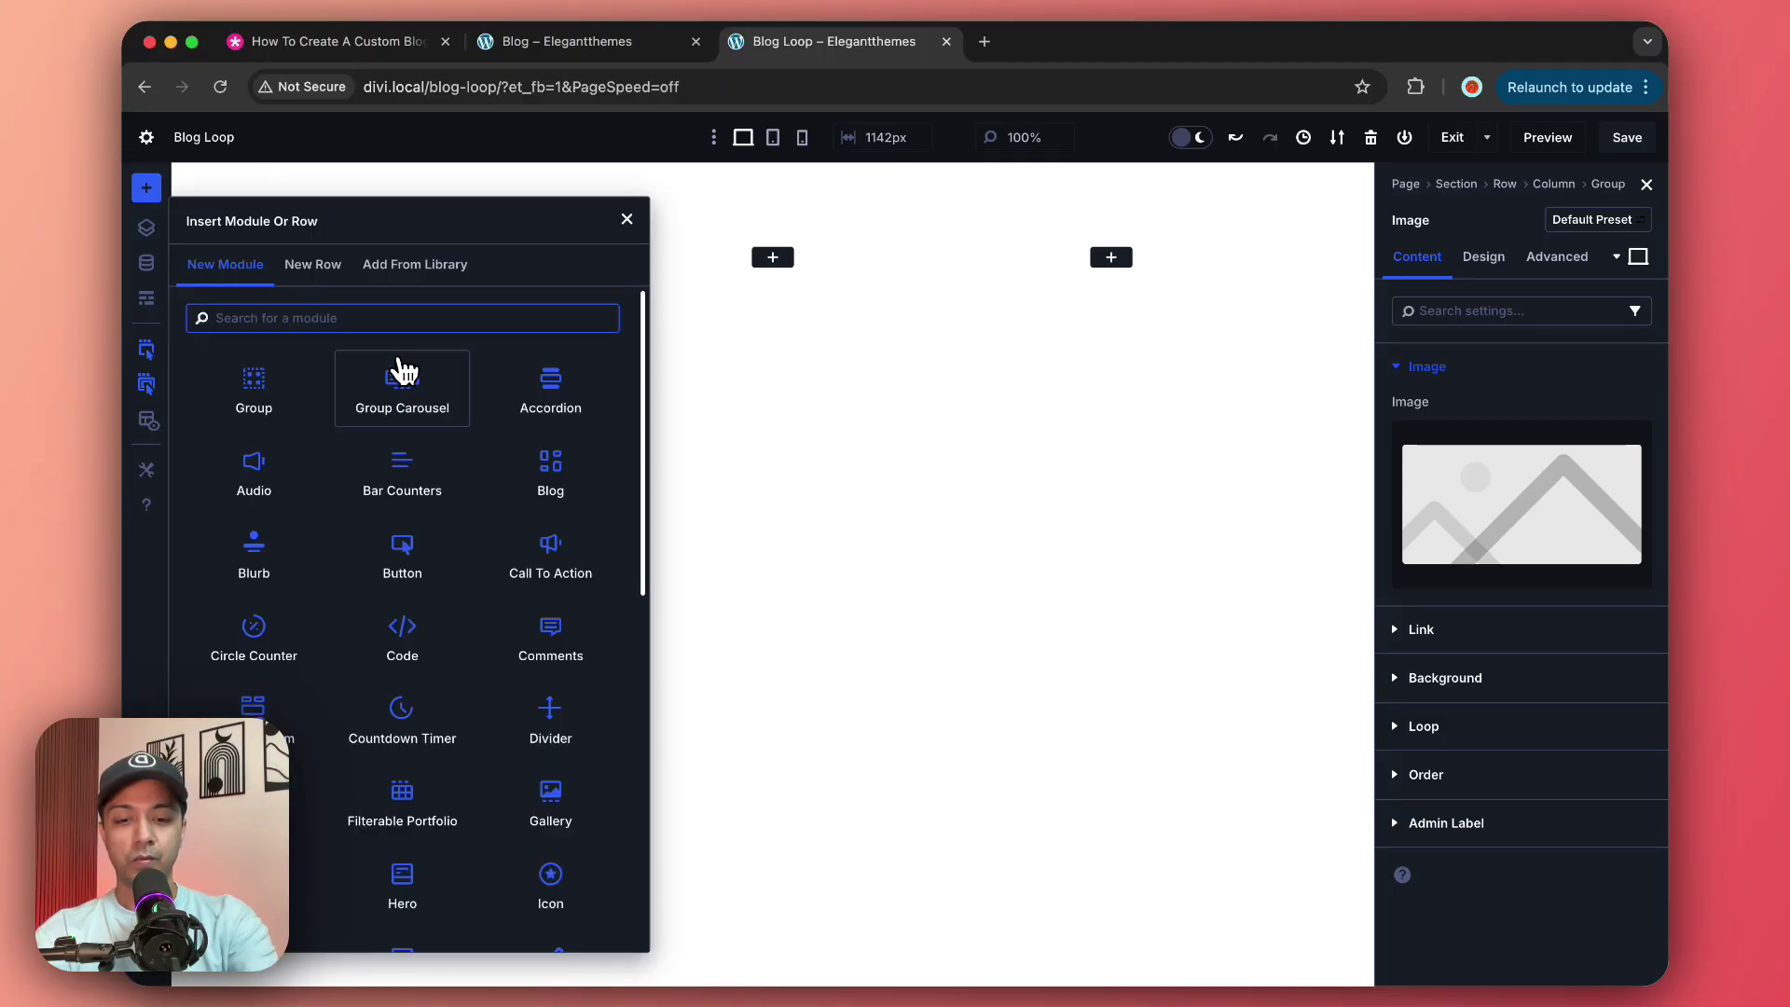
type("head")
left_click(296, 401)
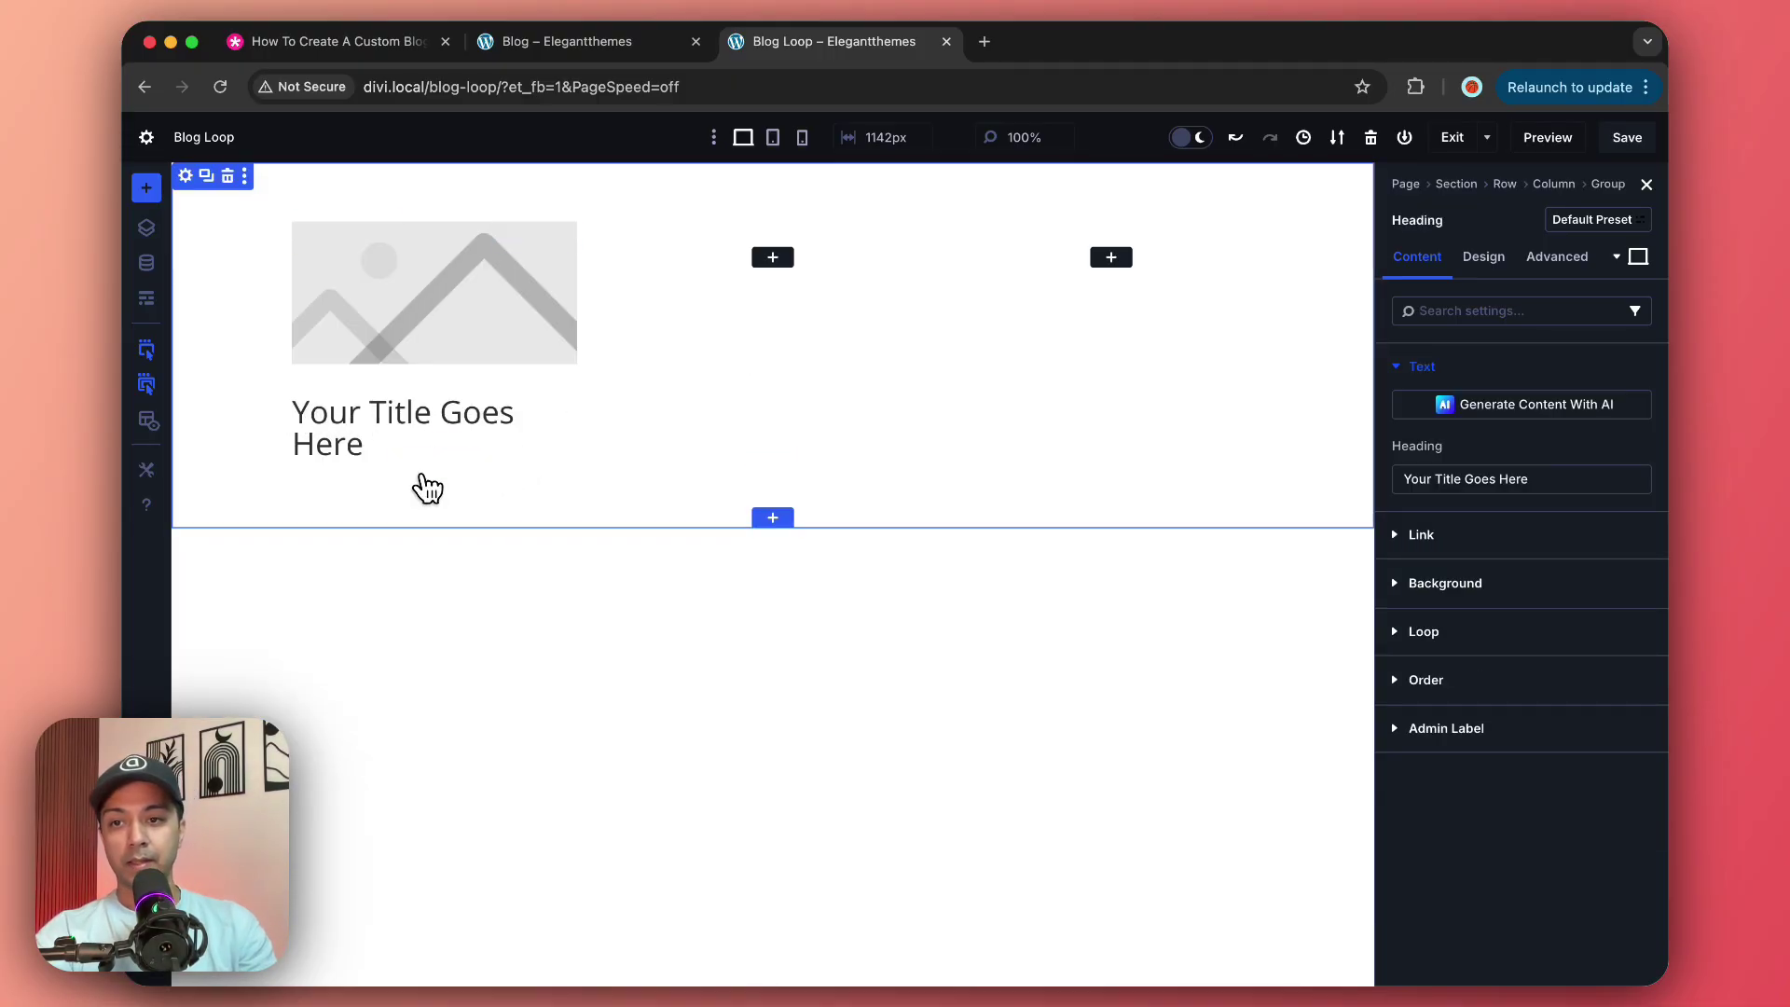
left_click(412, 460)
type("text")
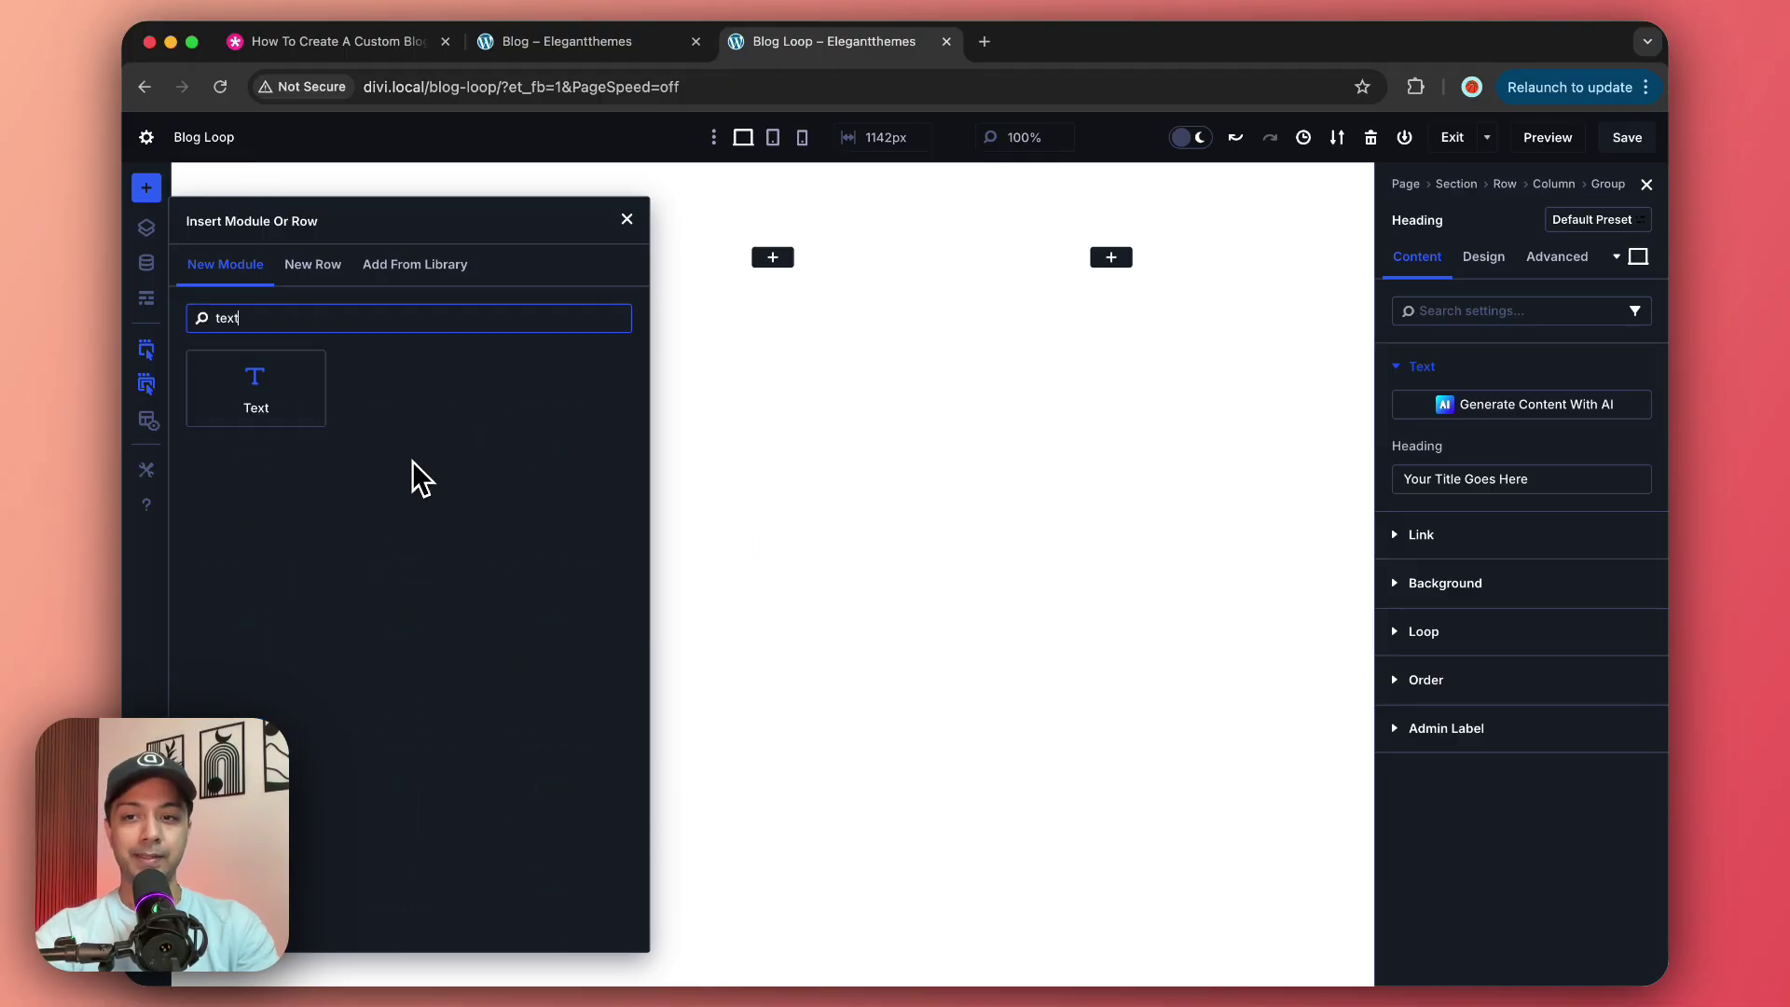
left_click(272, 389)
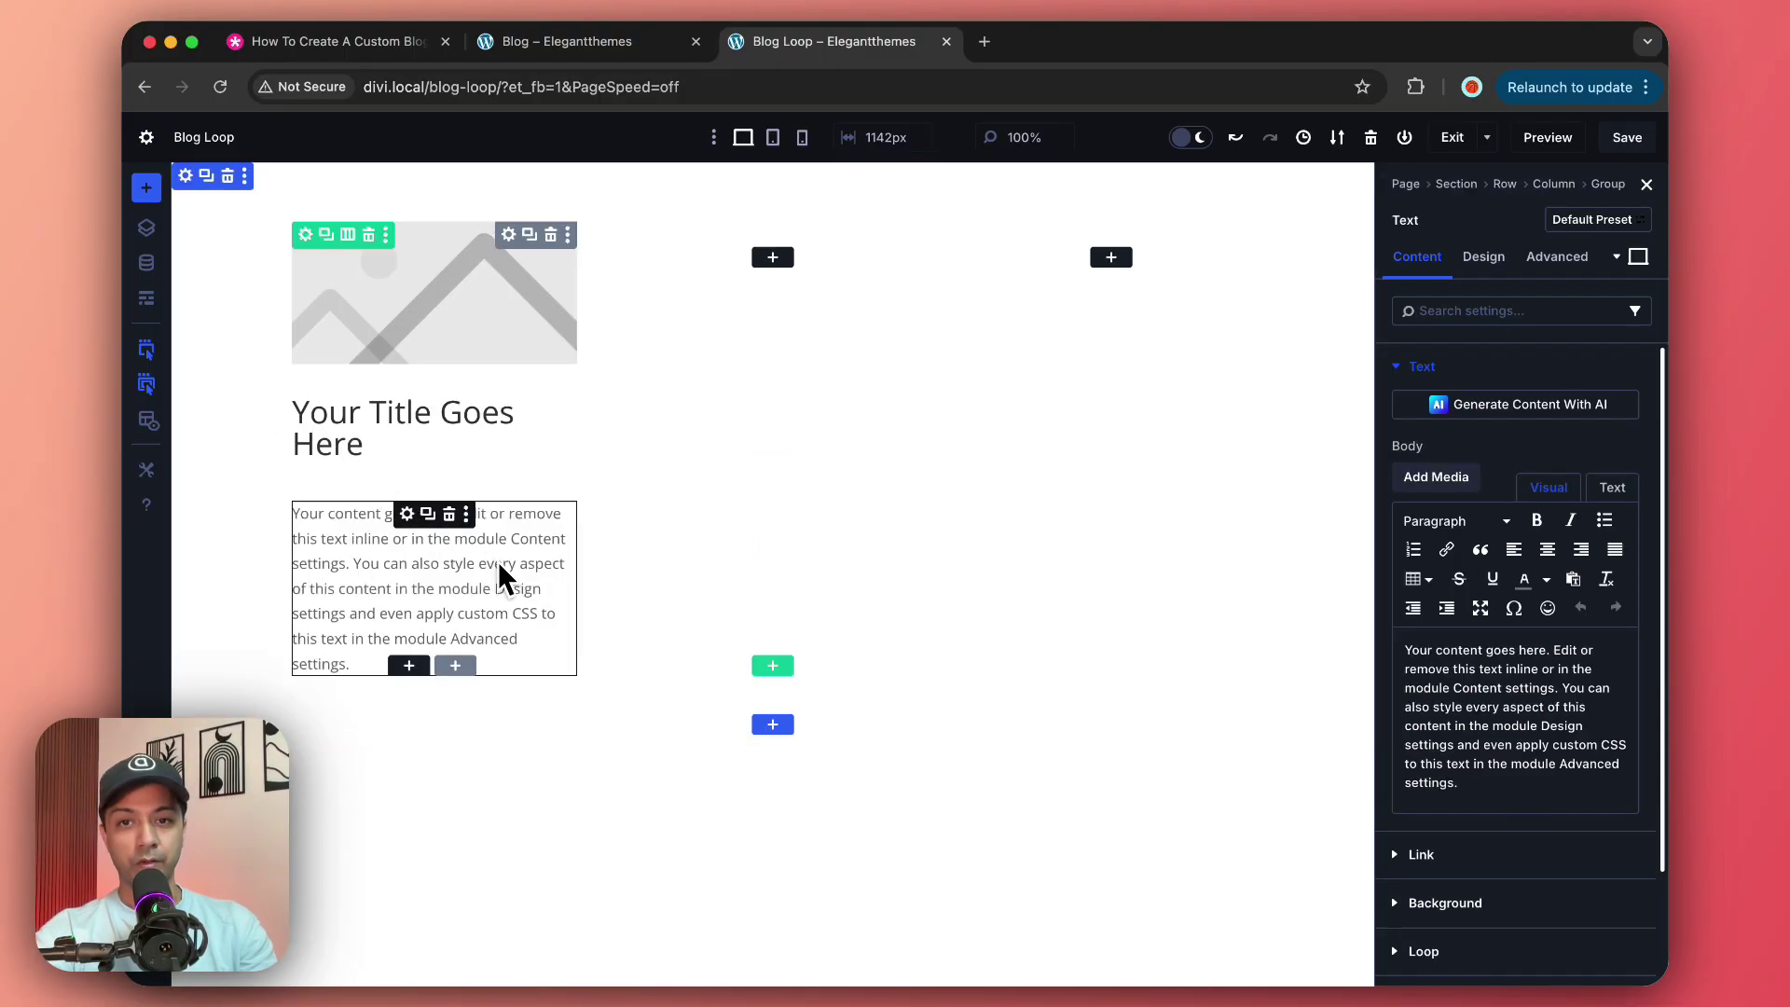
left_click(455, 665)
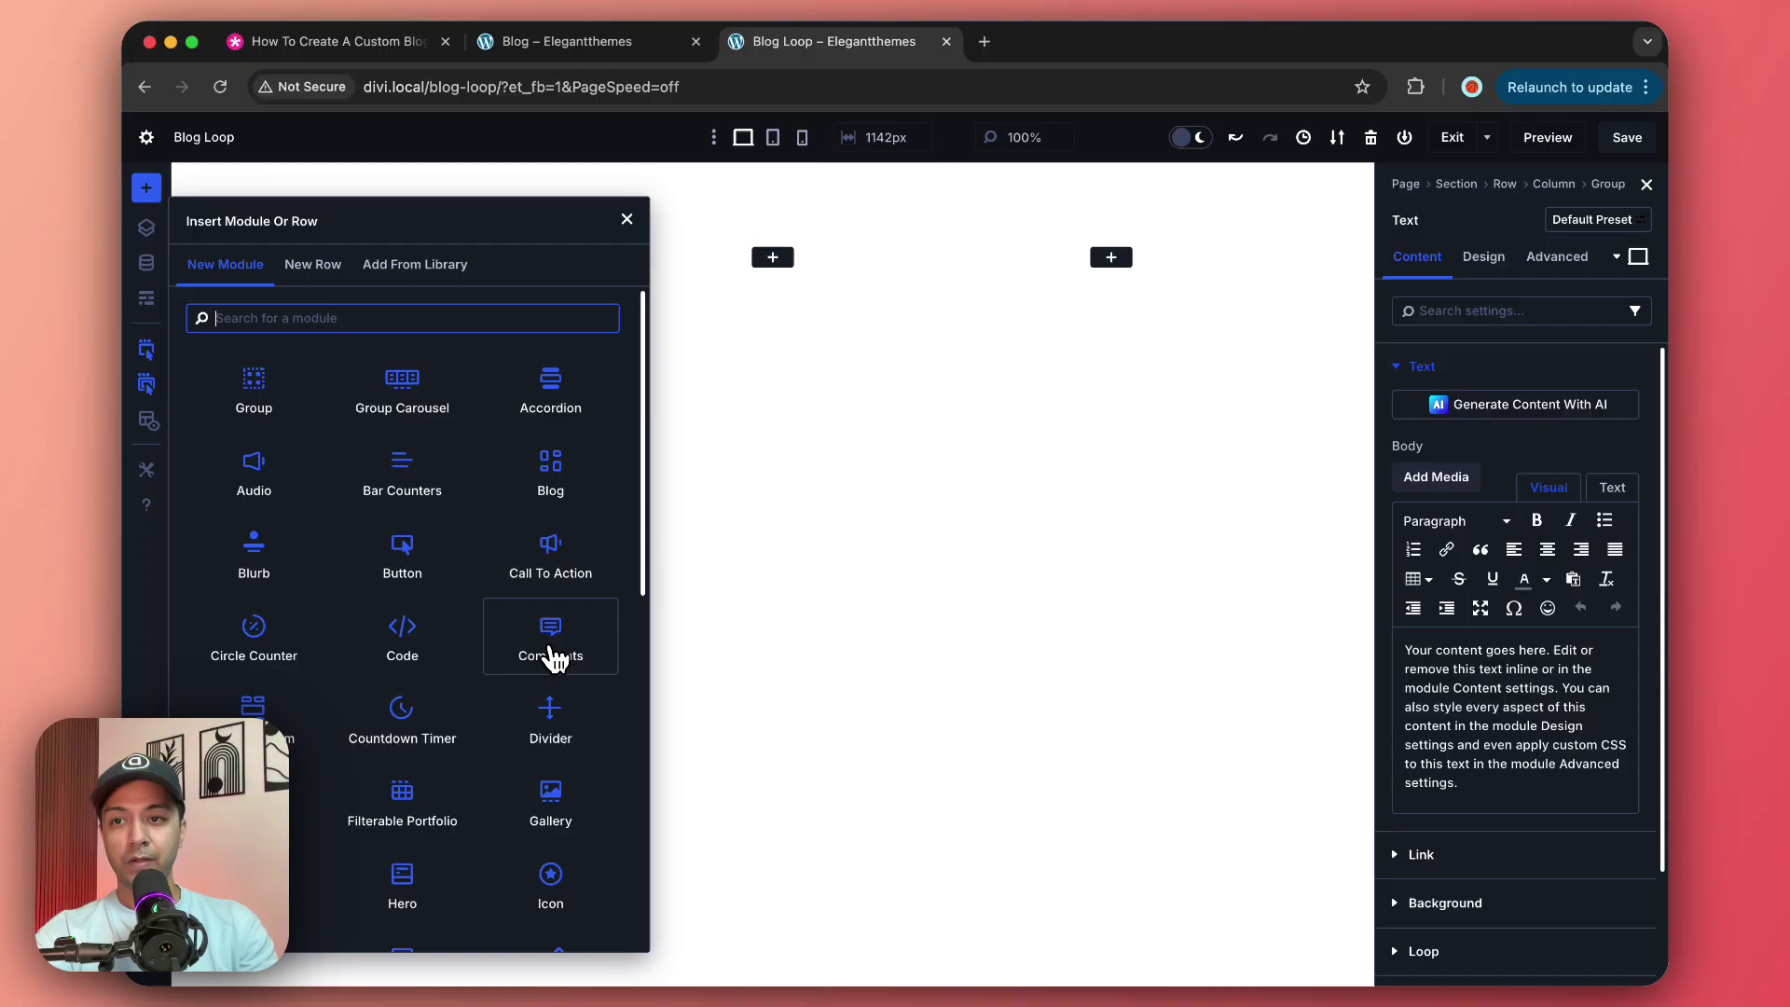
type("but")
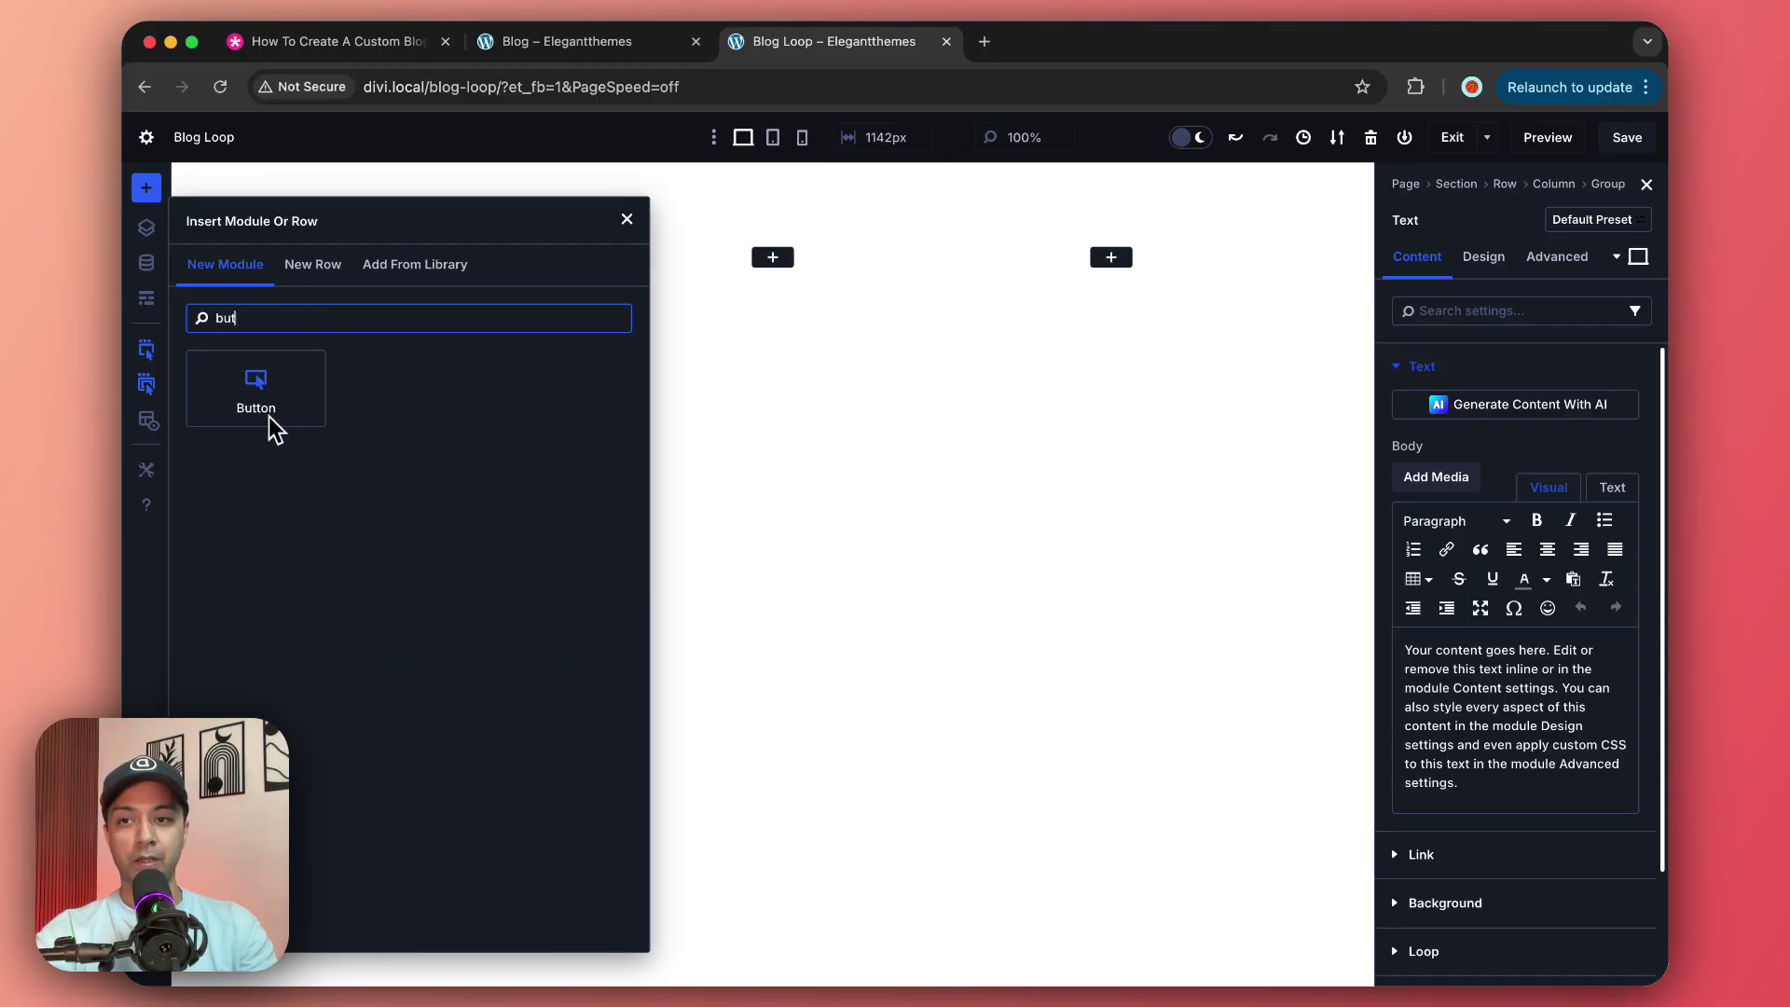
left_click(258, 392)
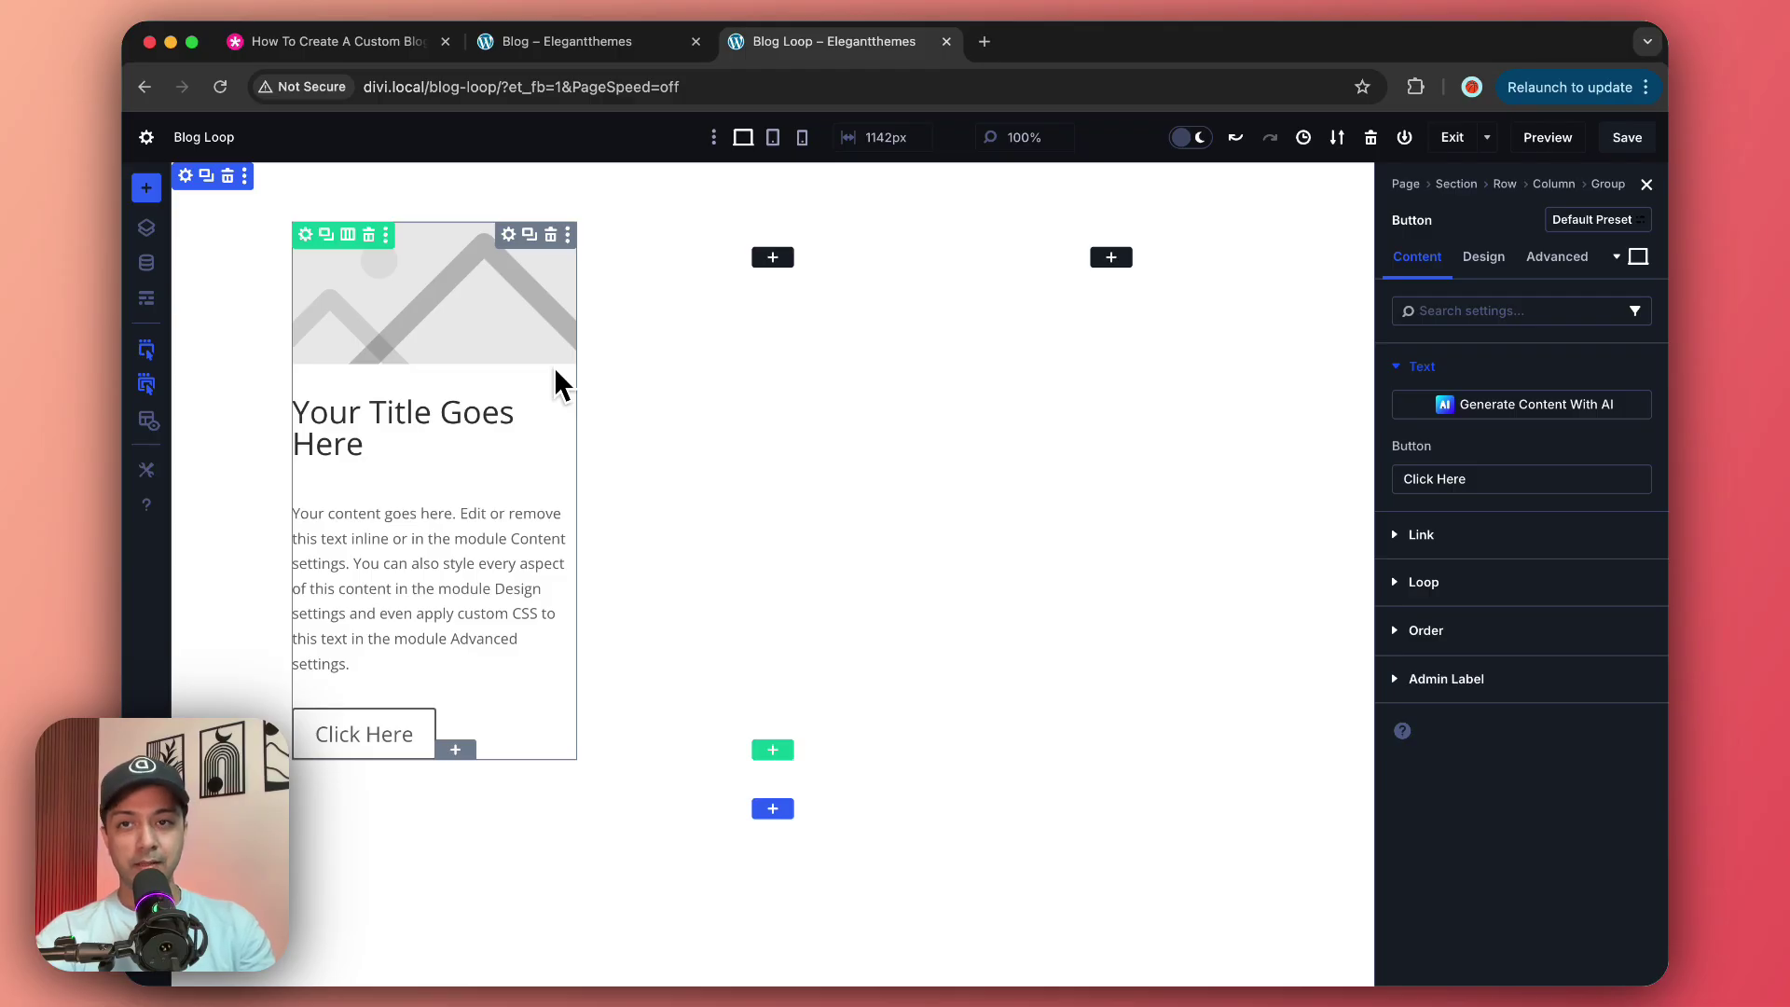
left_click(551, 300)
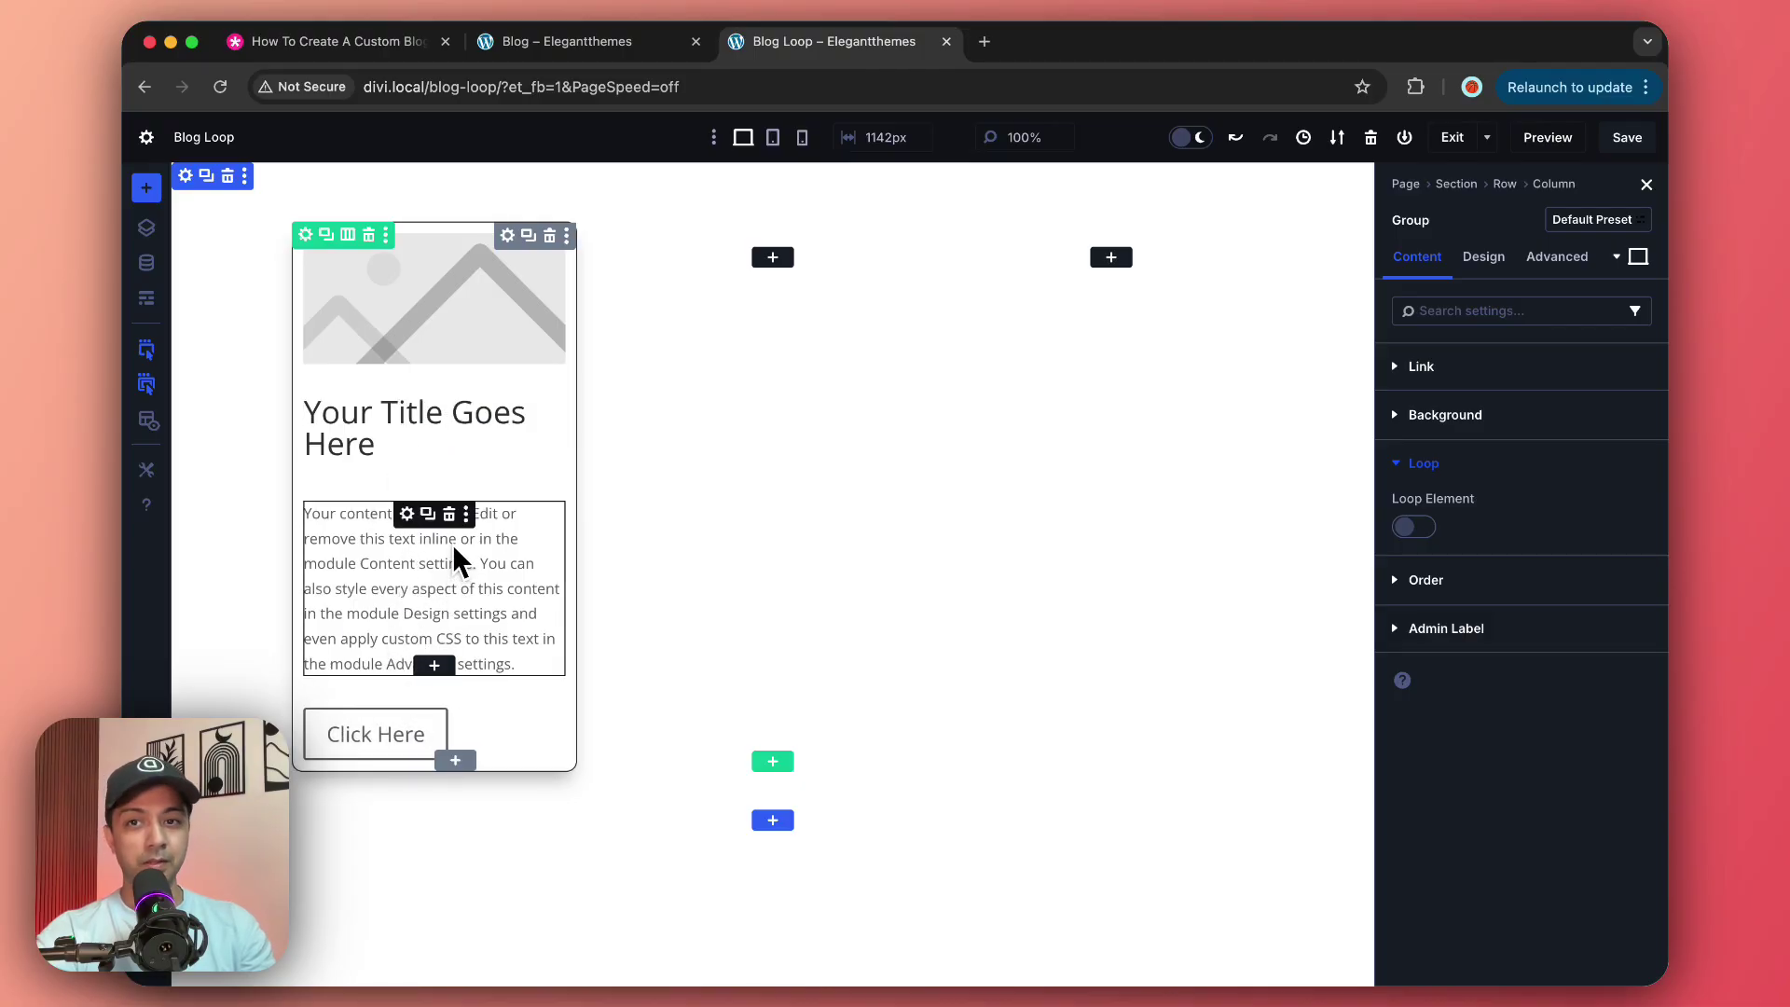
Step: Copy the Blog page's post image attributes and paste its image design onto the card's image
left_click(575, 53)
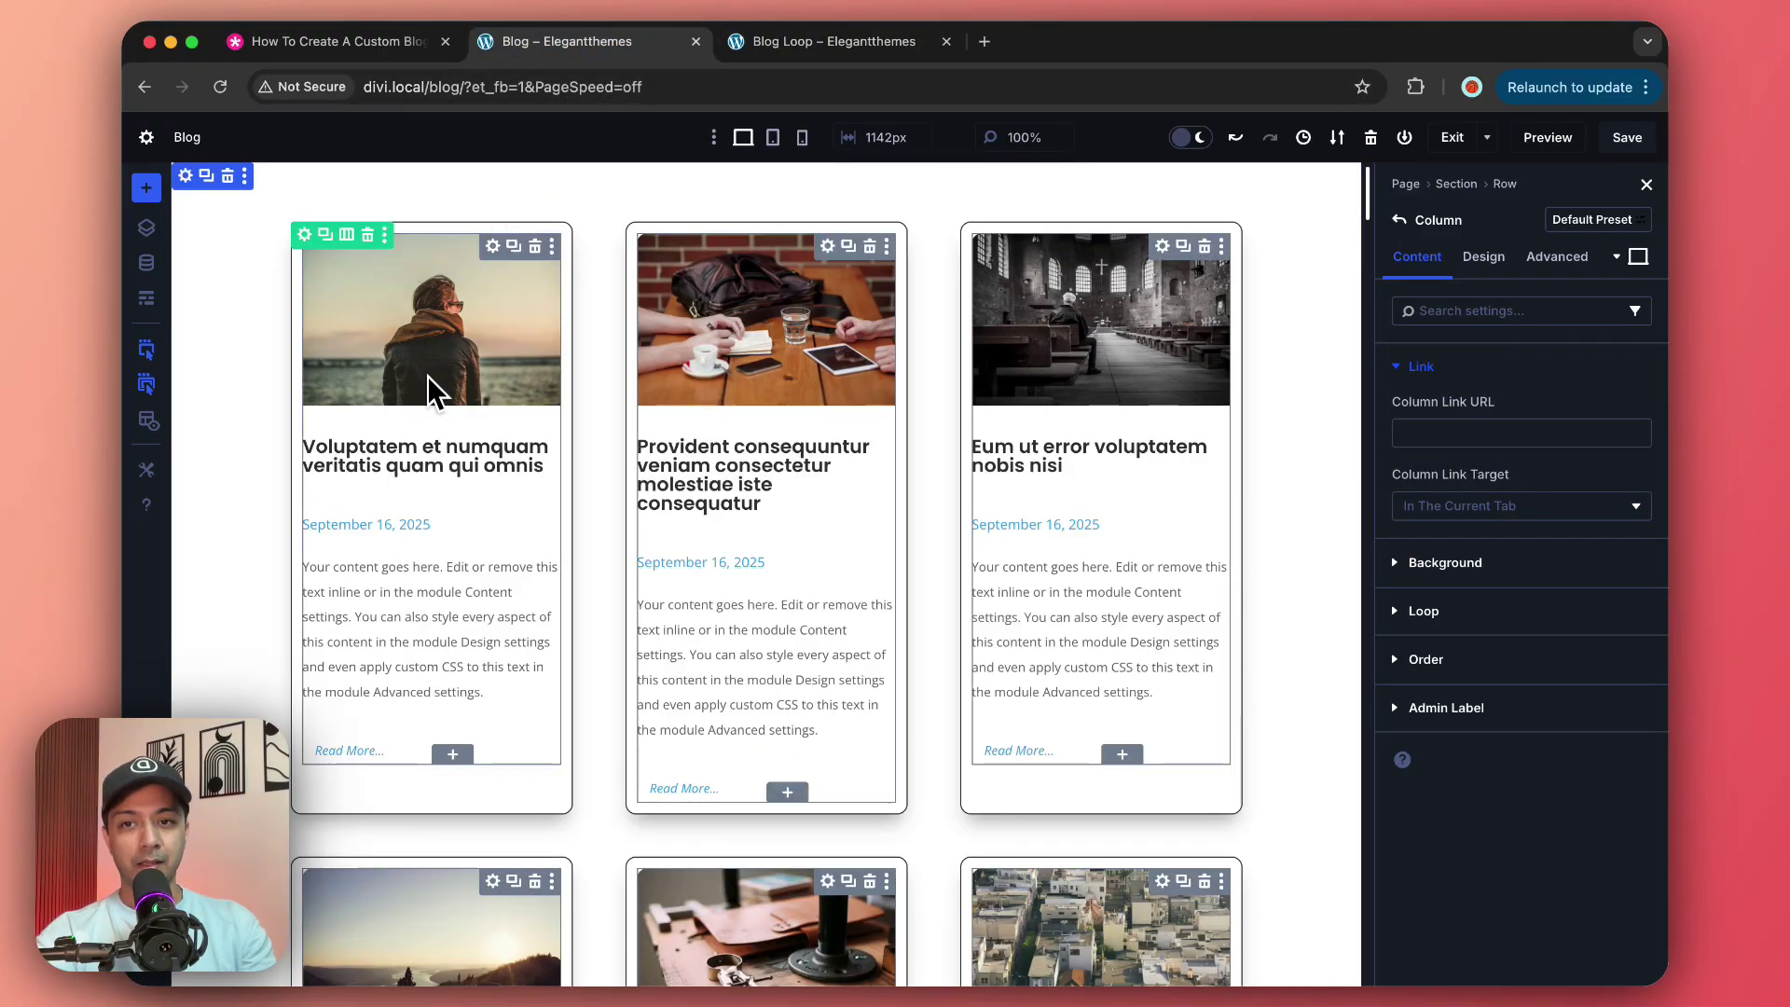
right_click(434, 347)
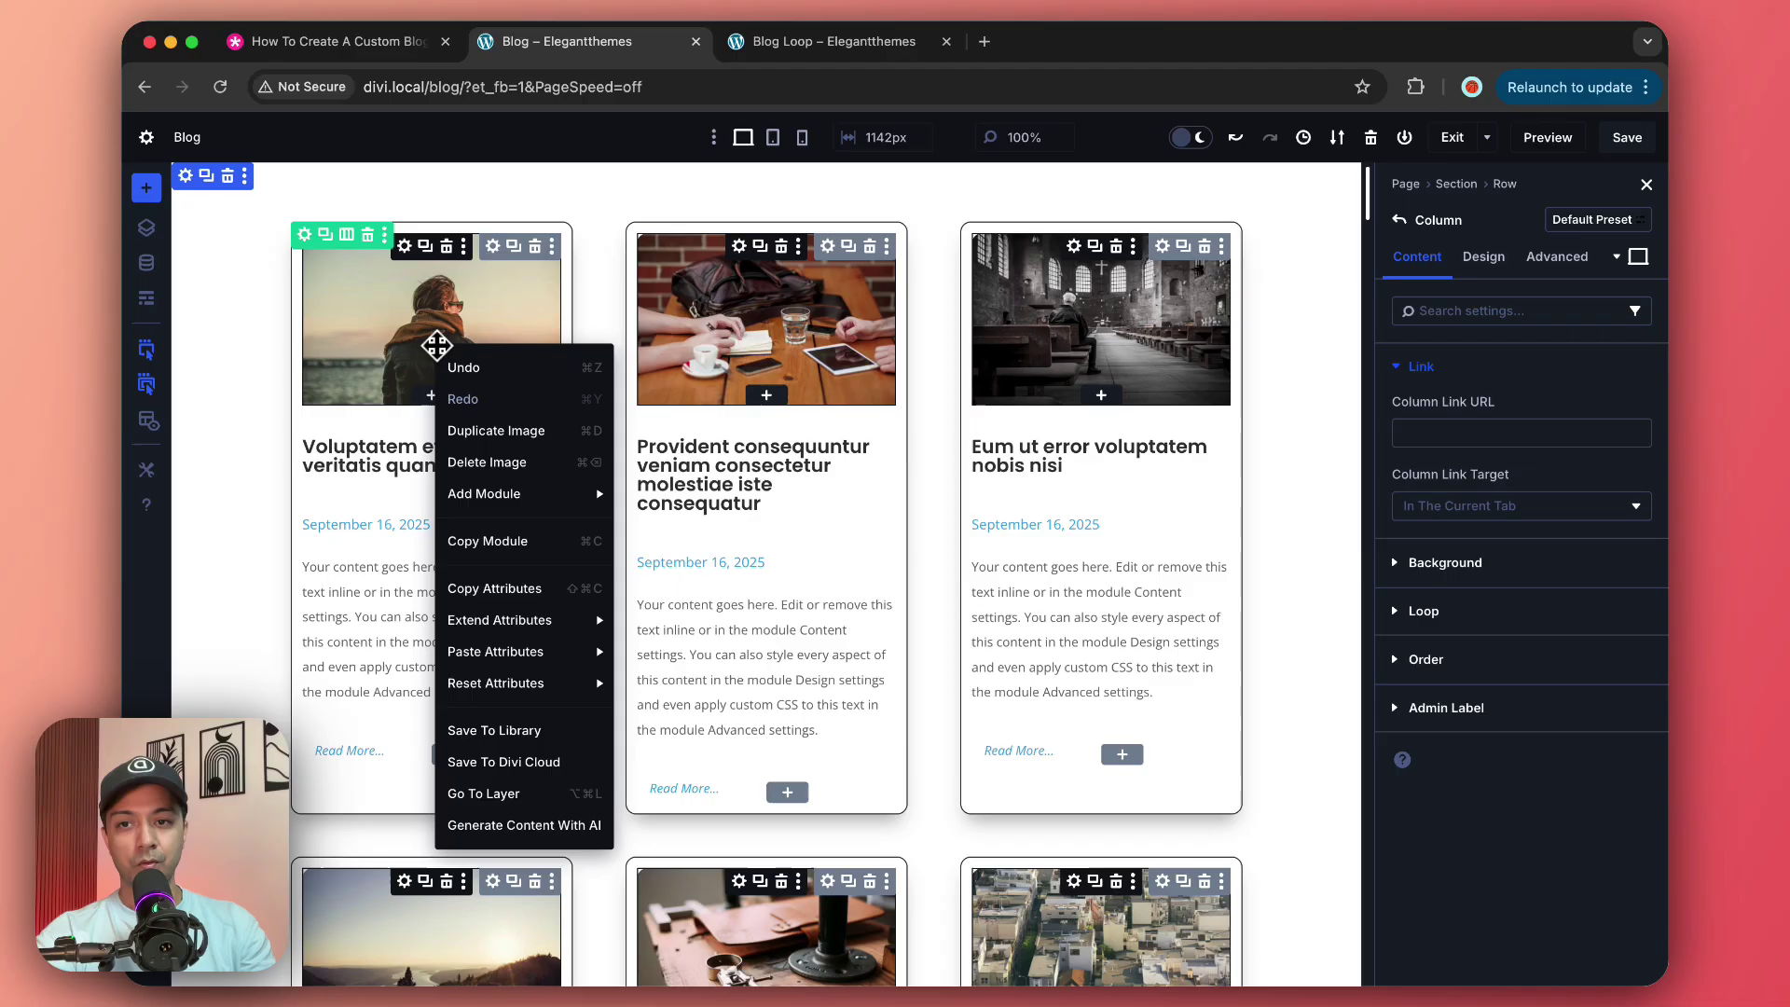
left_click(498, 586)
left_click(781, 54)
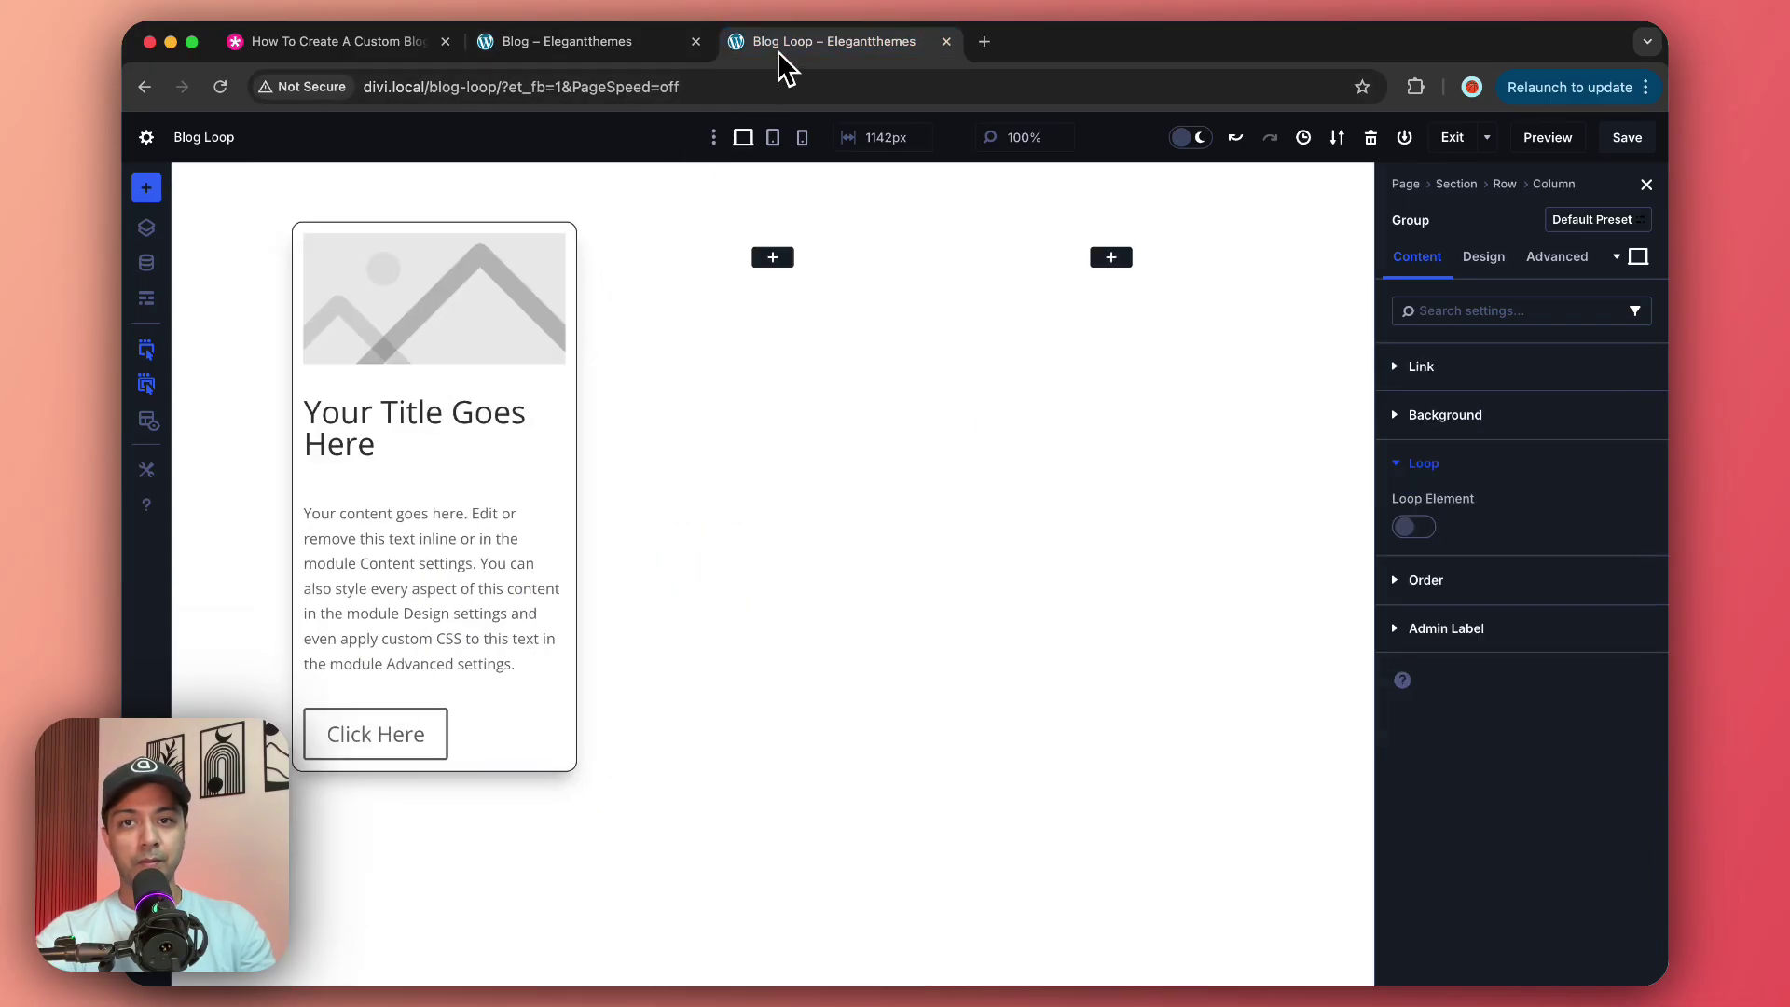
right_click(457, 318)
mouse_move(476, 625)
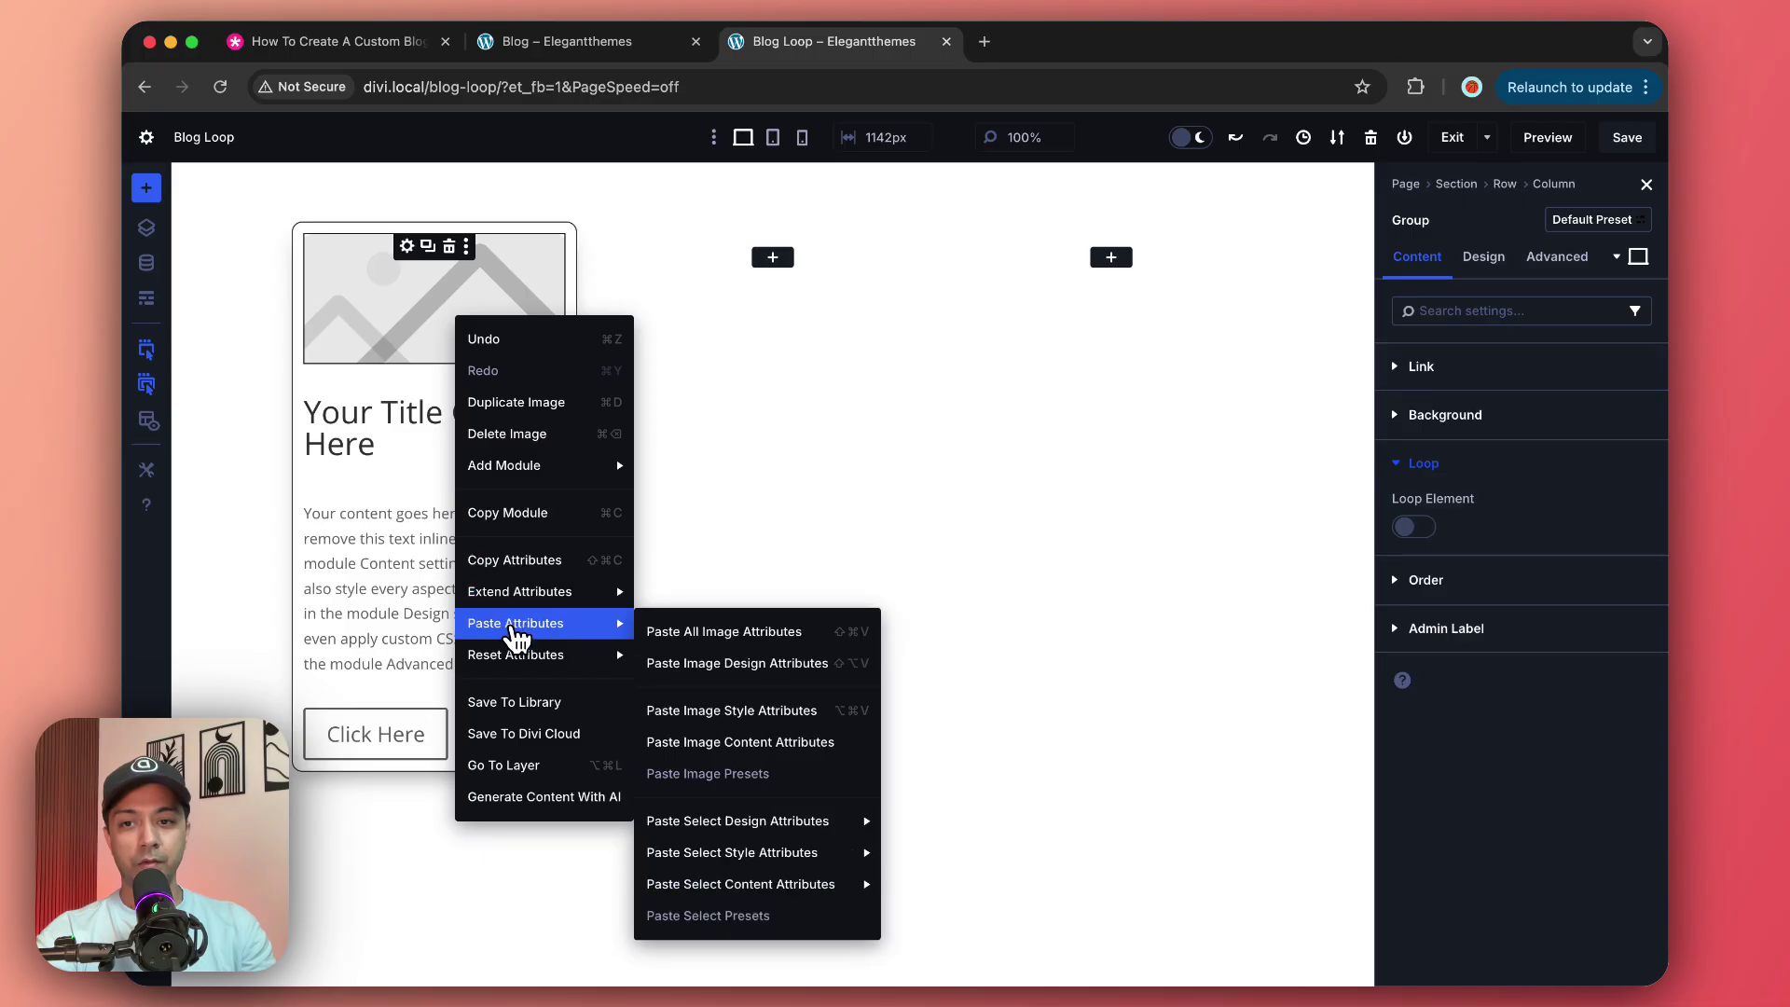
left_click(710, 668)
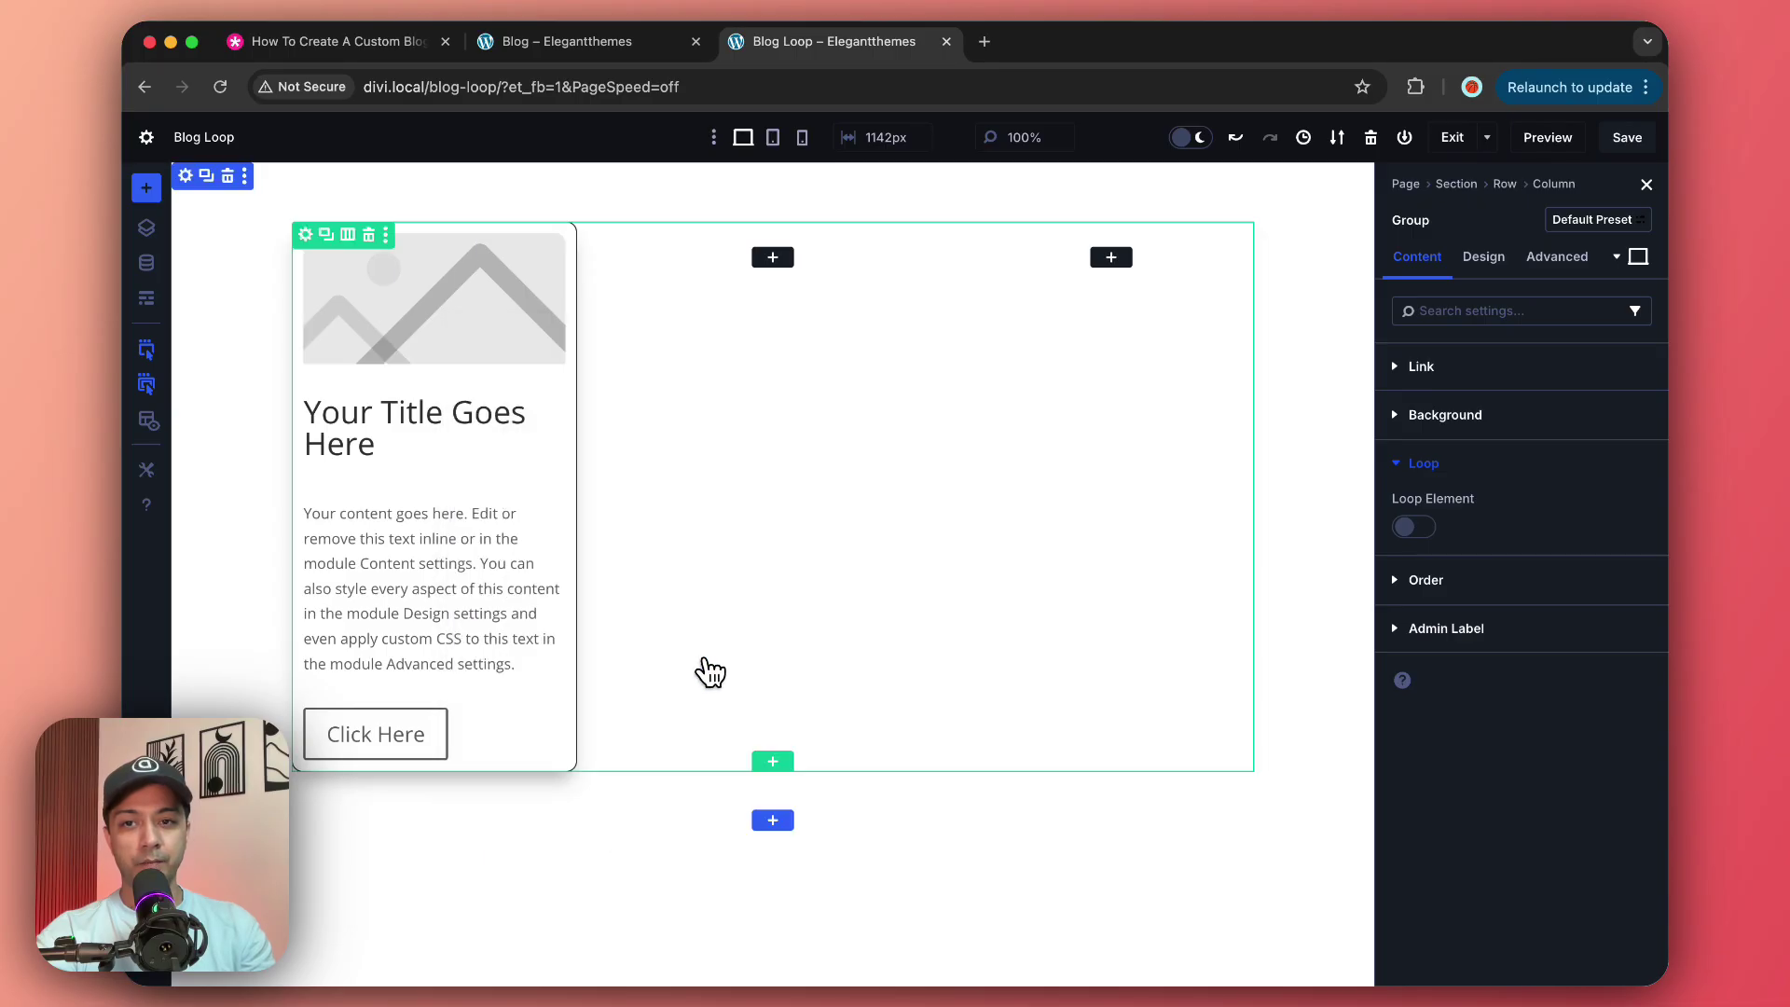
Step: Copy the Blog page's post heading attributes and paste the heading design onto the card's heading
left_click(627, 46)
right_click(403, 451)
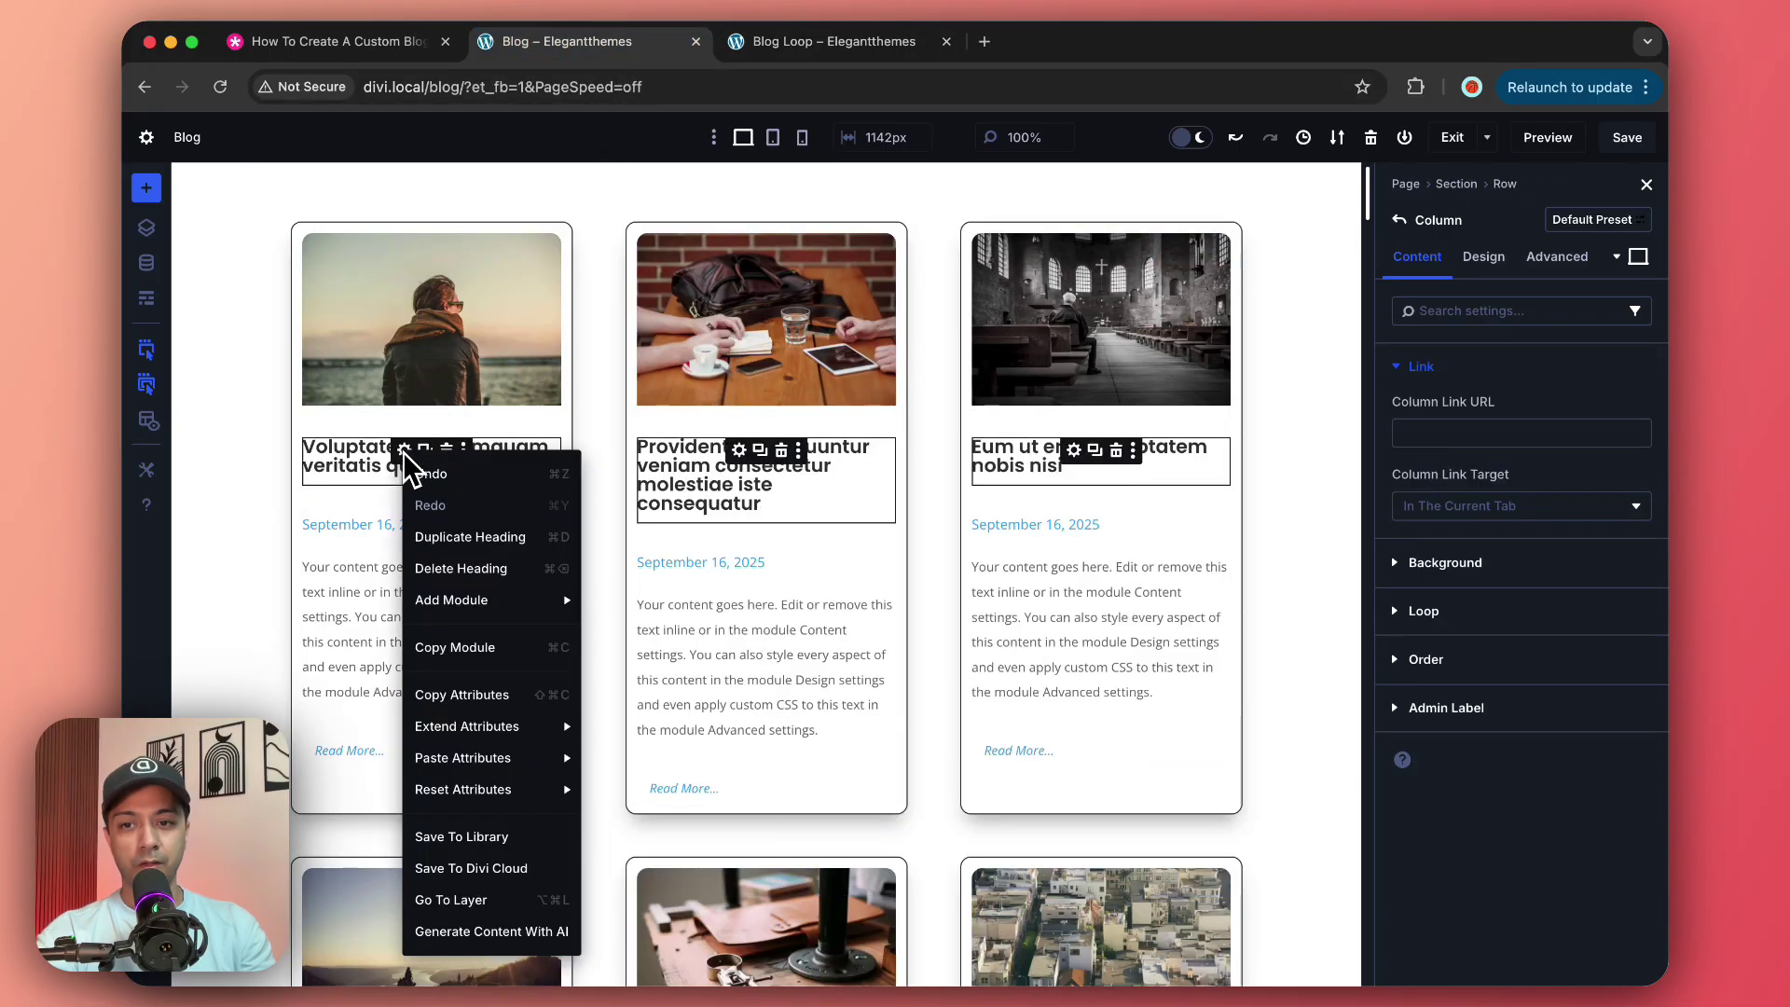
left_click(452, 640)
key("ctrl+Tab")
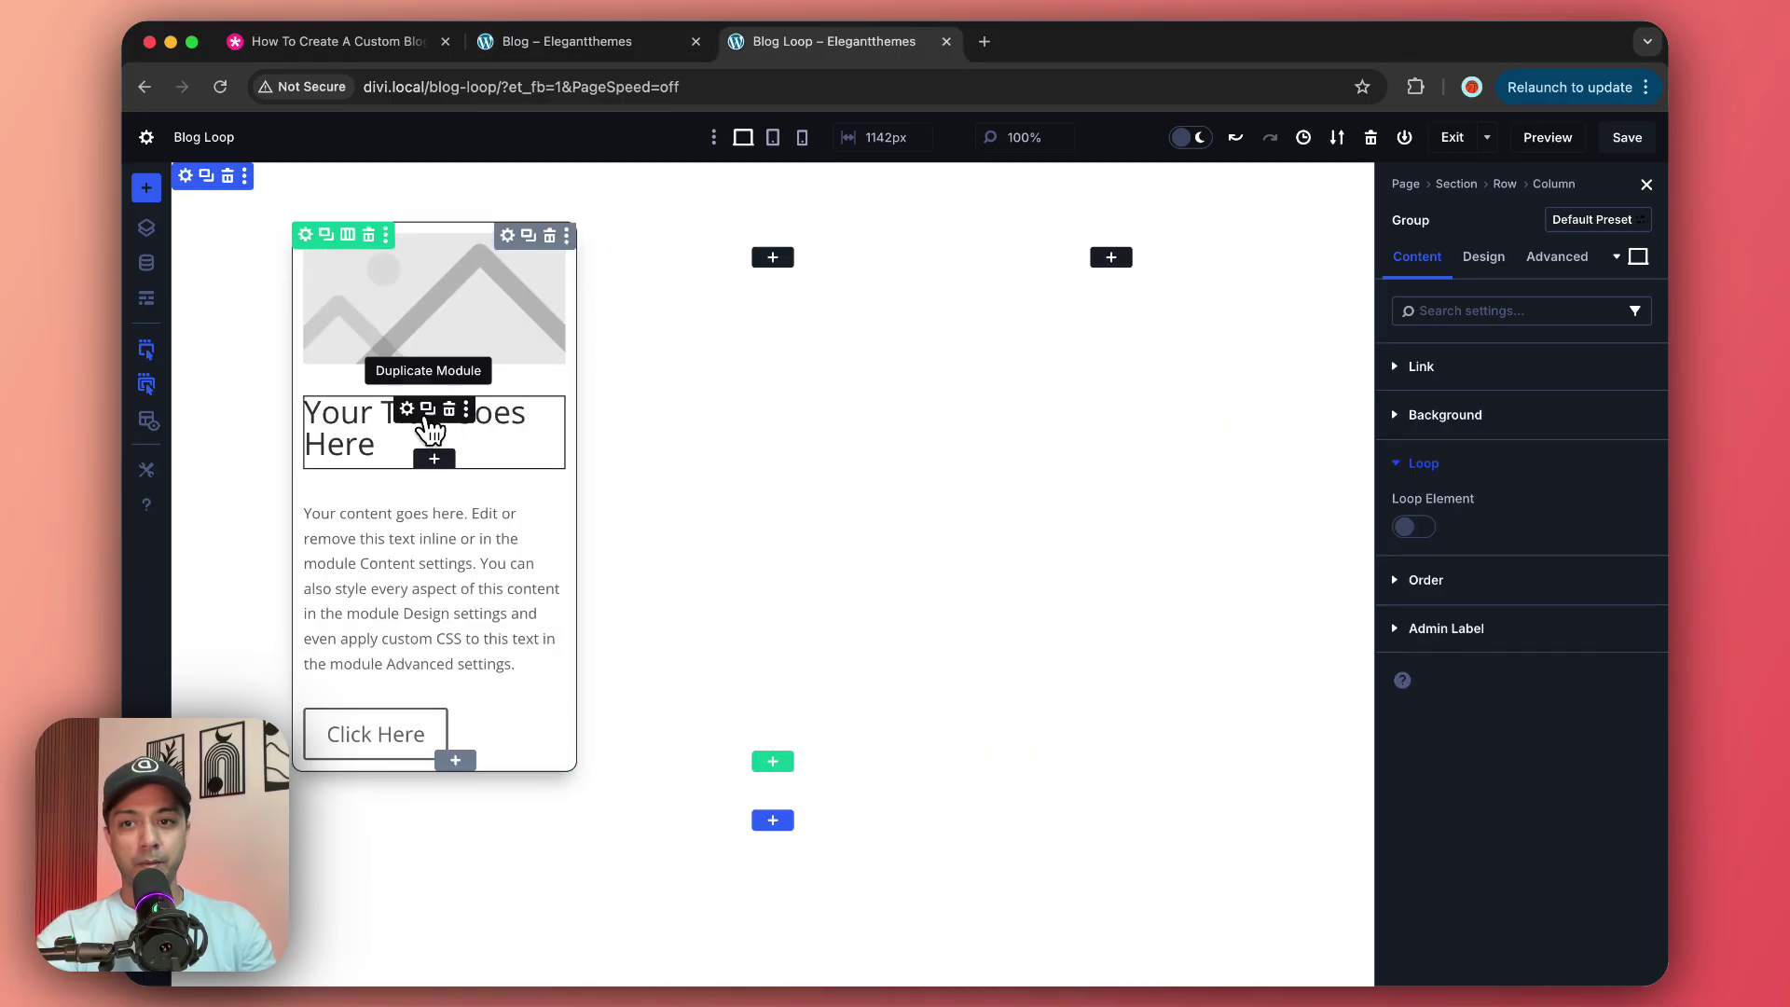
right_click(410, 412)
mouse_move(475, 745)
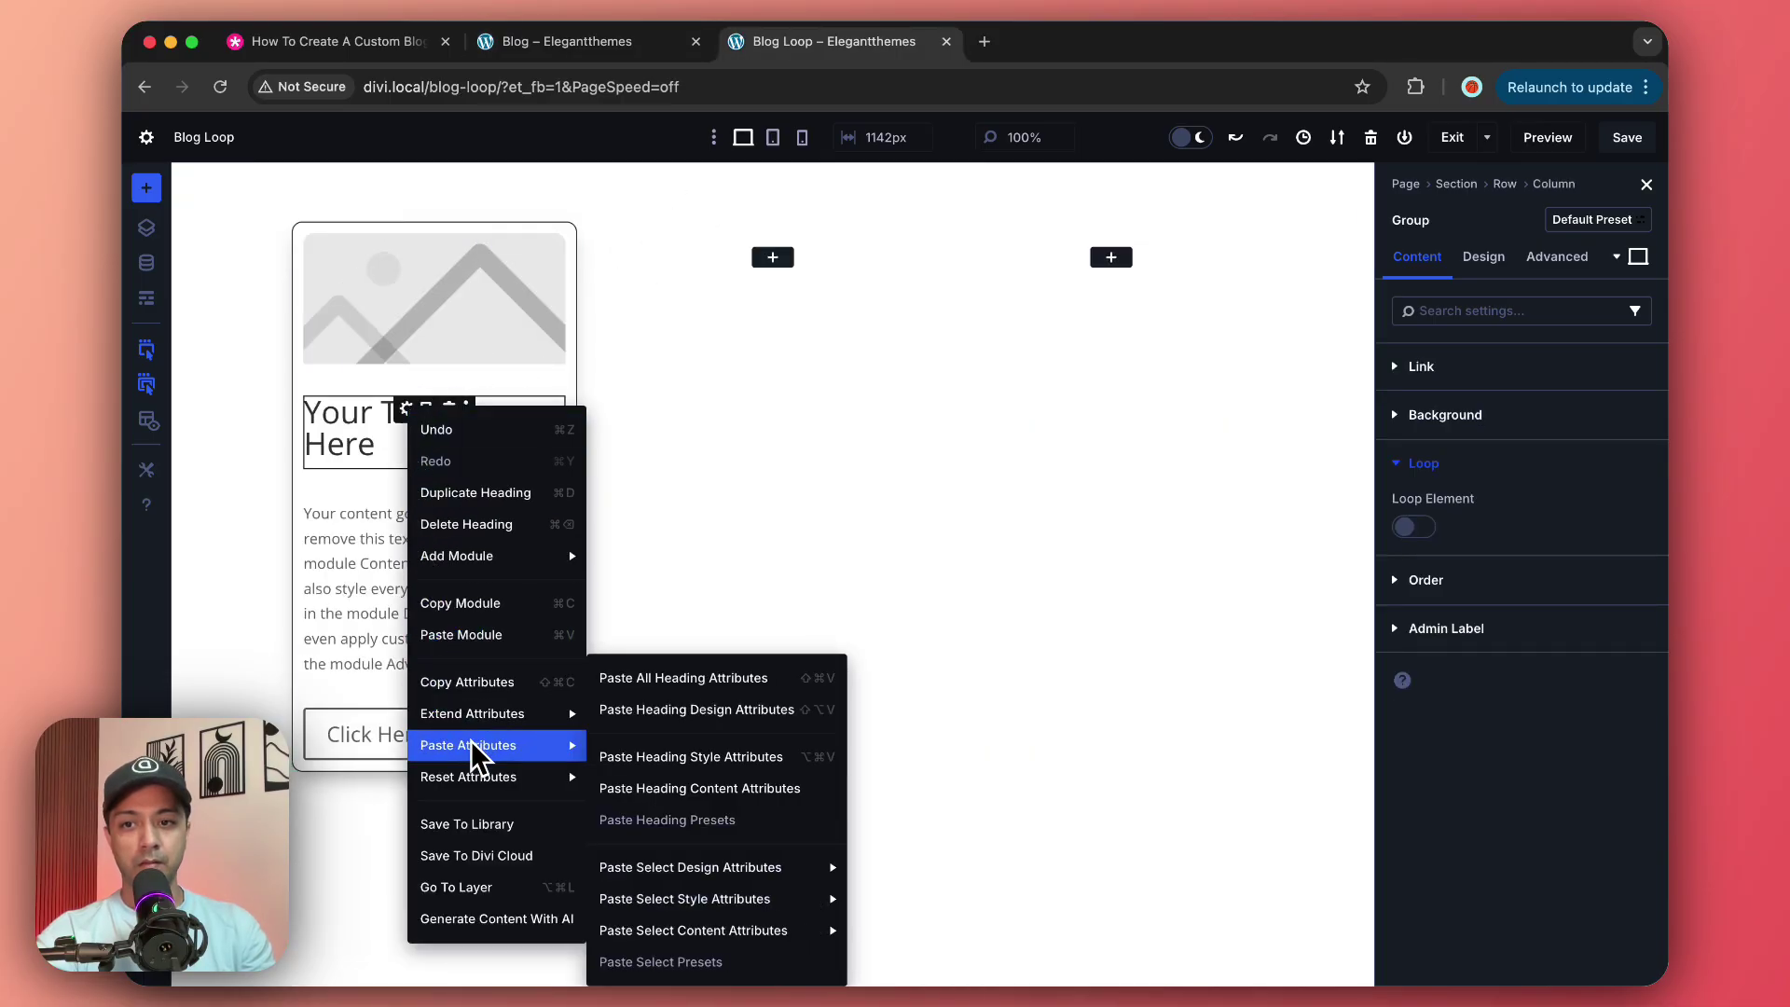
left_click(688, 710)
left_click(606, 41)
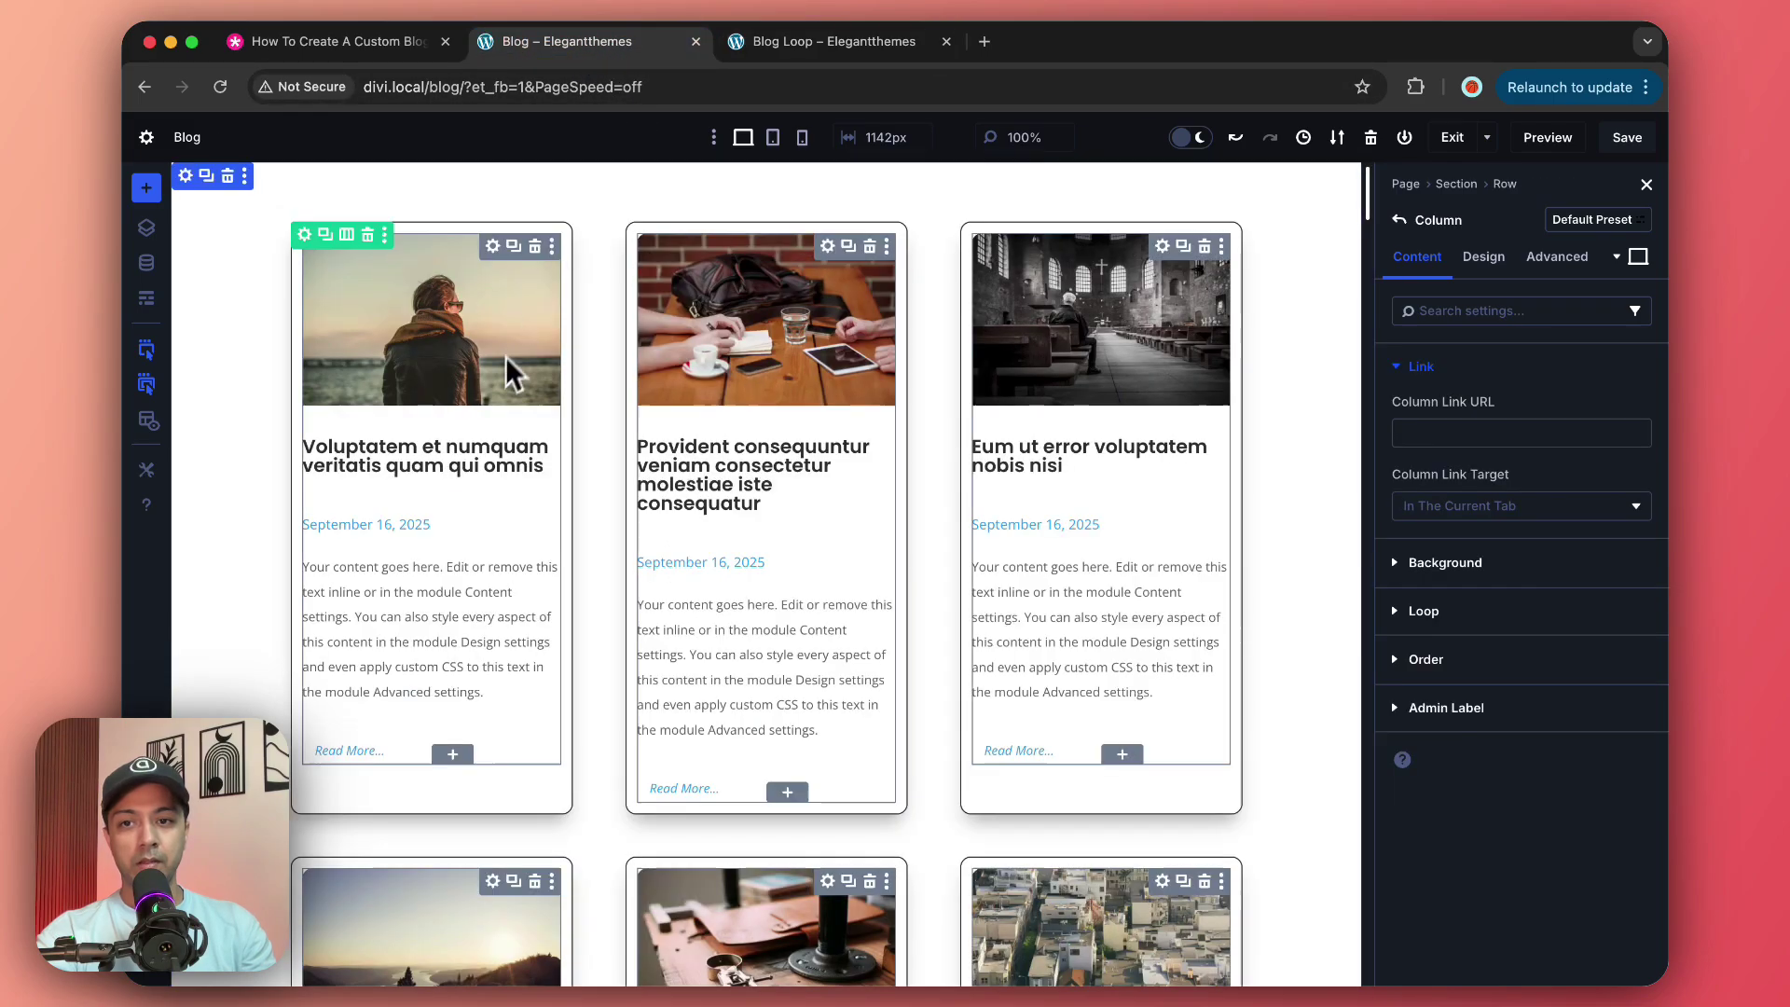
Step: Copy the Blog post excerpt's text design onto the card's text block
right_click(406, 570)
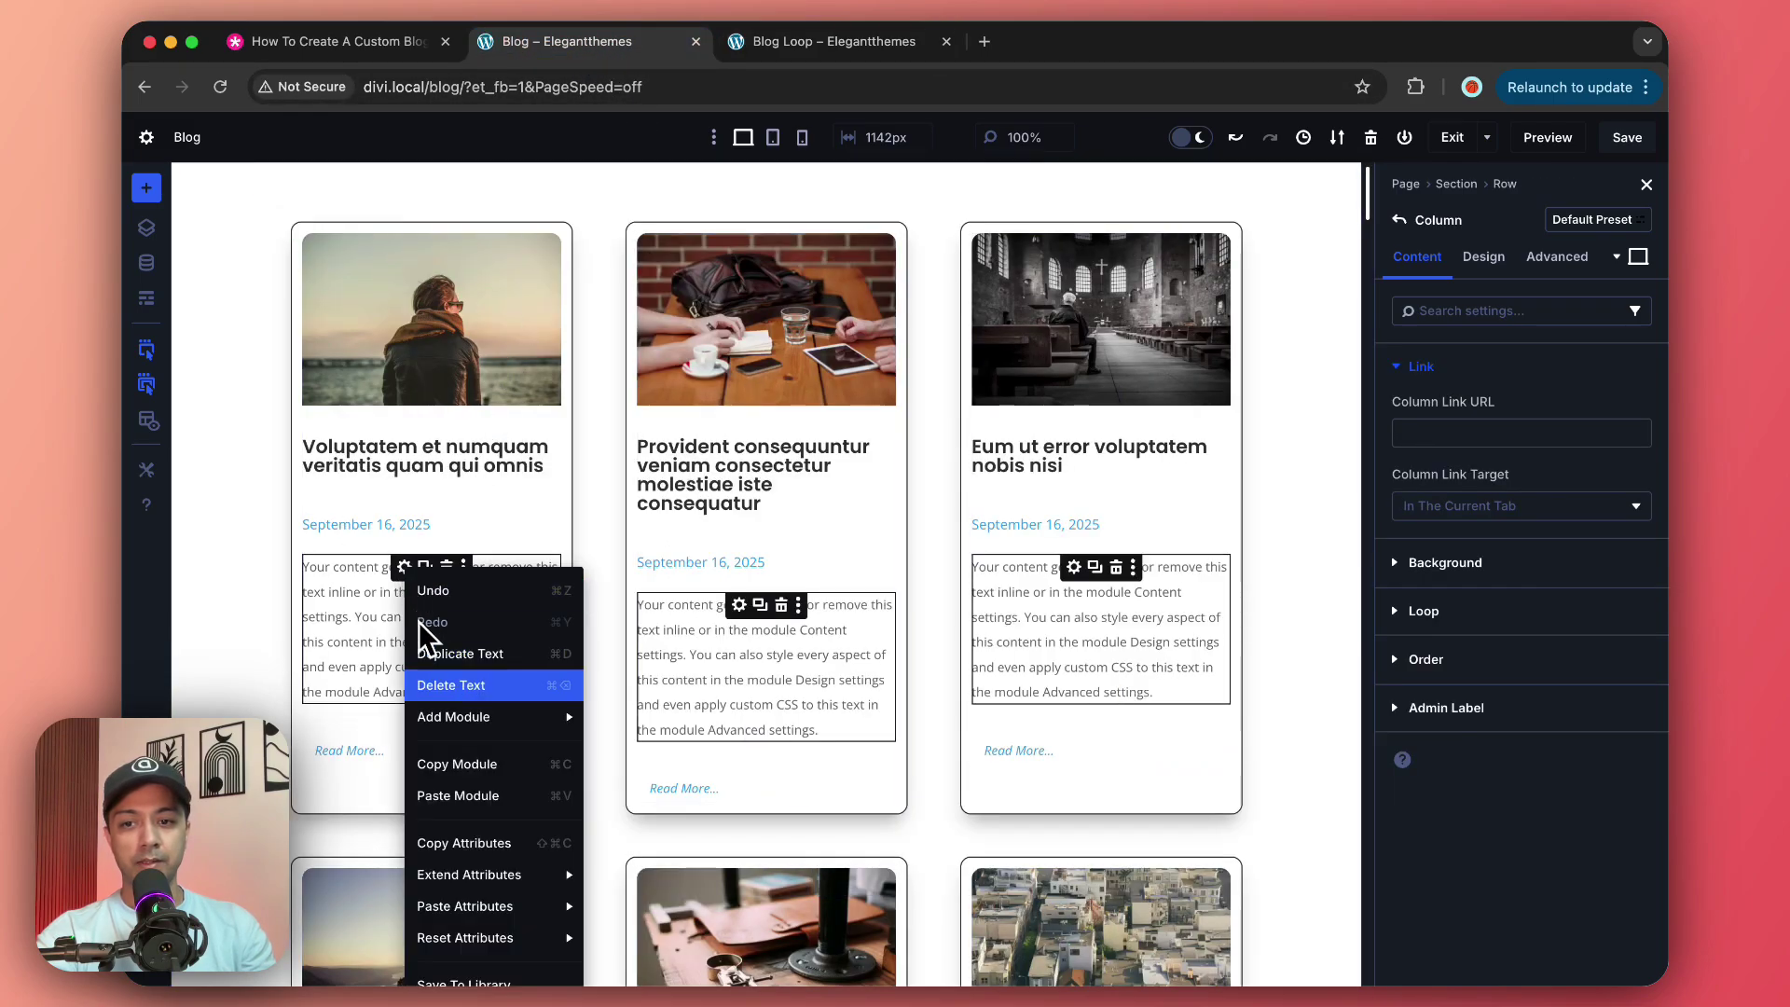
left_click(466, 843)
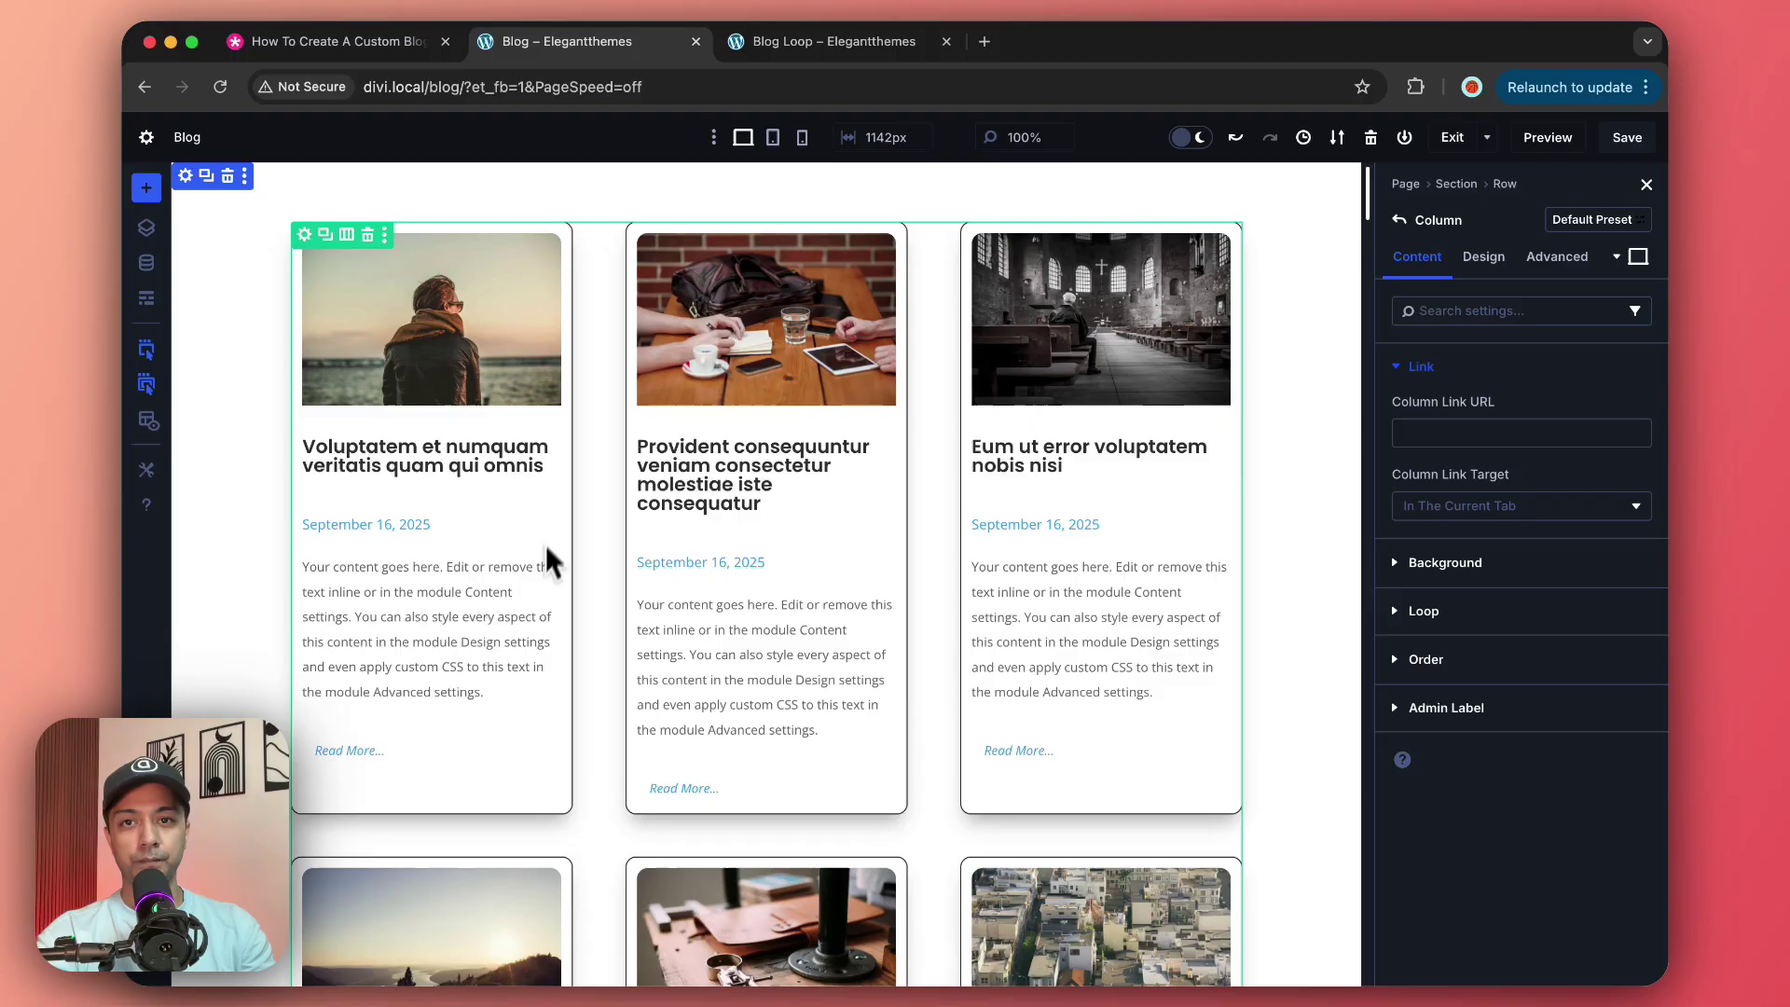
left_click(780, 45)
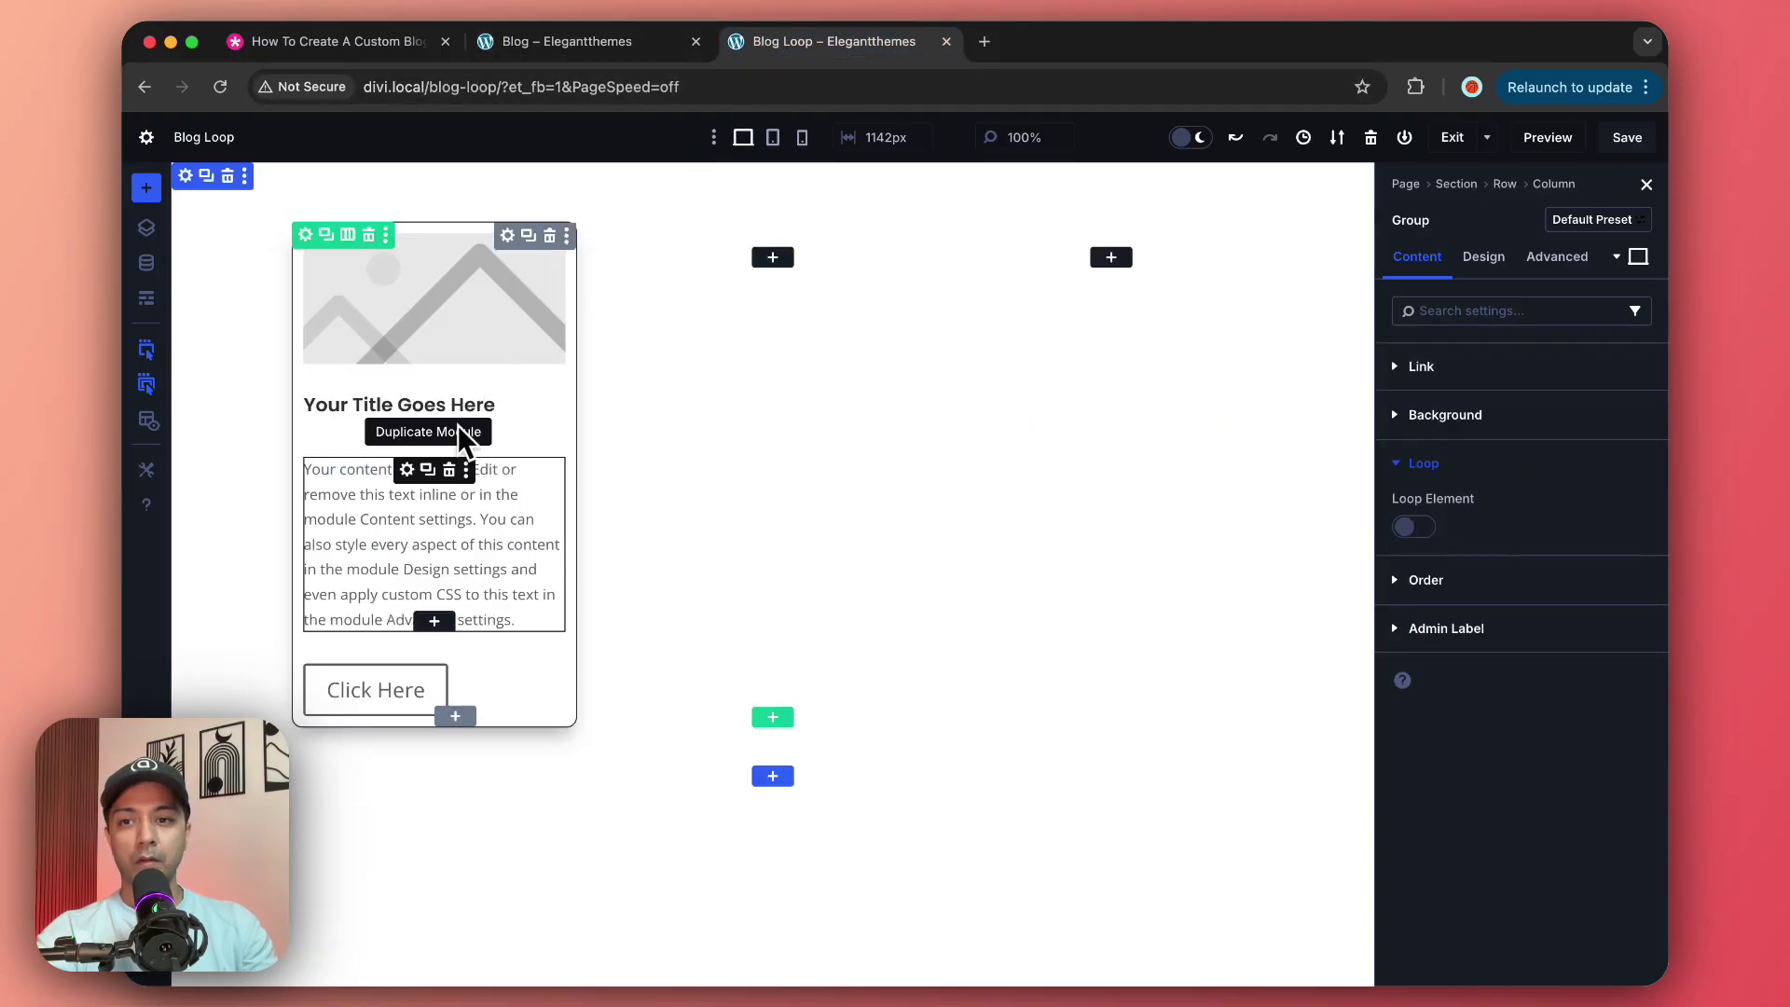
right_click(417, 496)
mouse_move(494, 807)
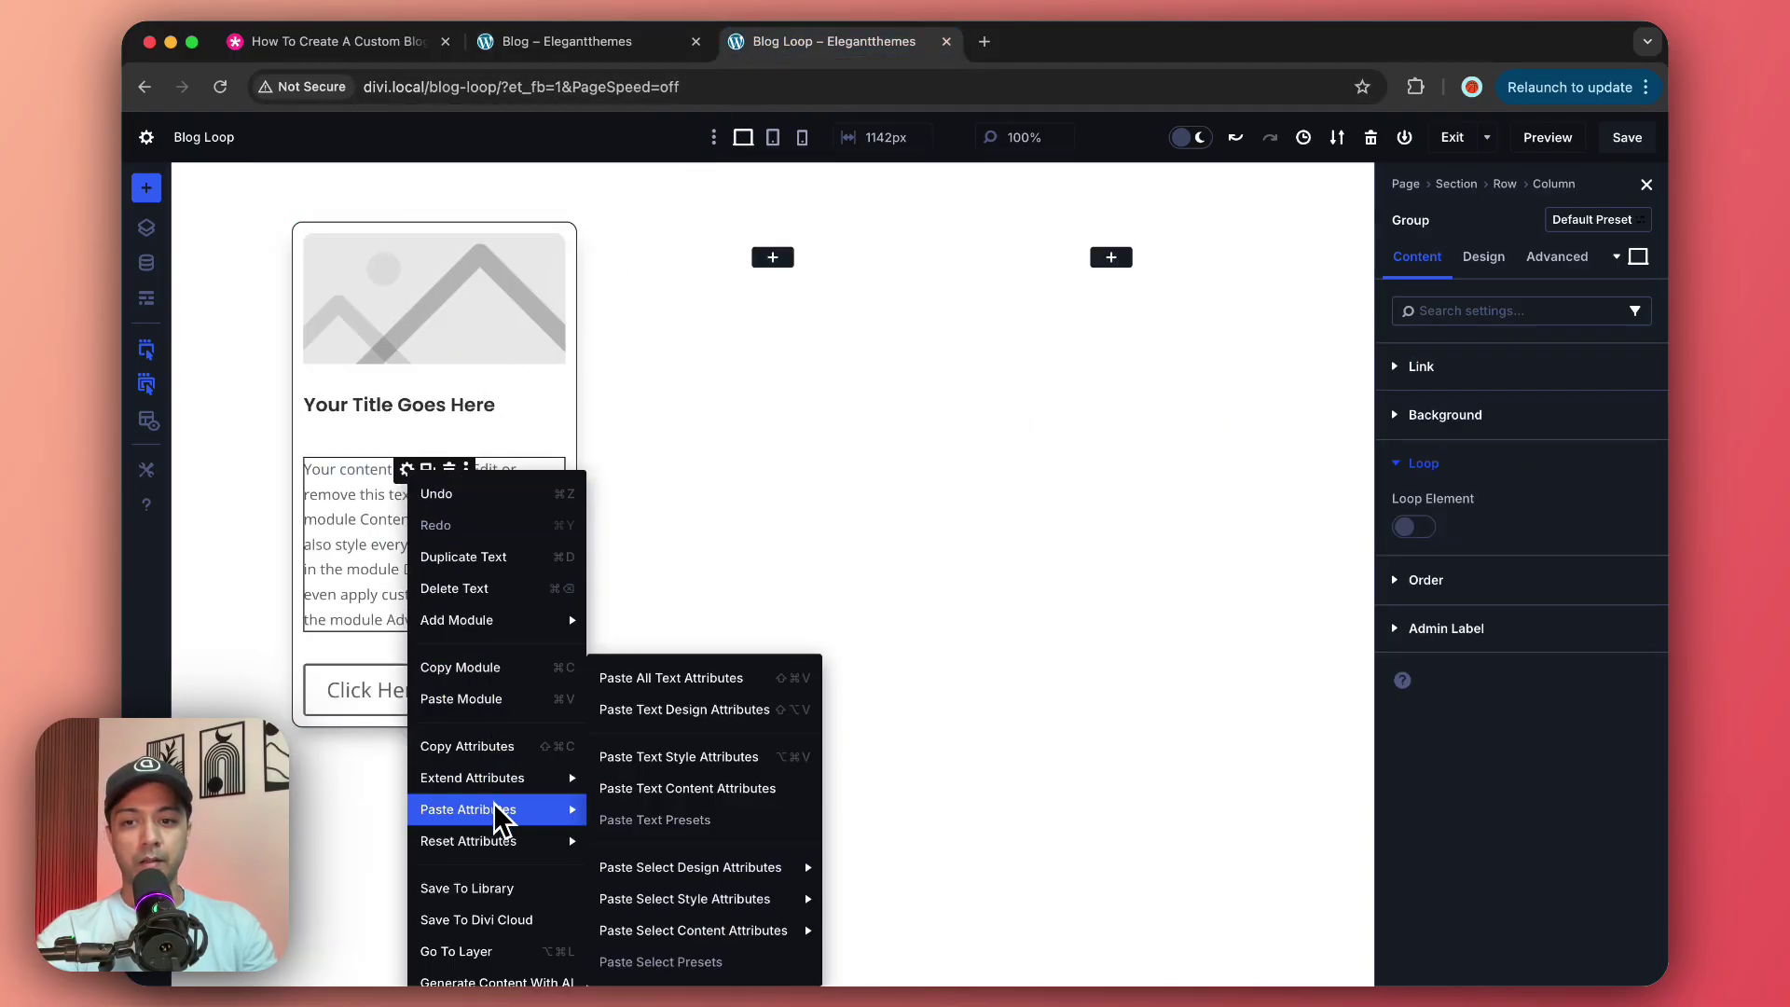
left_click(675, 713)
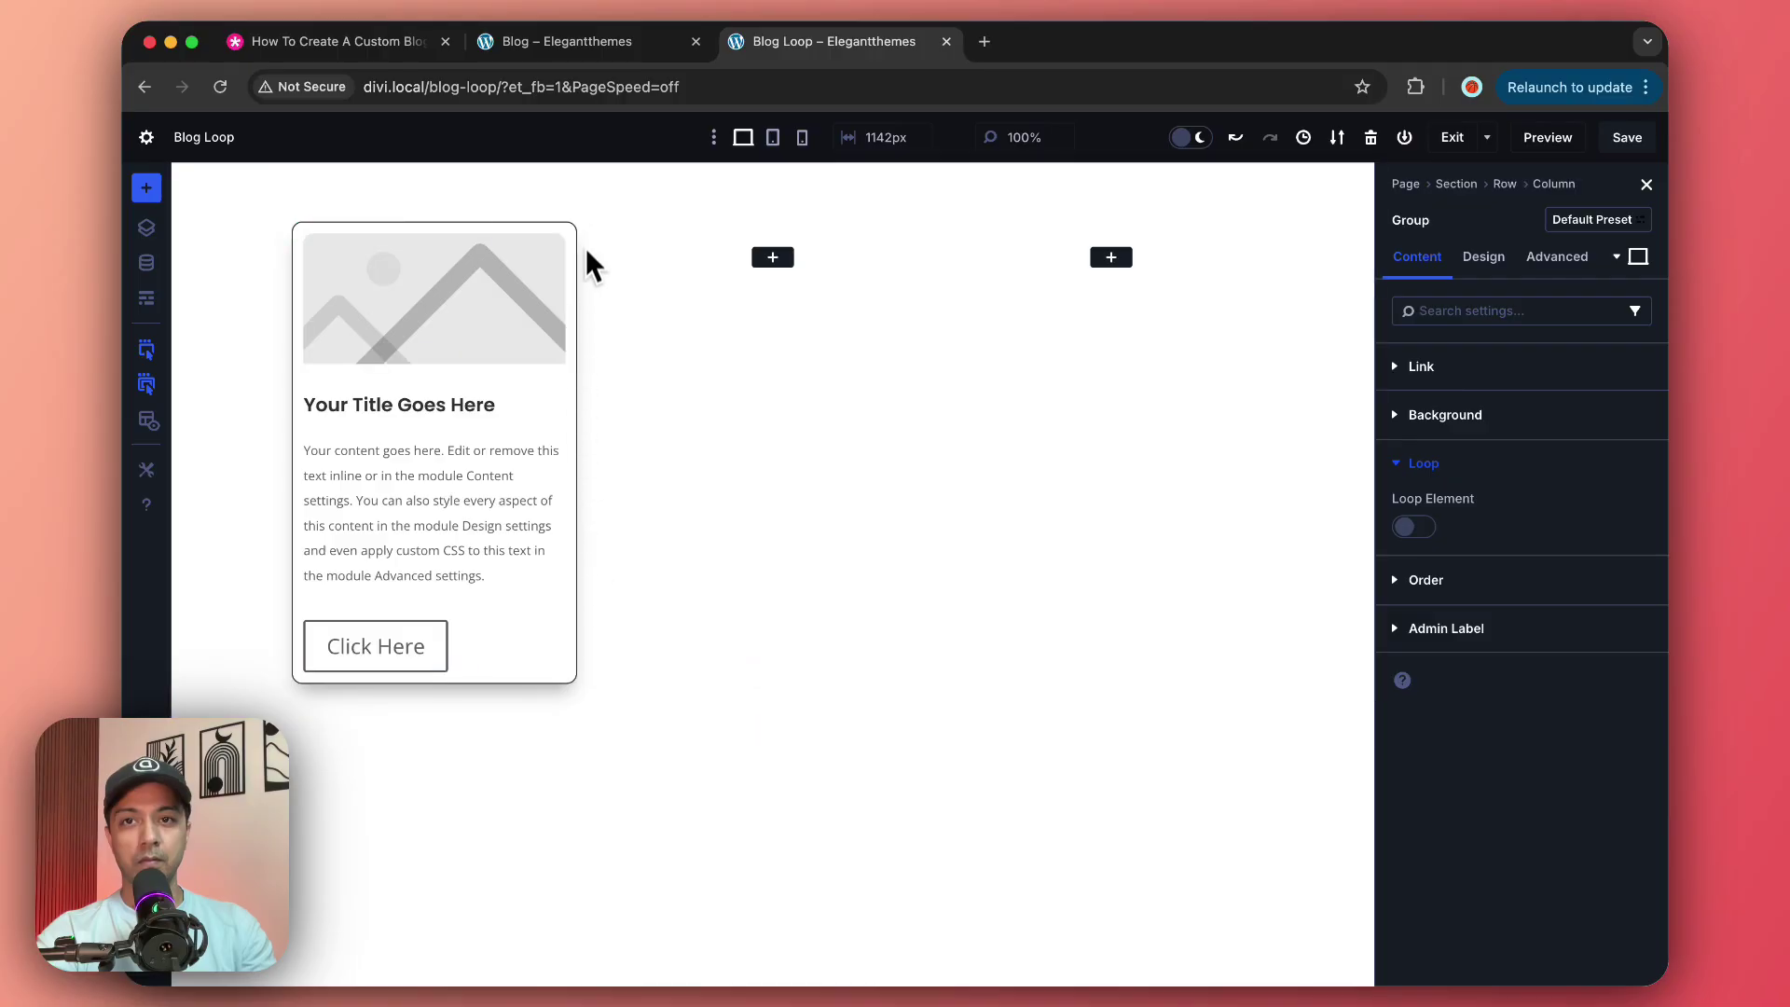
Step: Copy the Read More button's styling onto the card's button
left_click(622, 52)
scroll(476, 485, "down", 3)
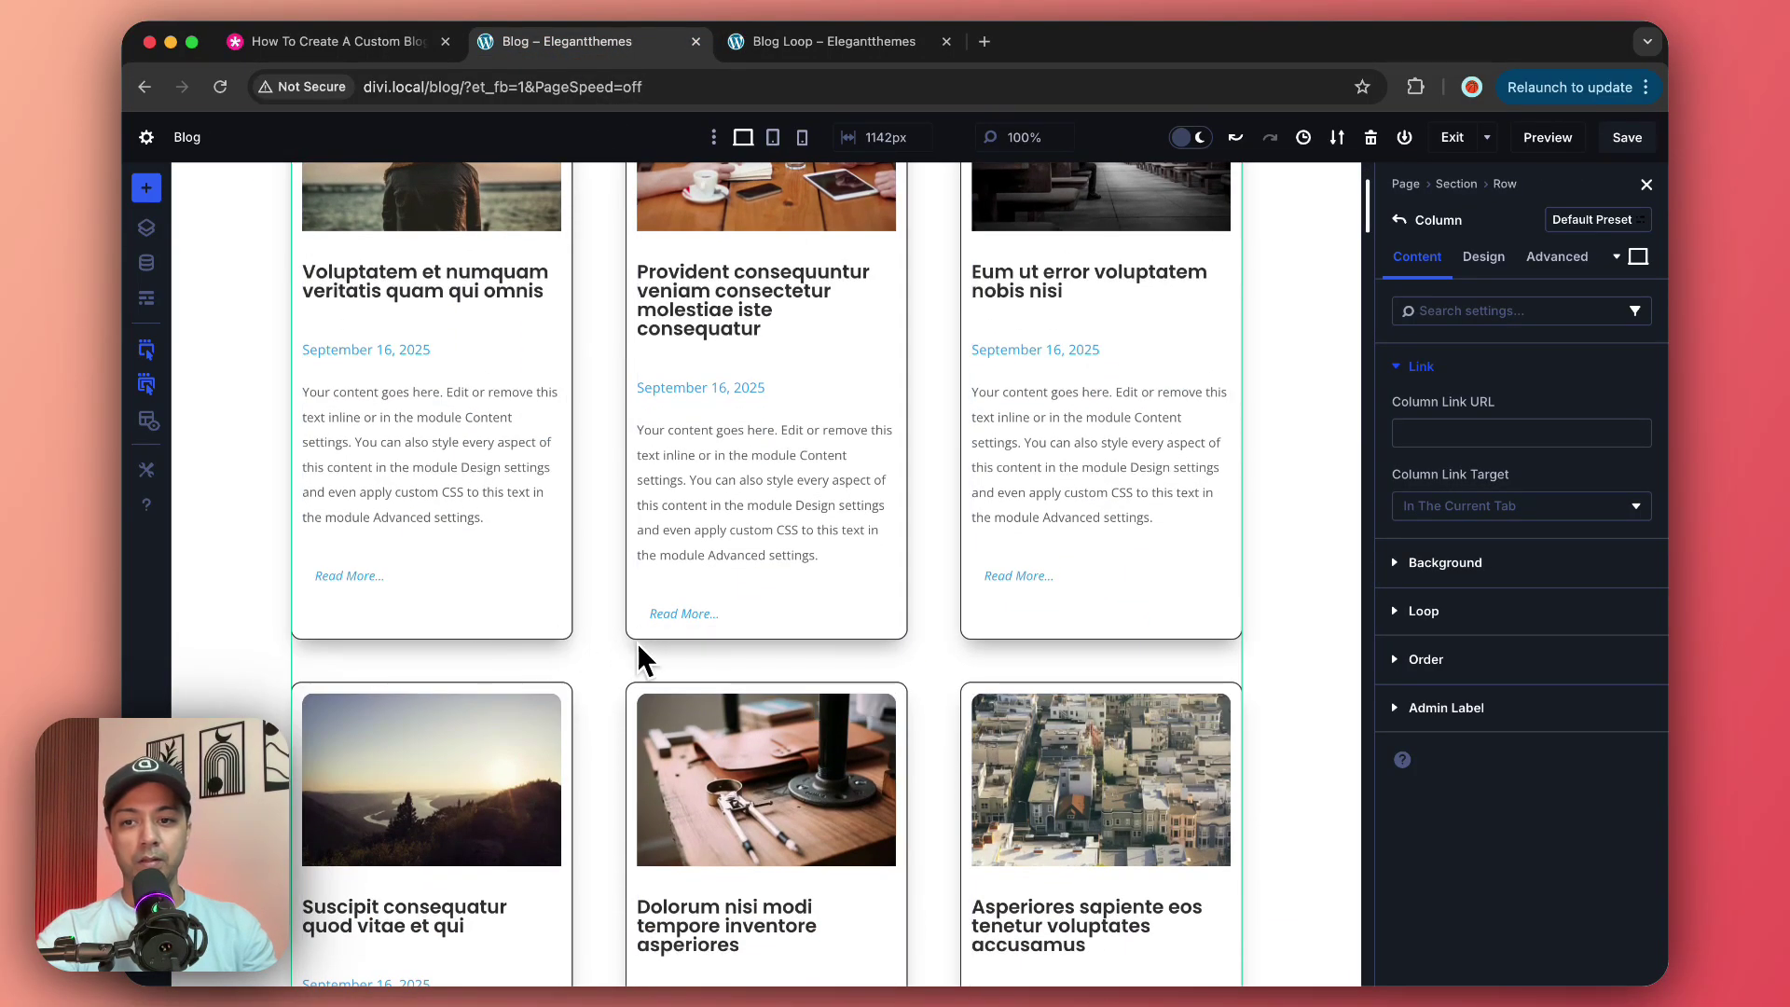
right_click(327, 576)
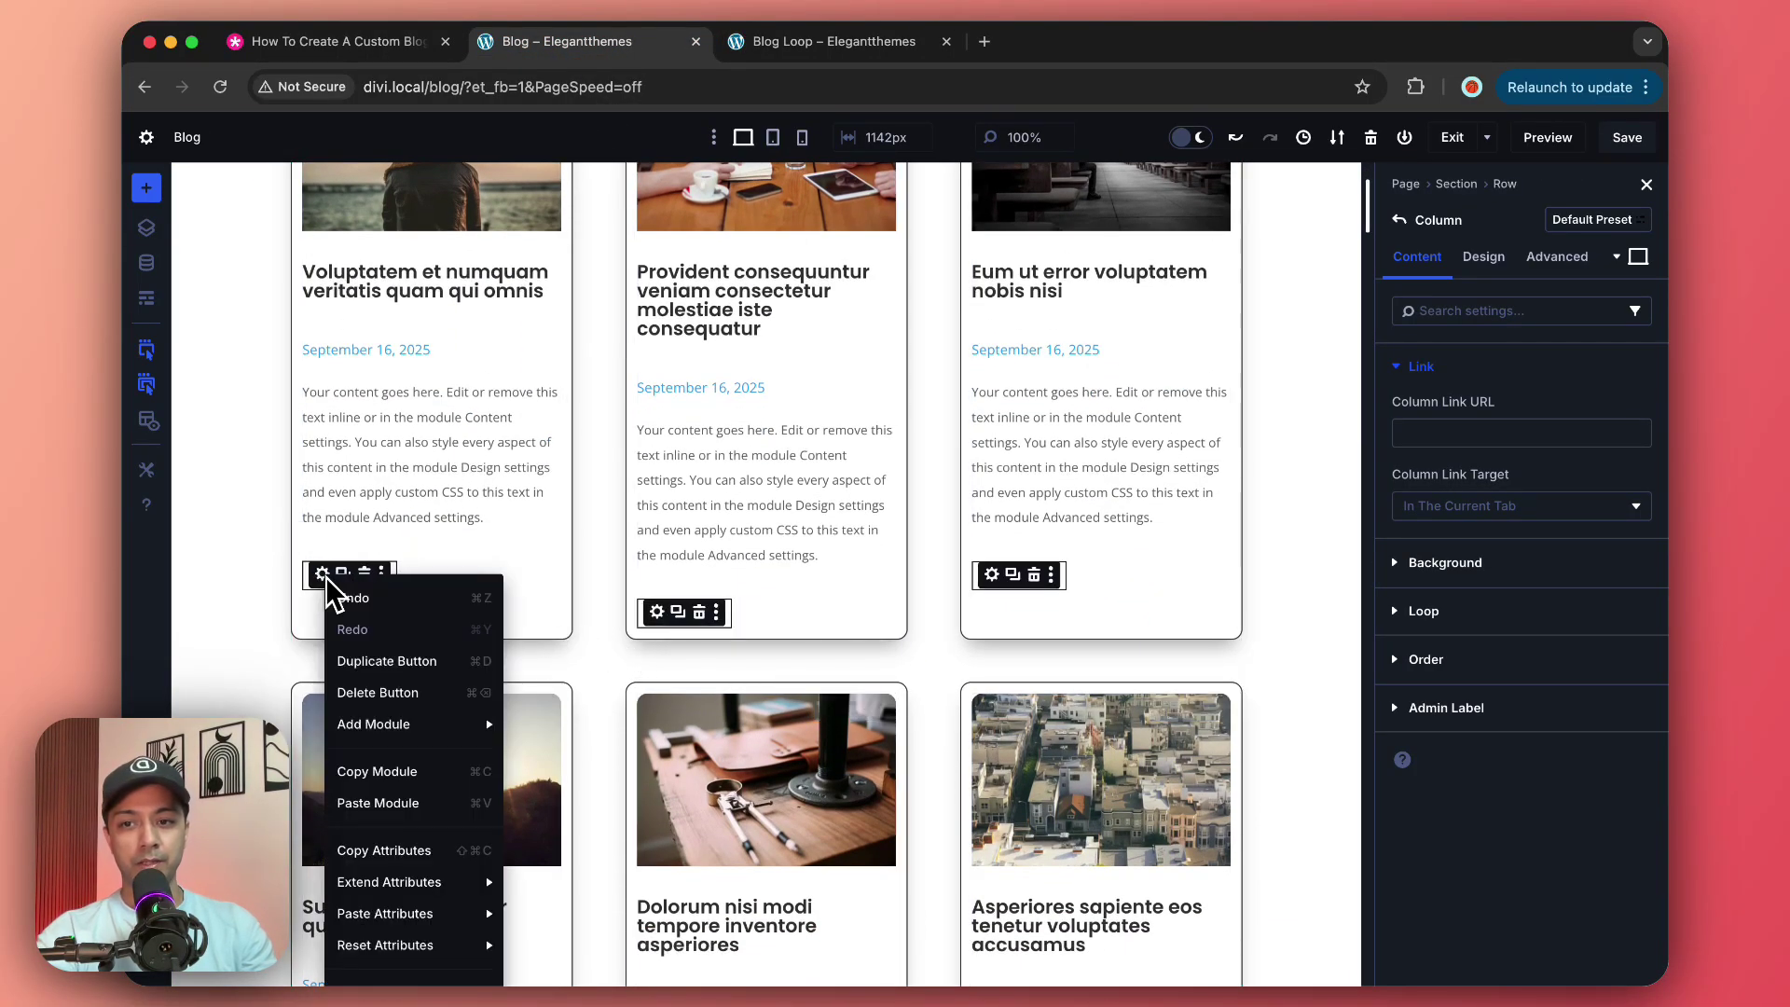
left_click(341, 848)
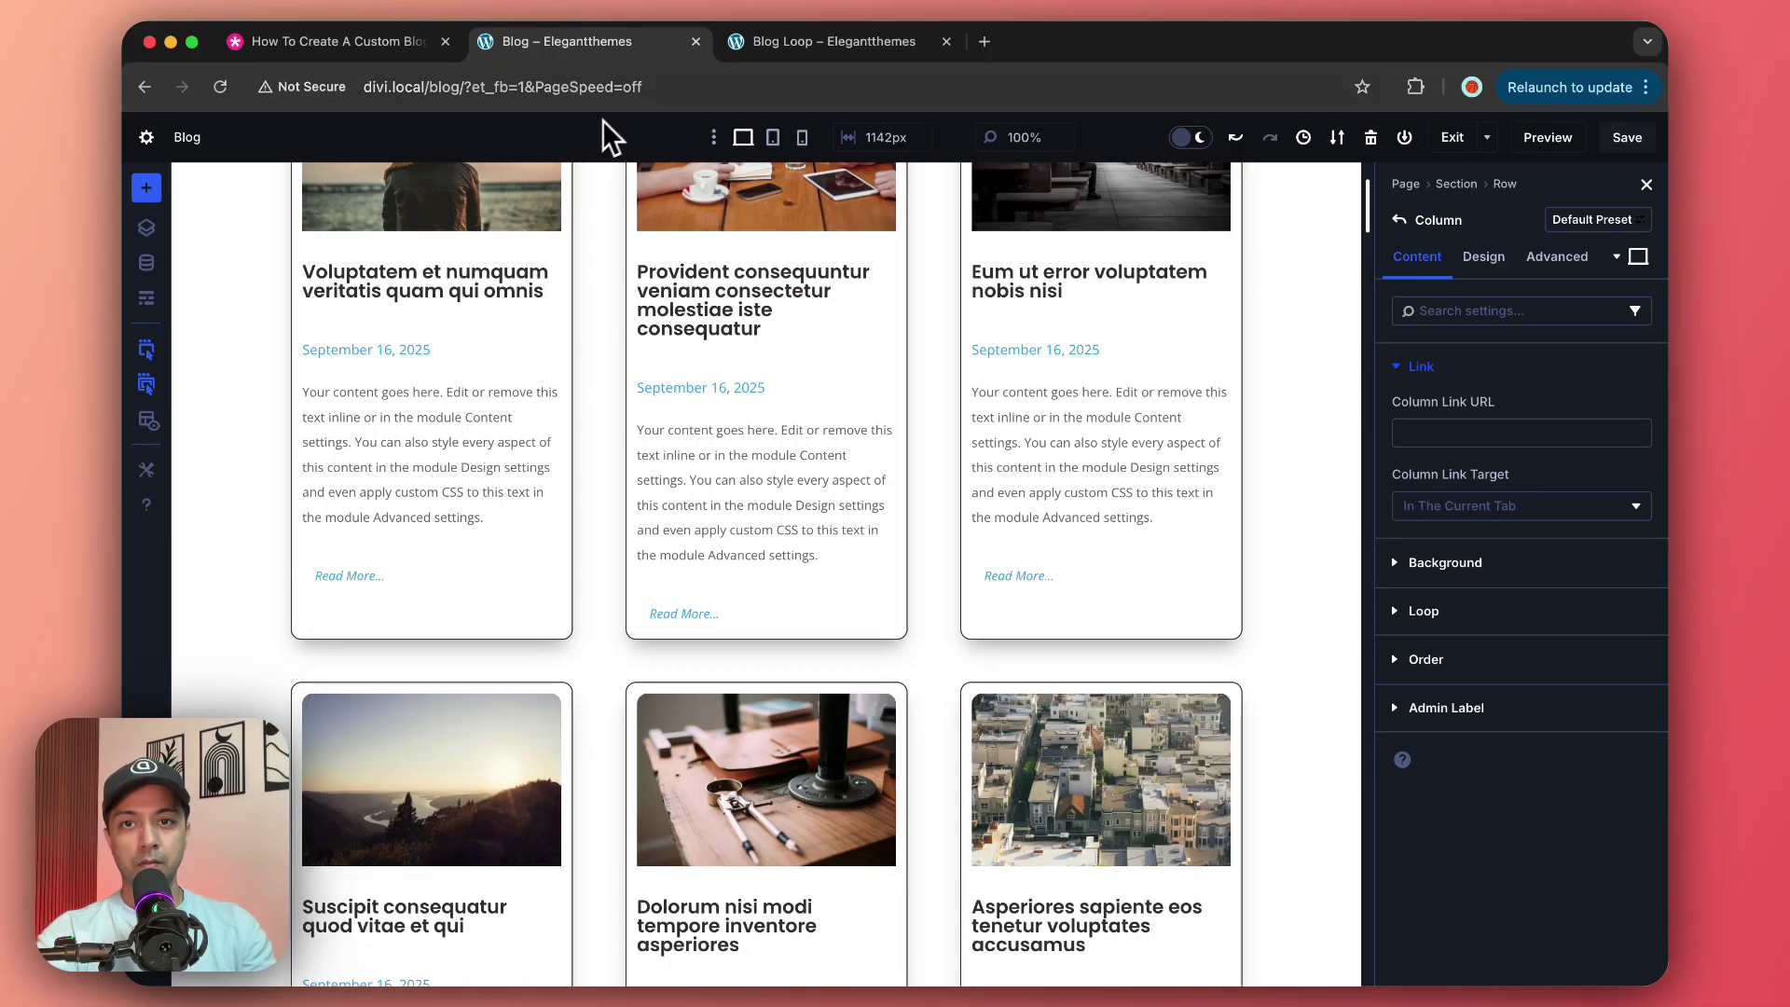
left_click(759, 45)
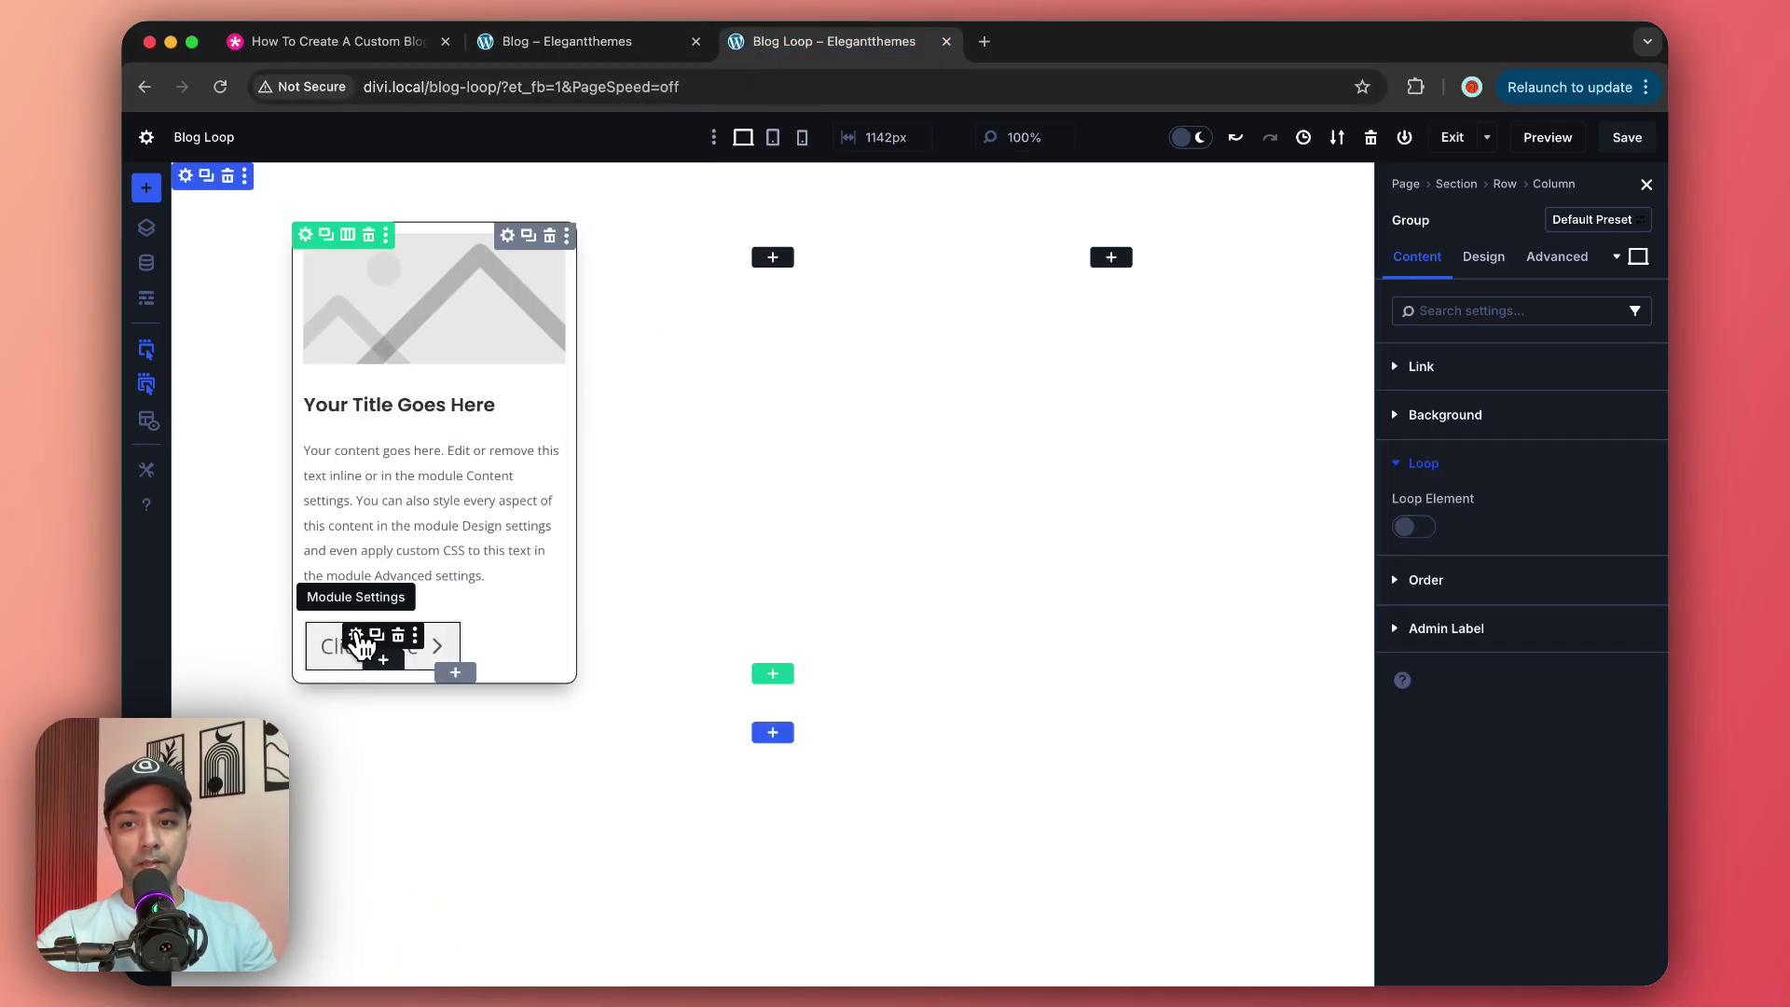
right_click(359, 644)
mouse_move(433, 428)
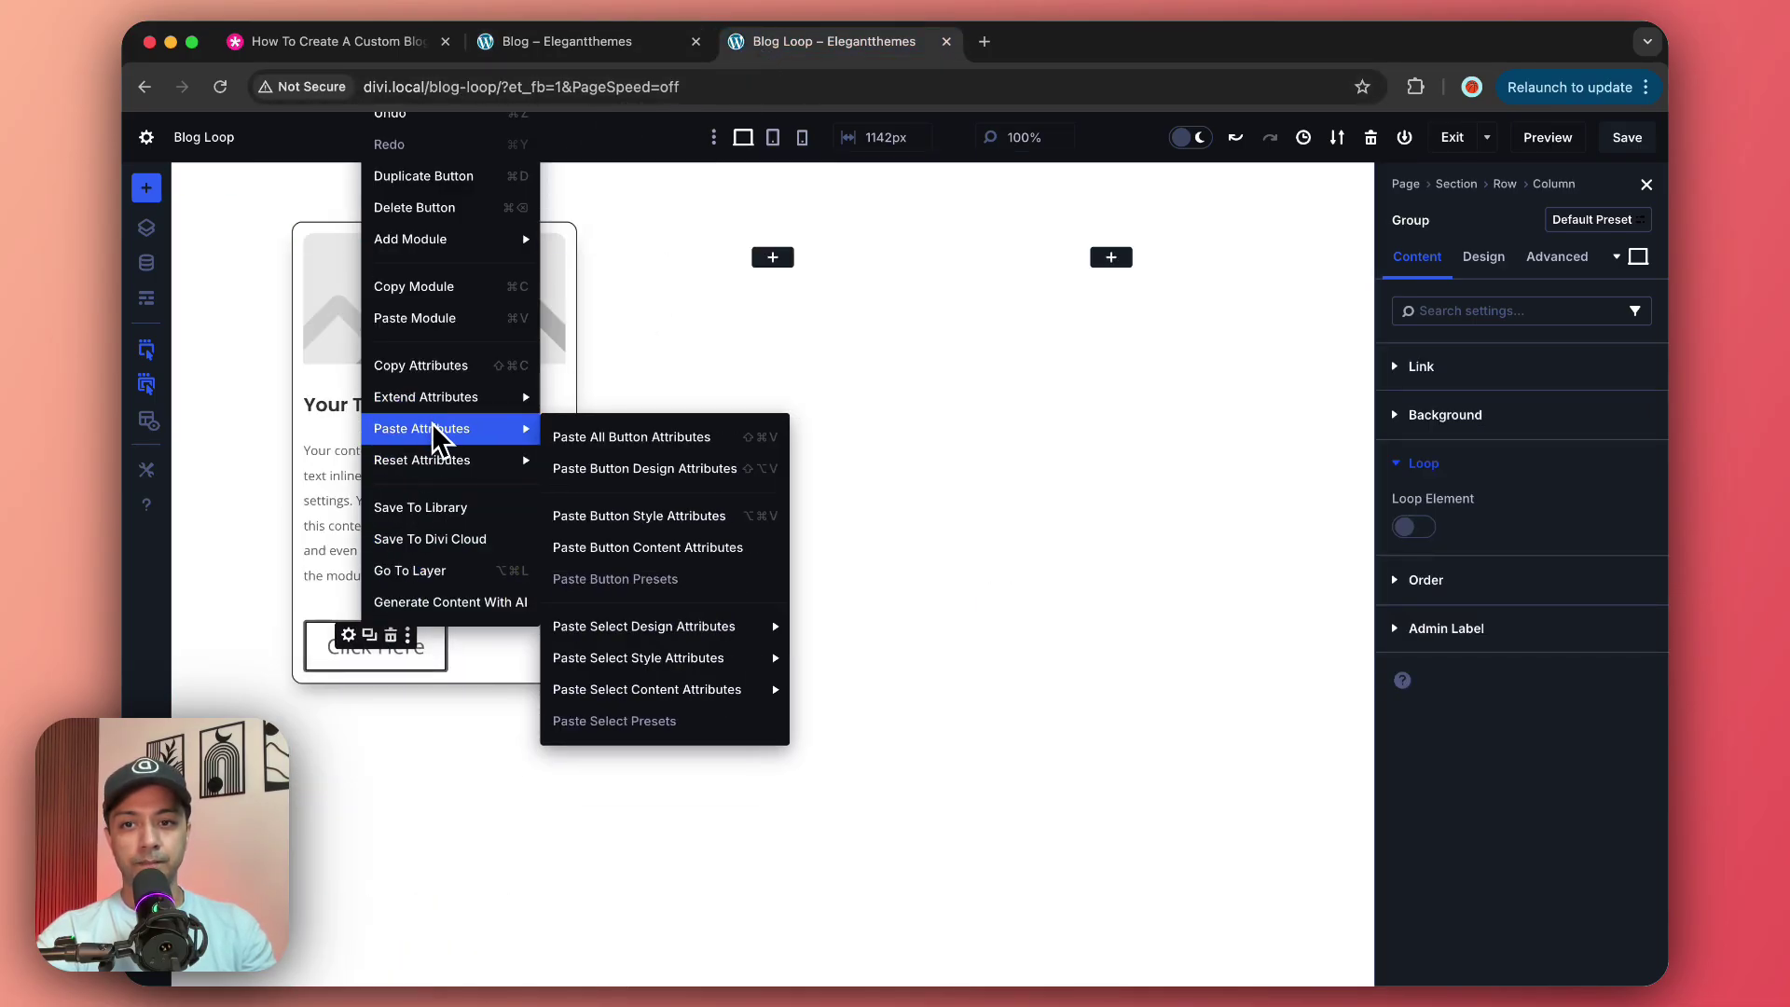
left_click(611, 468)
Step: Duplicate the card's title heading
left_click(359, 415)
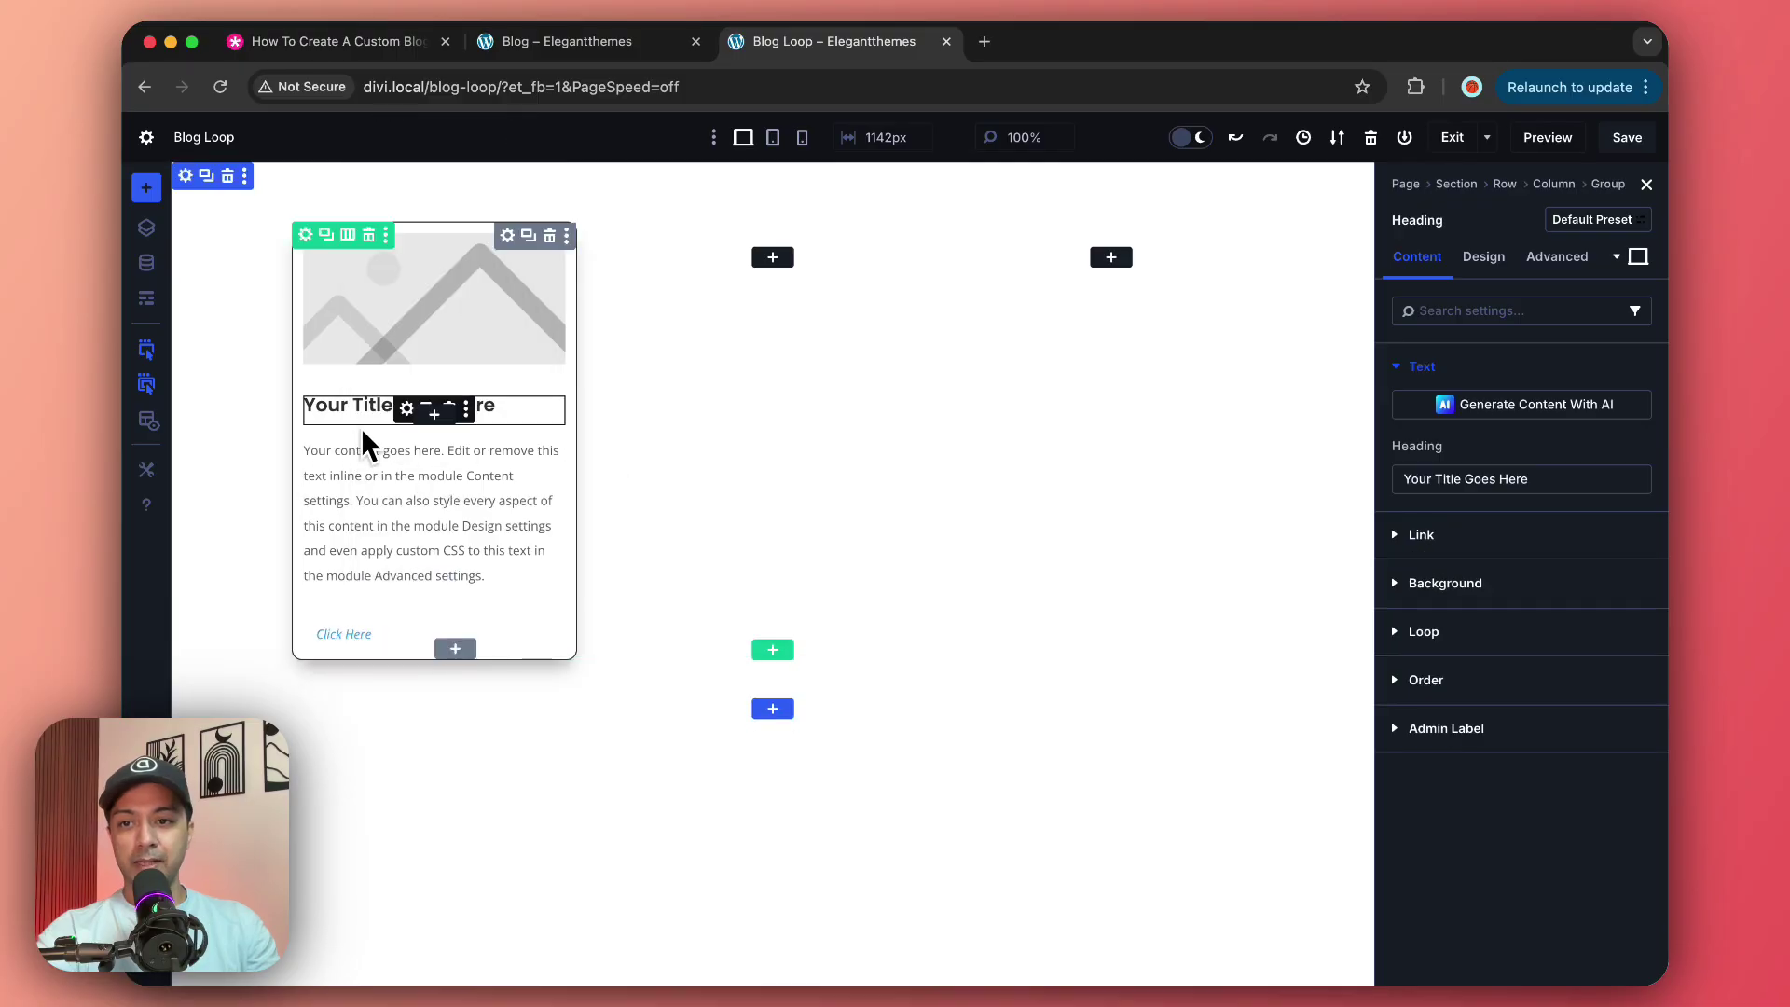
right_click(410, 414)
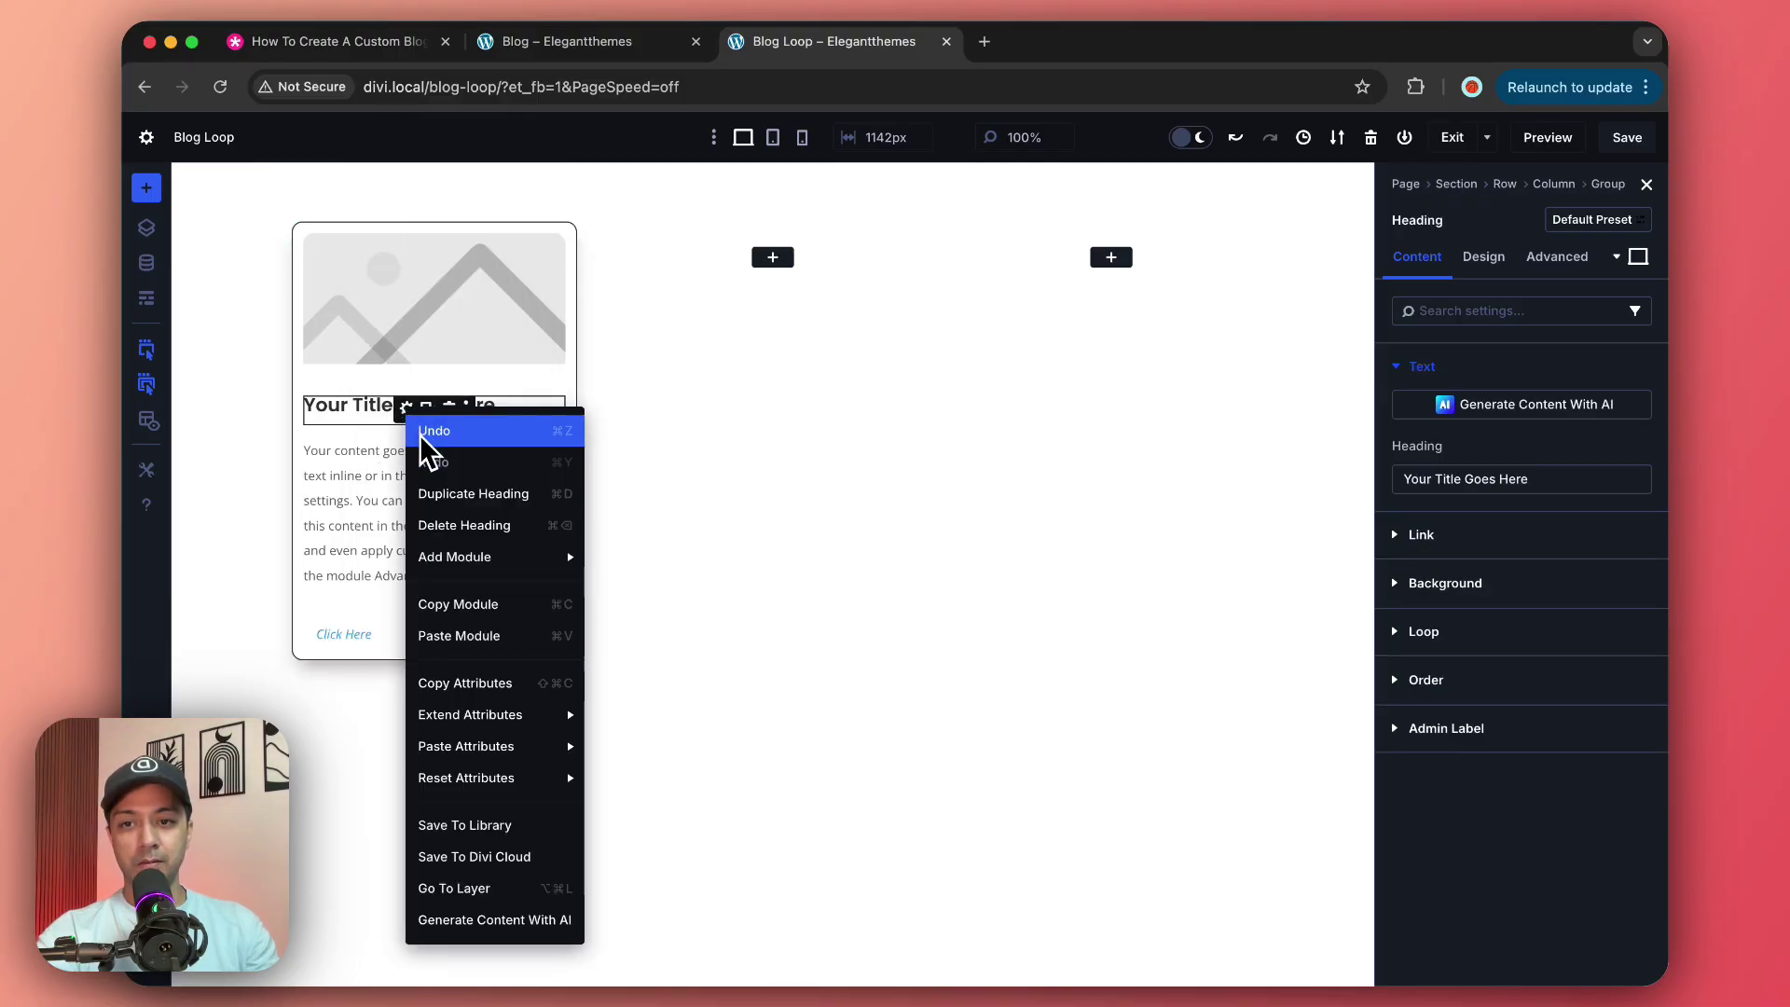
left_click(455, 504)
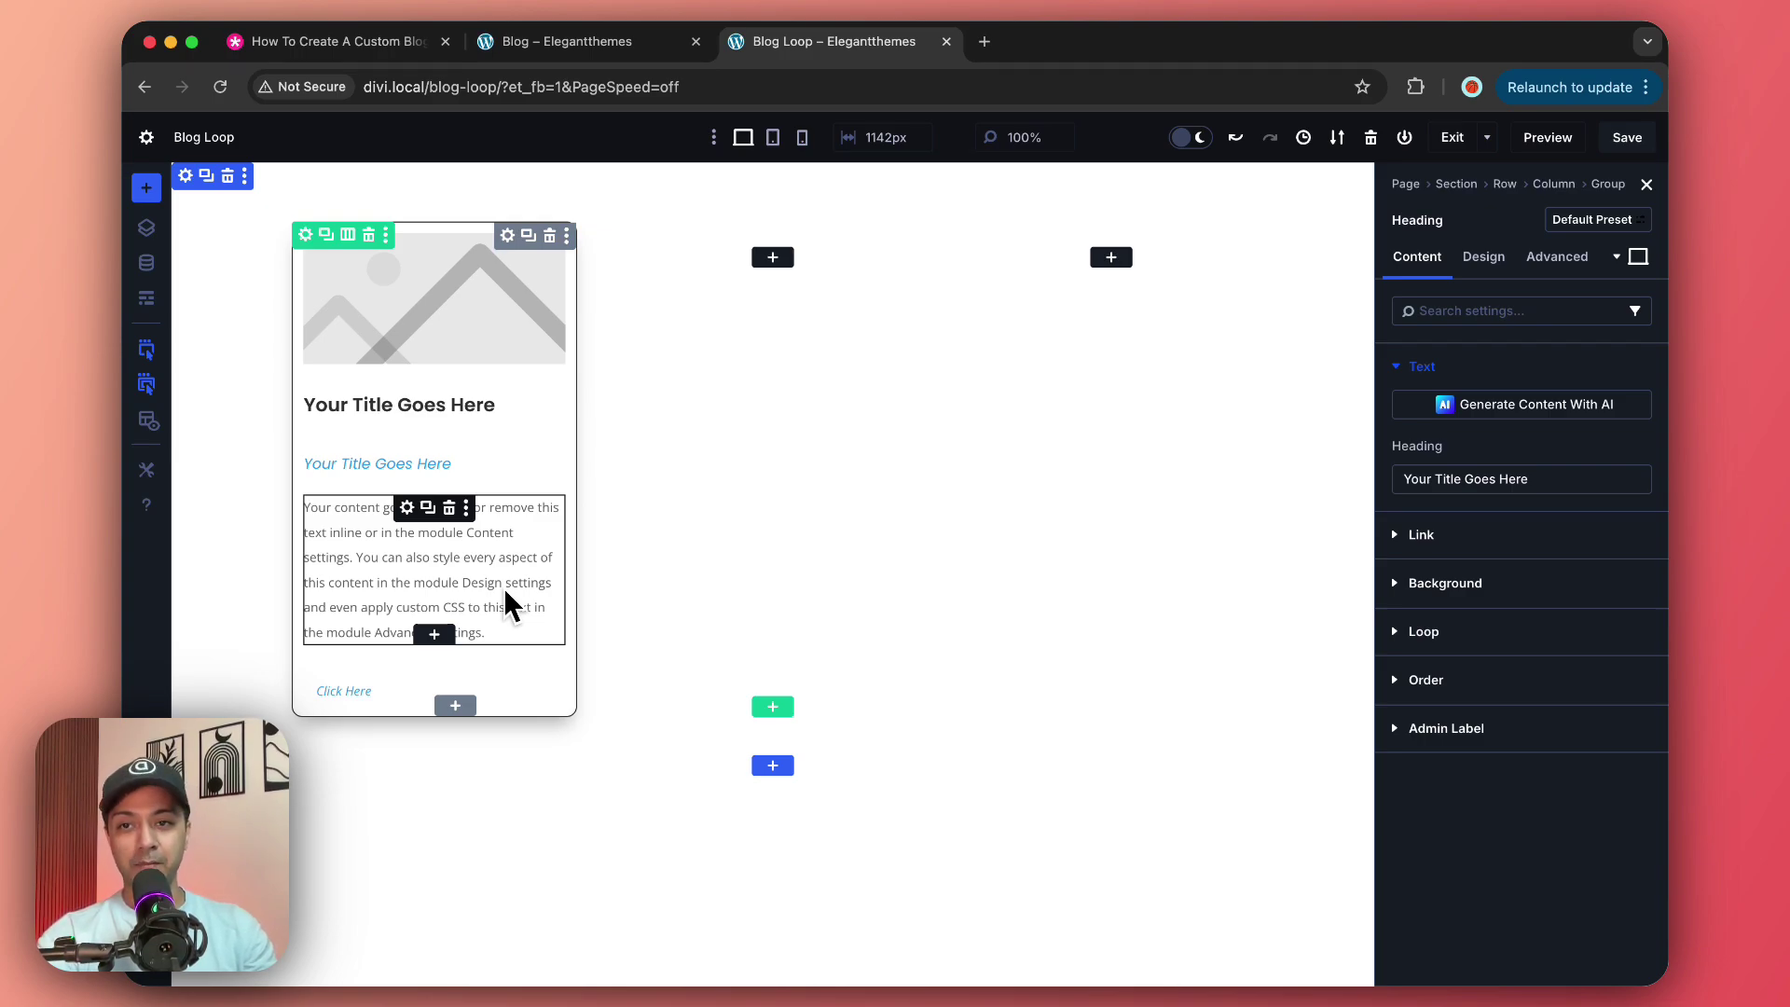
Step: Switch on Loop Element (Post Type: Posts) in the first column's settings so the card repeats per post
left_click(305, 235)
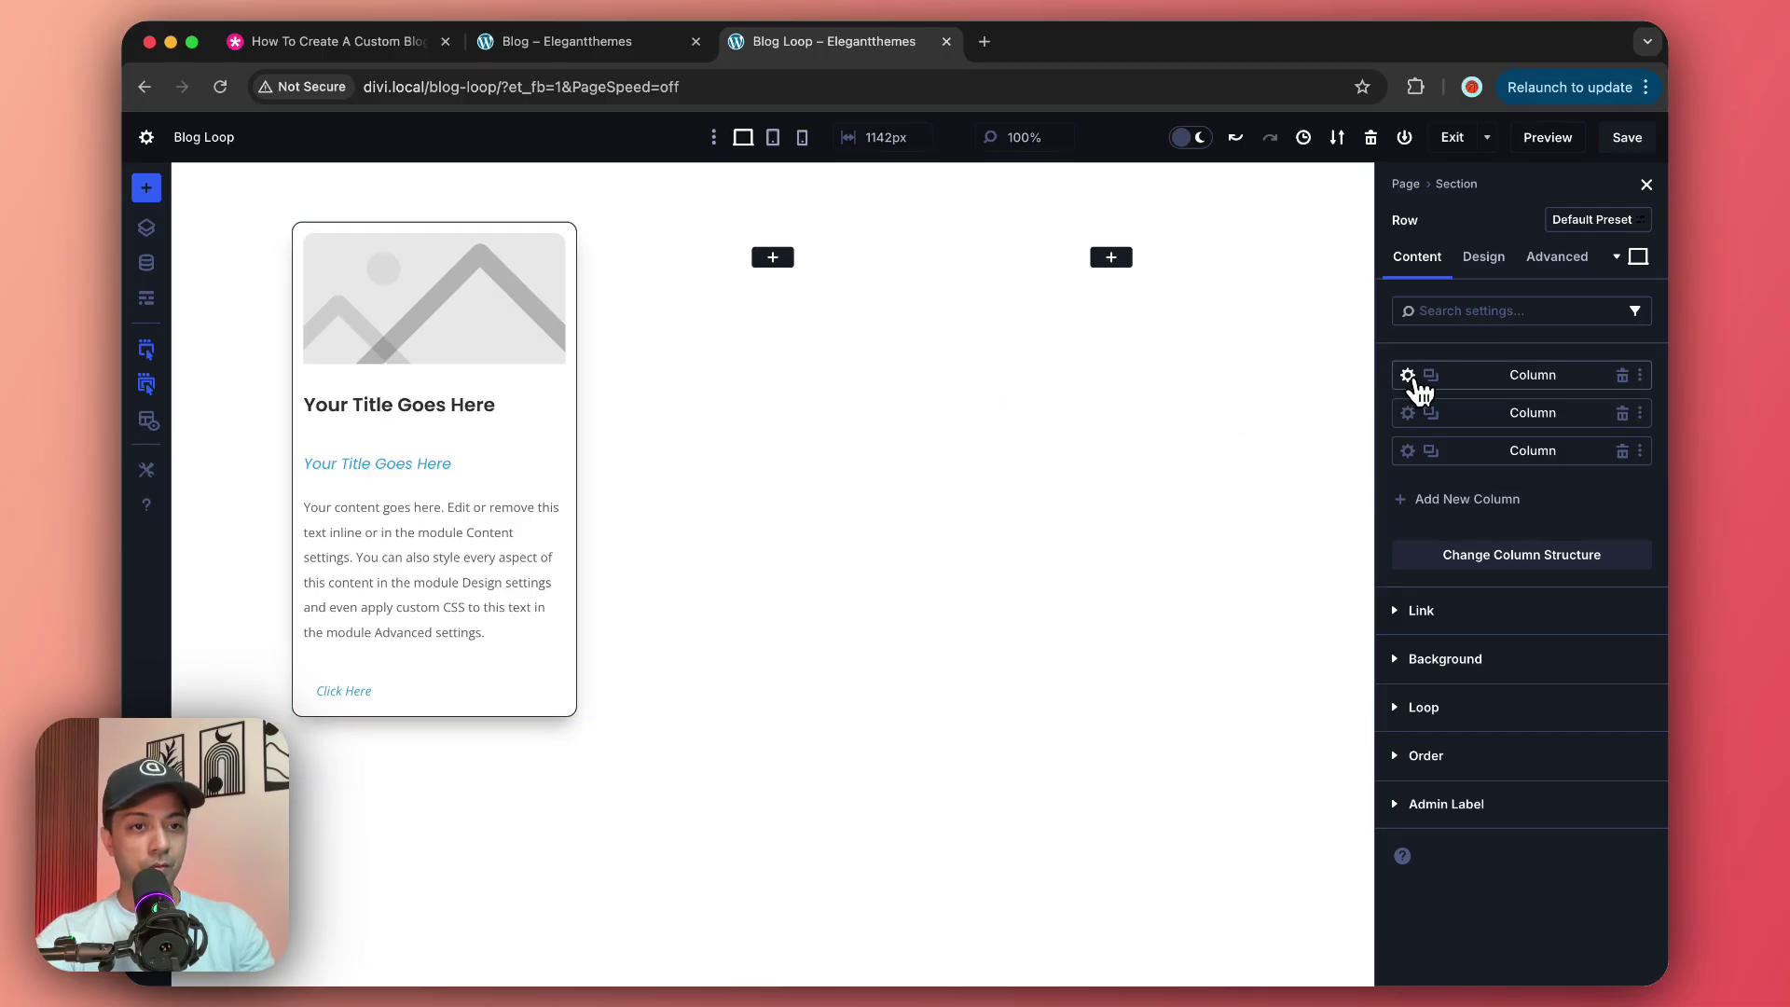
left_click(1408, 376)
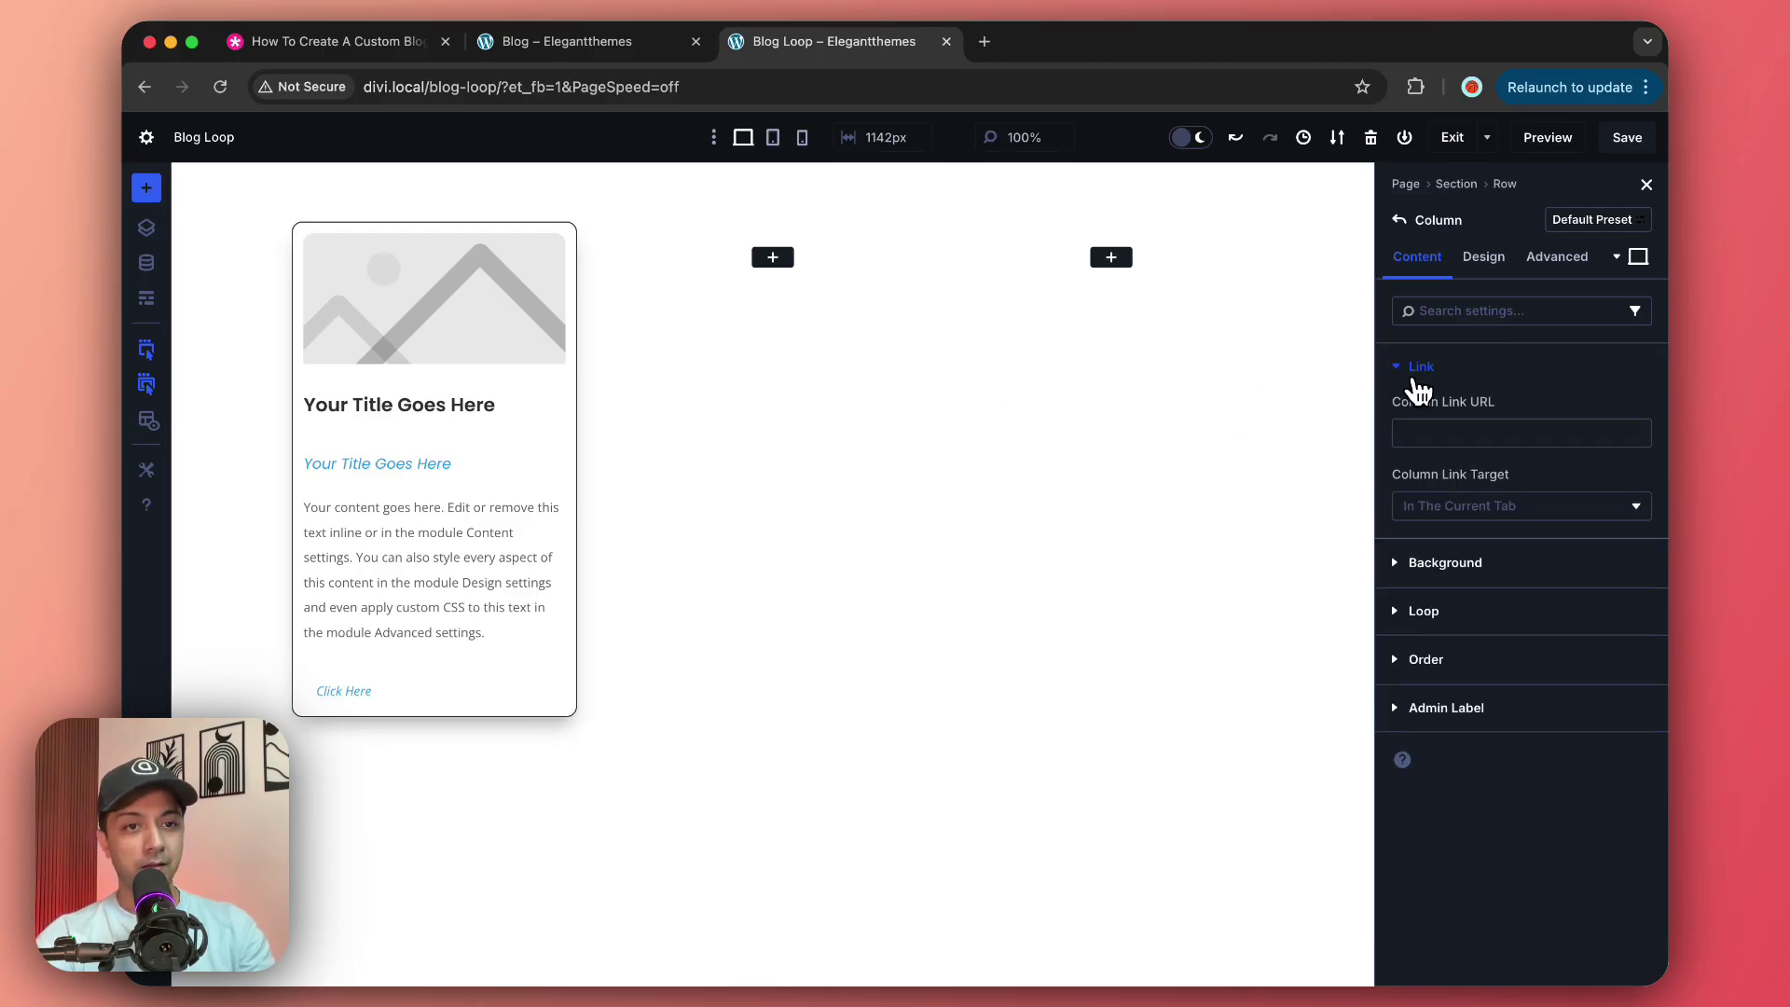
left_click(1403, 615)
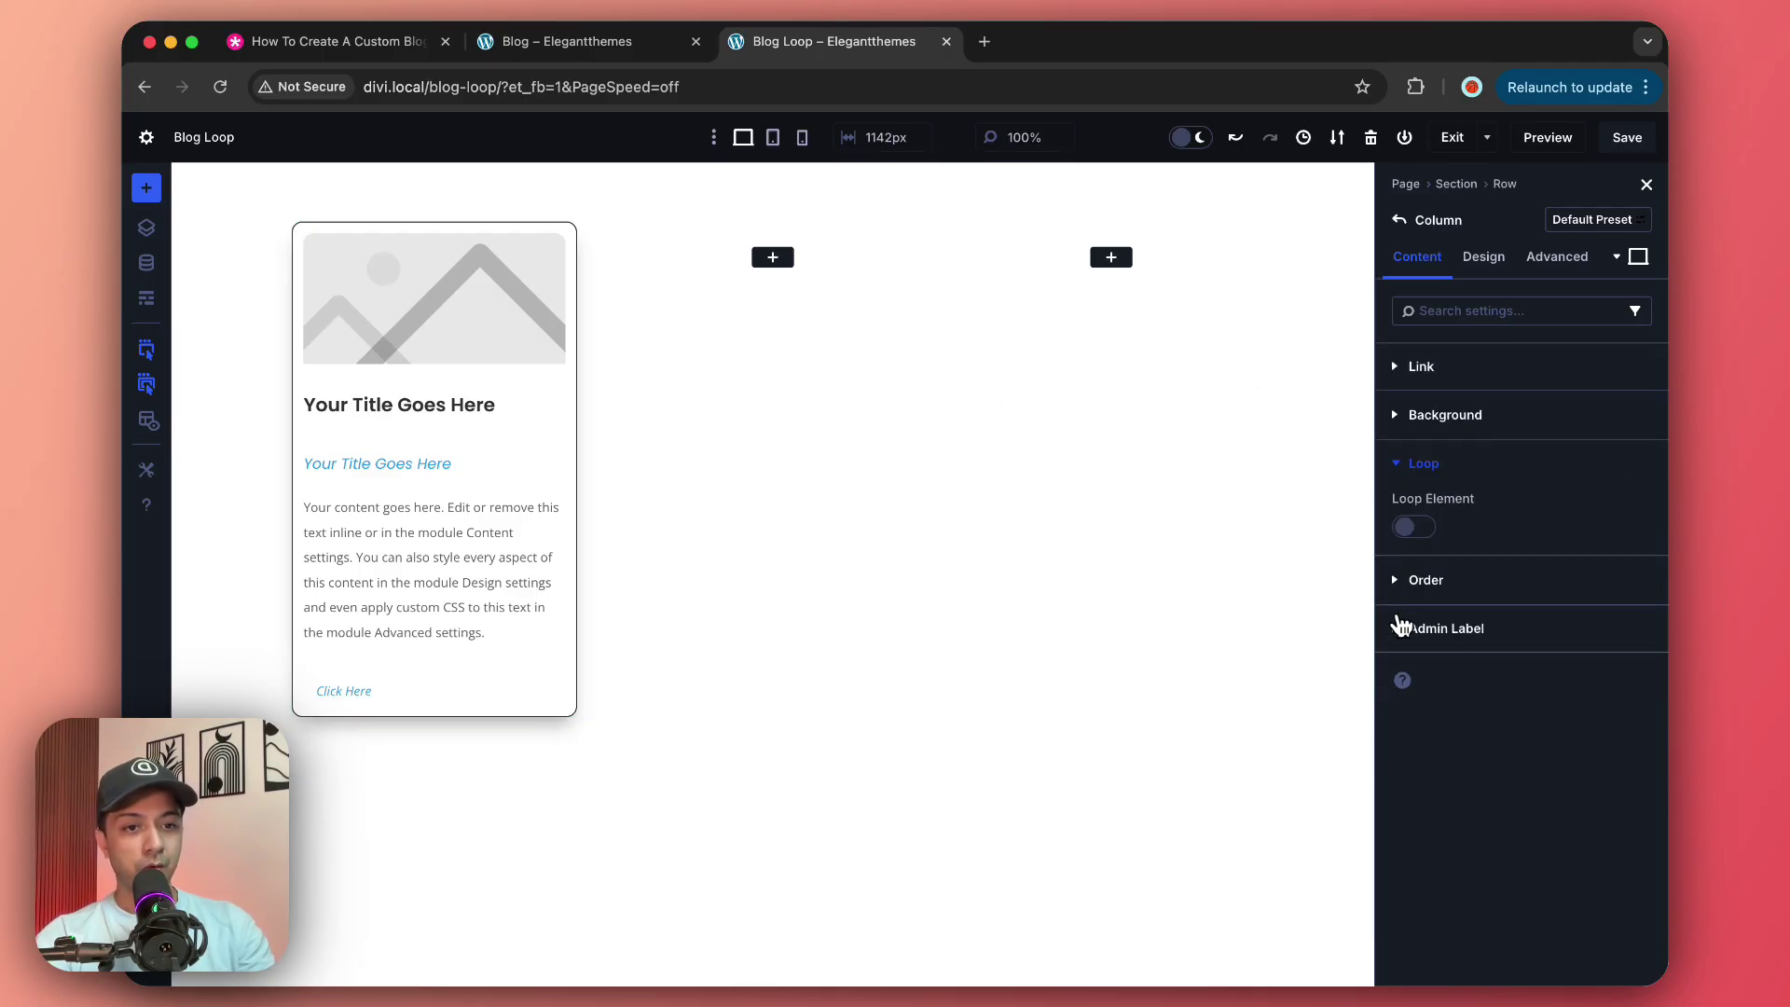
left_click(1426, 531)
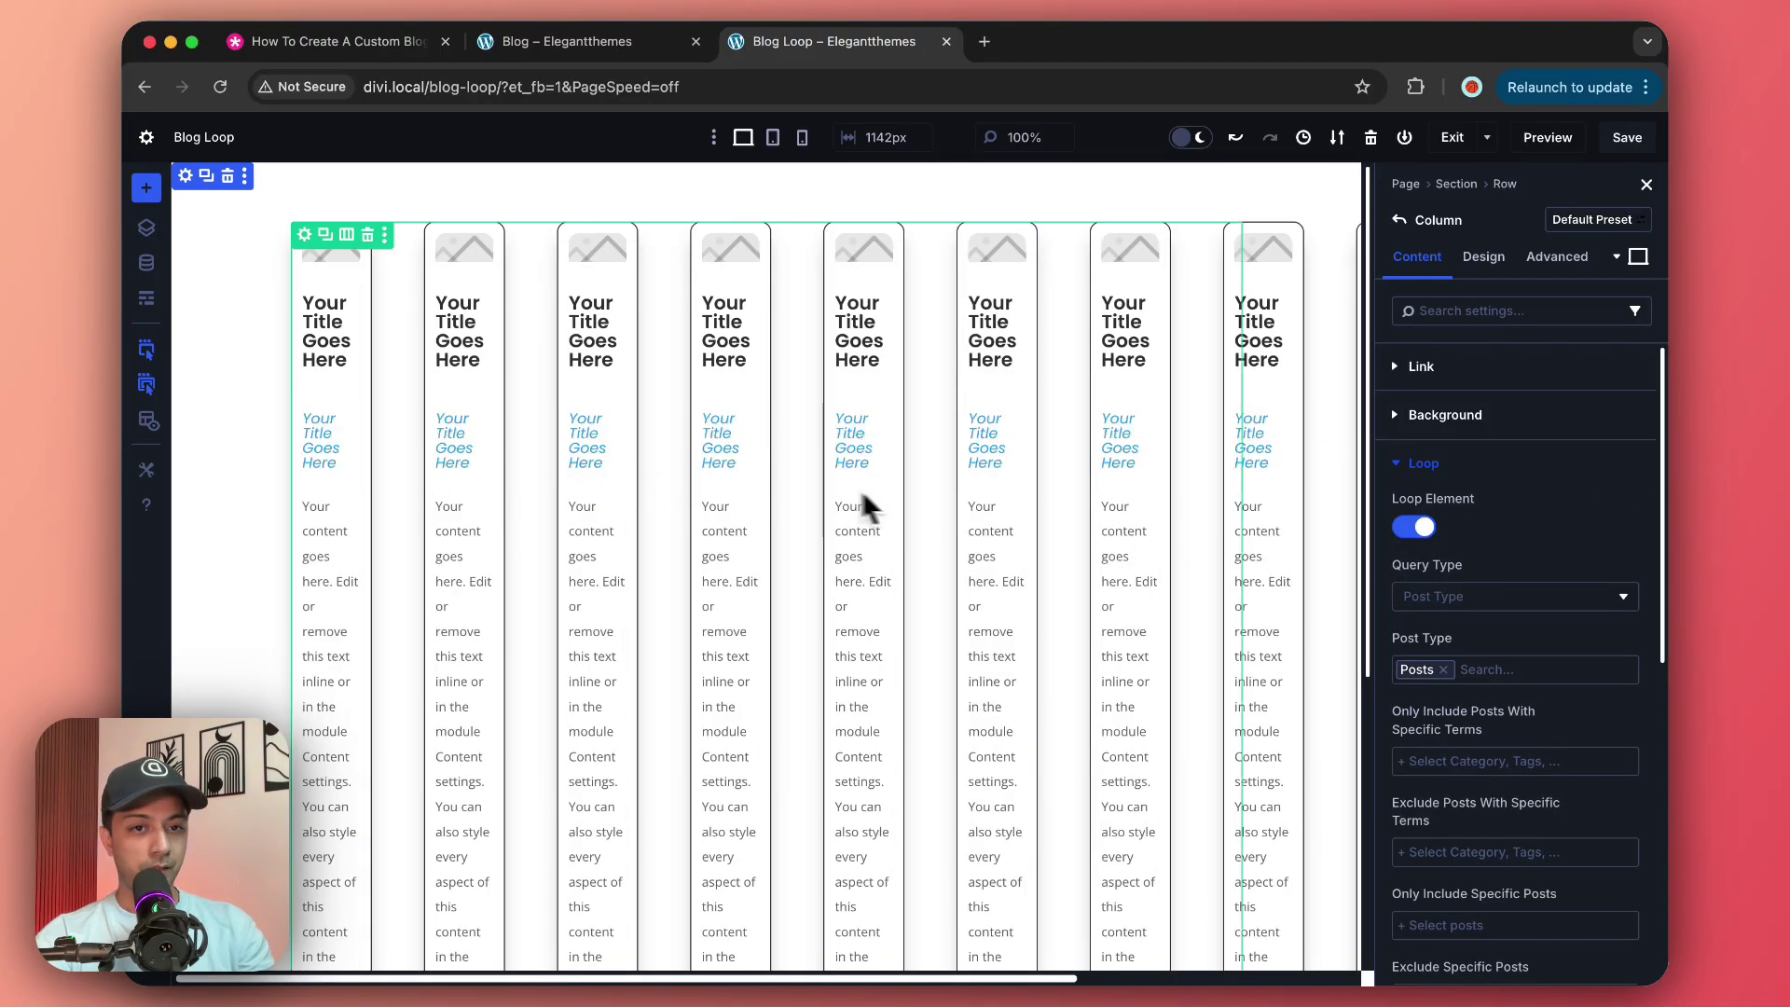
left_click(1230, 512)
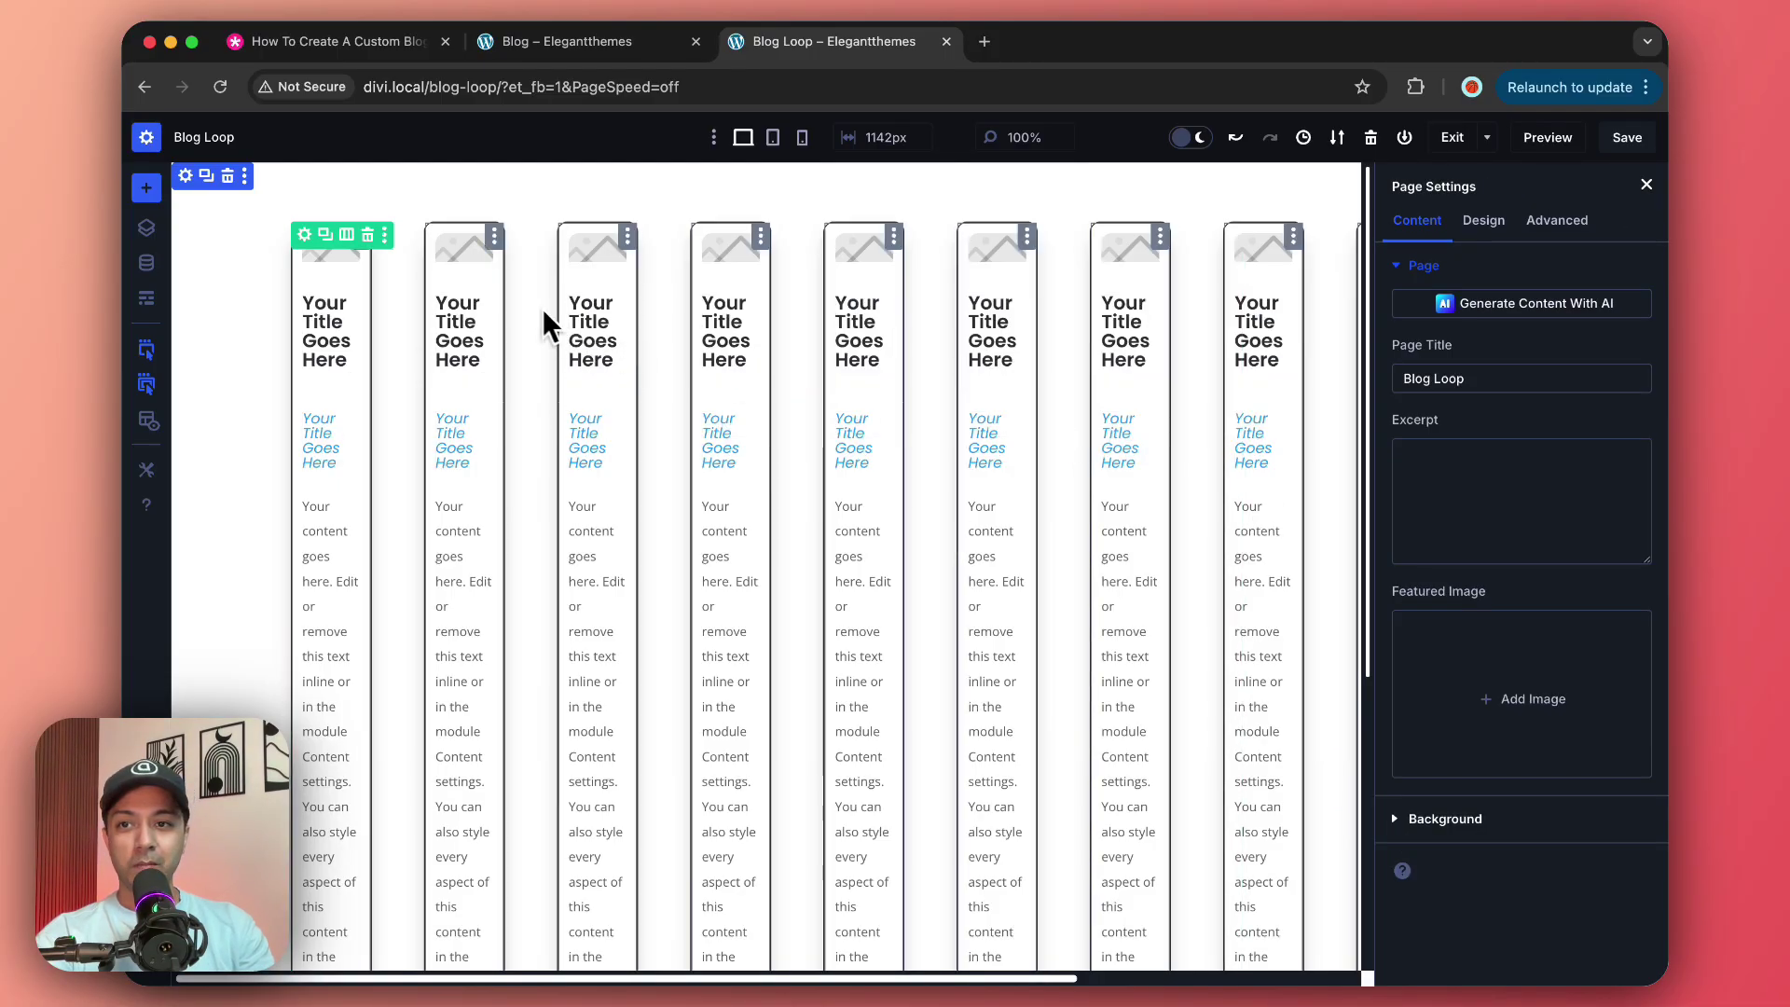
Step: Set the row's Layout Wrapping to Wrap in its Design settings
left_click(304, 236)
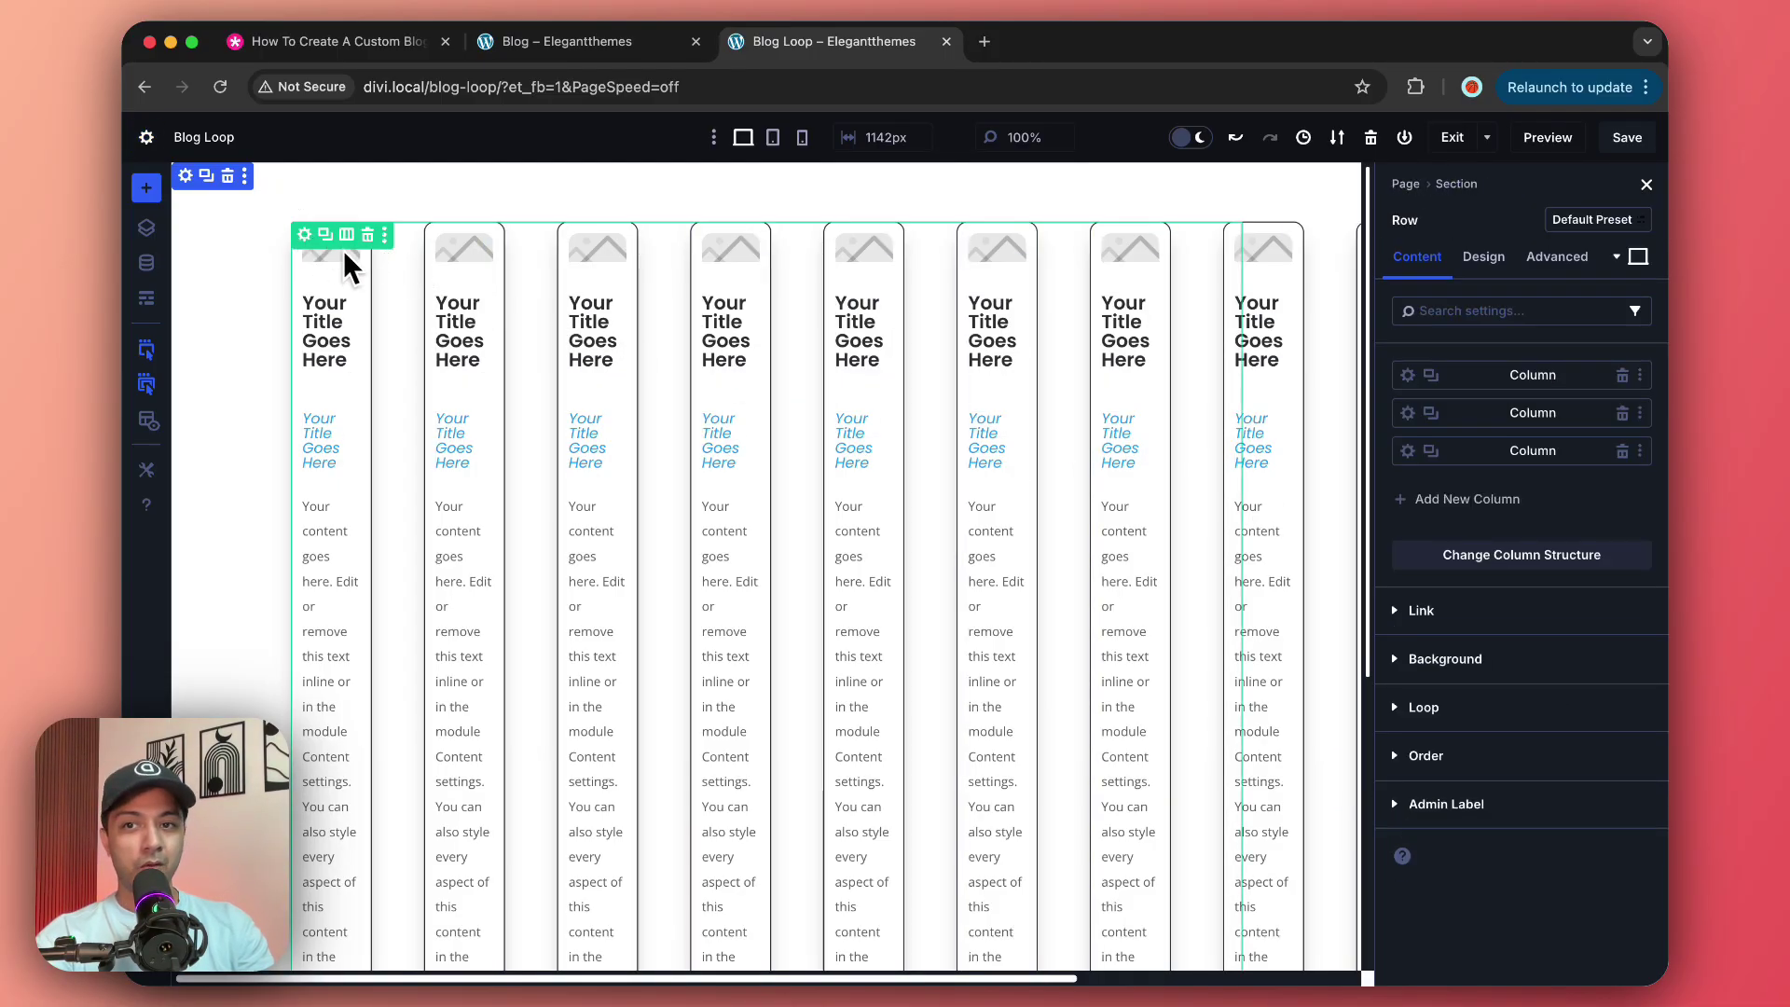
left_click(1483, 261)
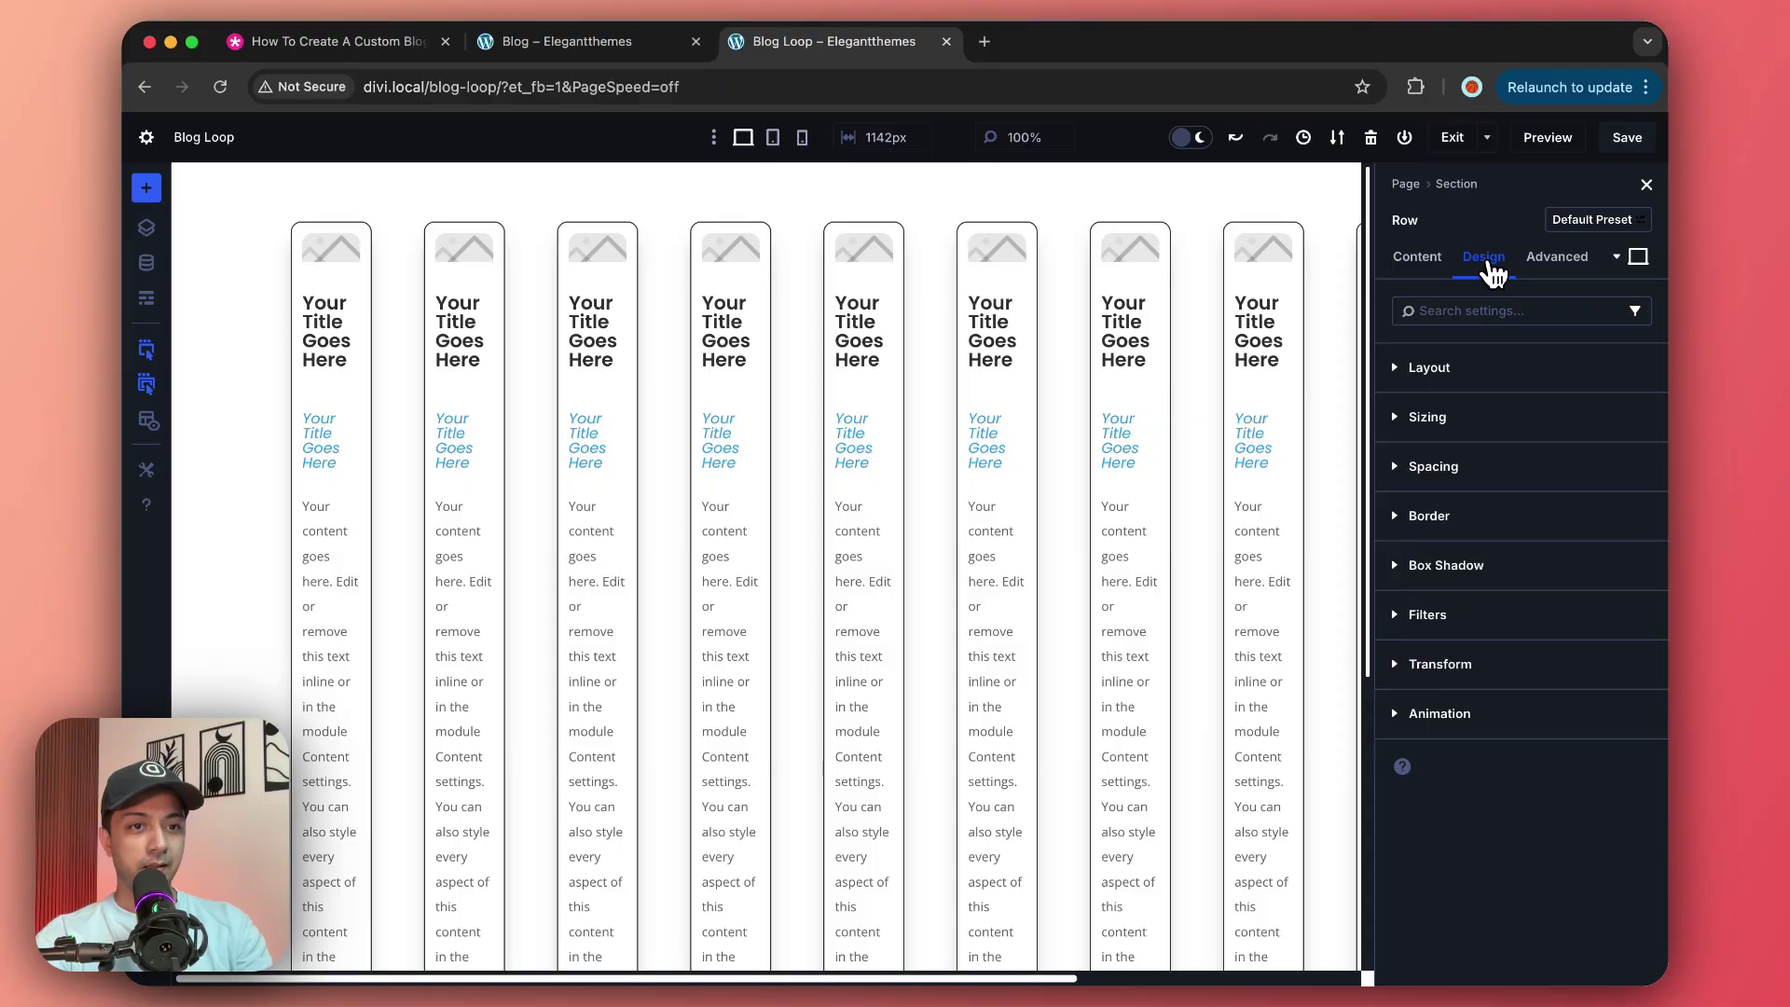
left_click(1430, 369)
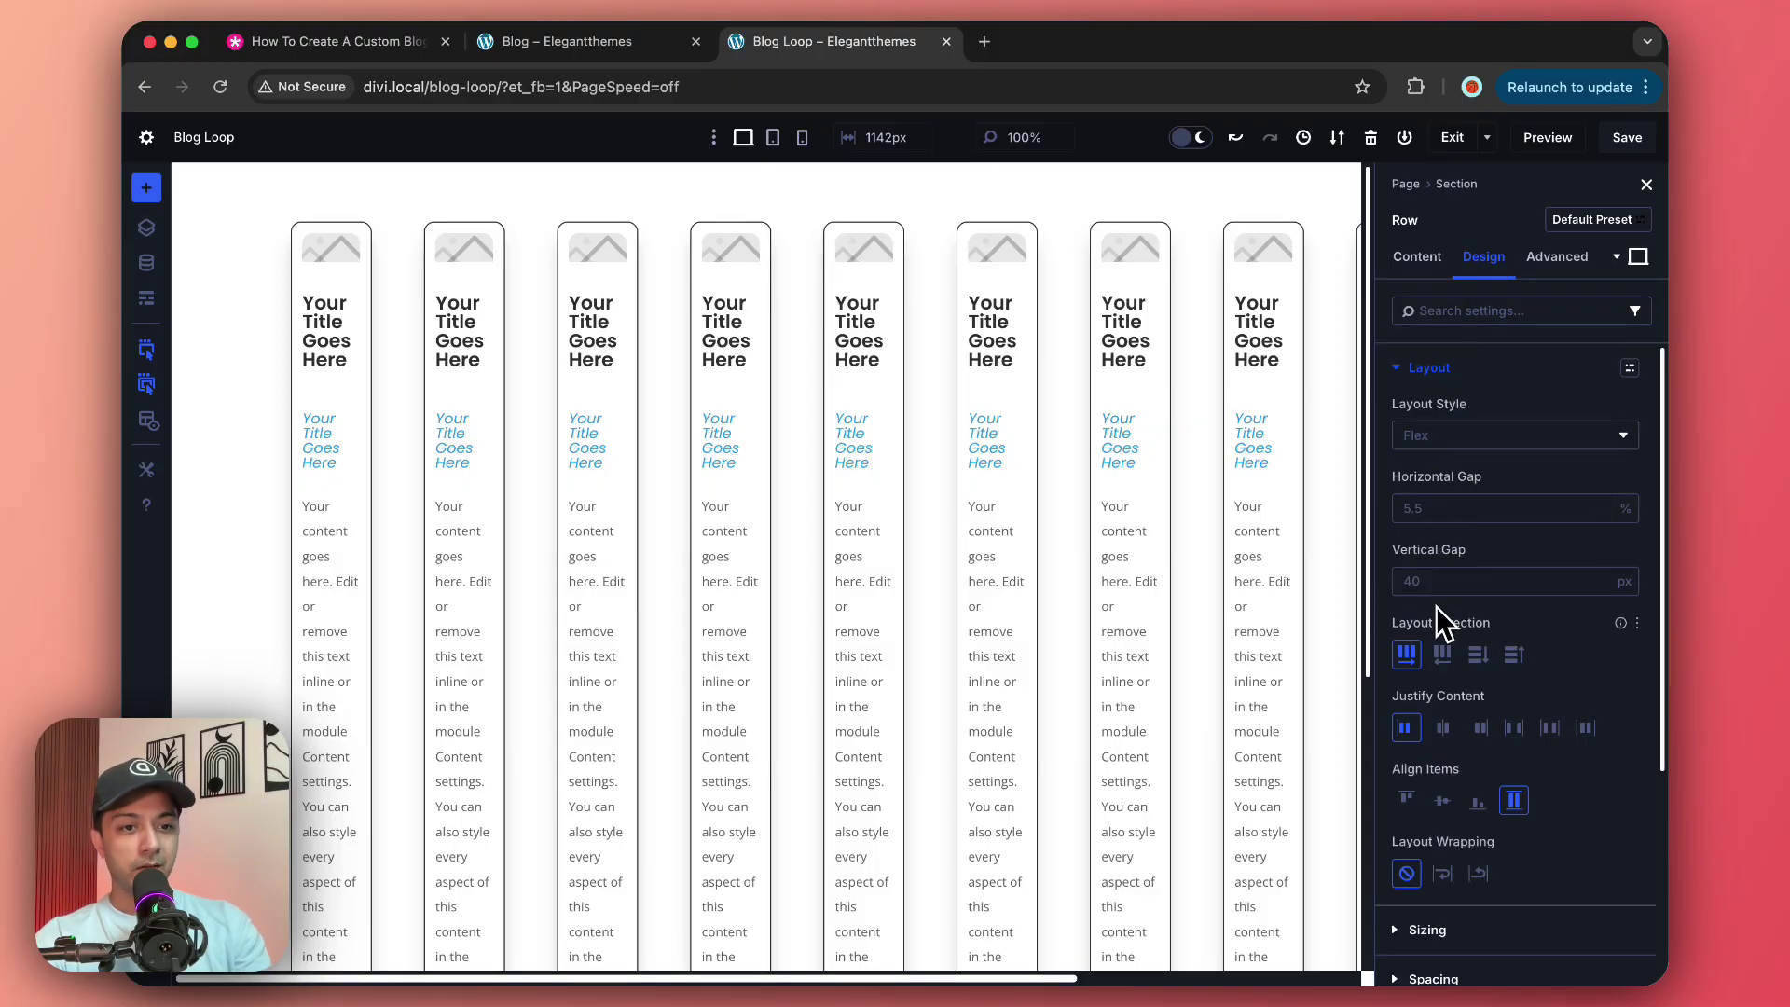
left_click(1442, 875)
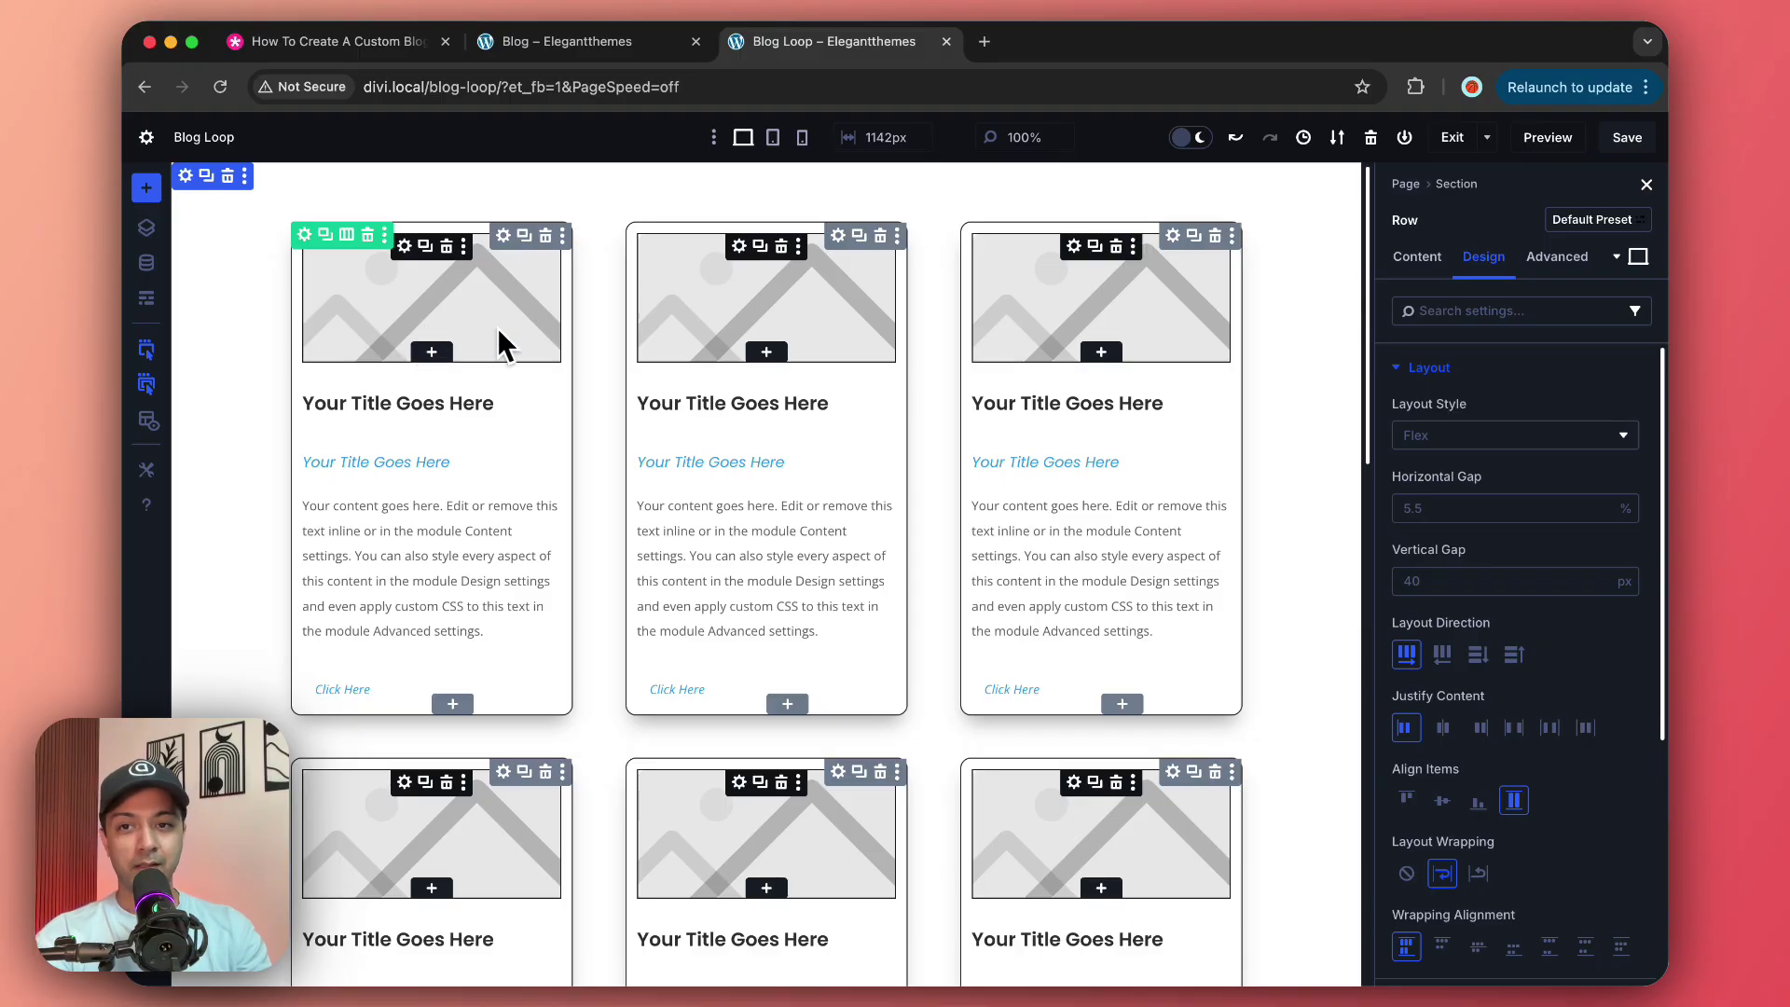
Step: Set the card image's dynamic content to Loop Featured Image
left_click(405, 247)
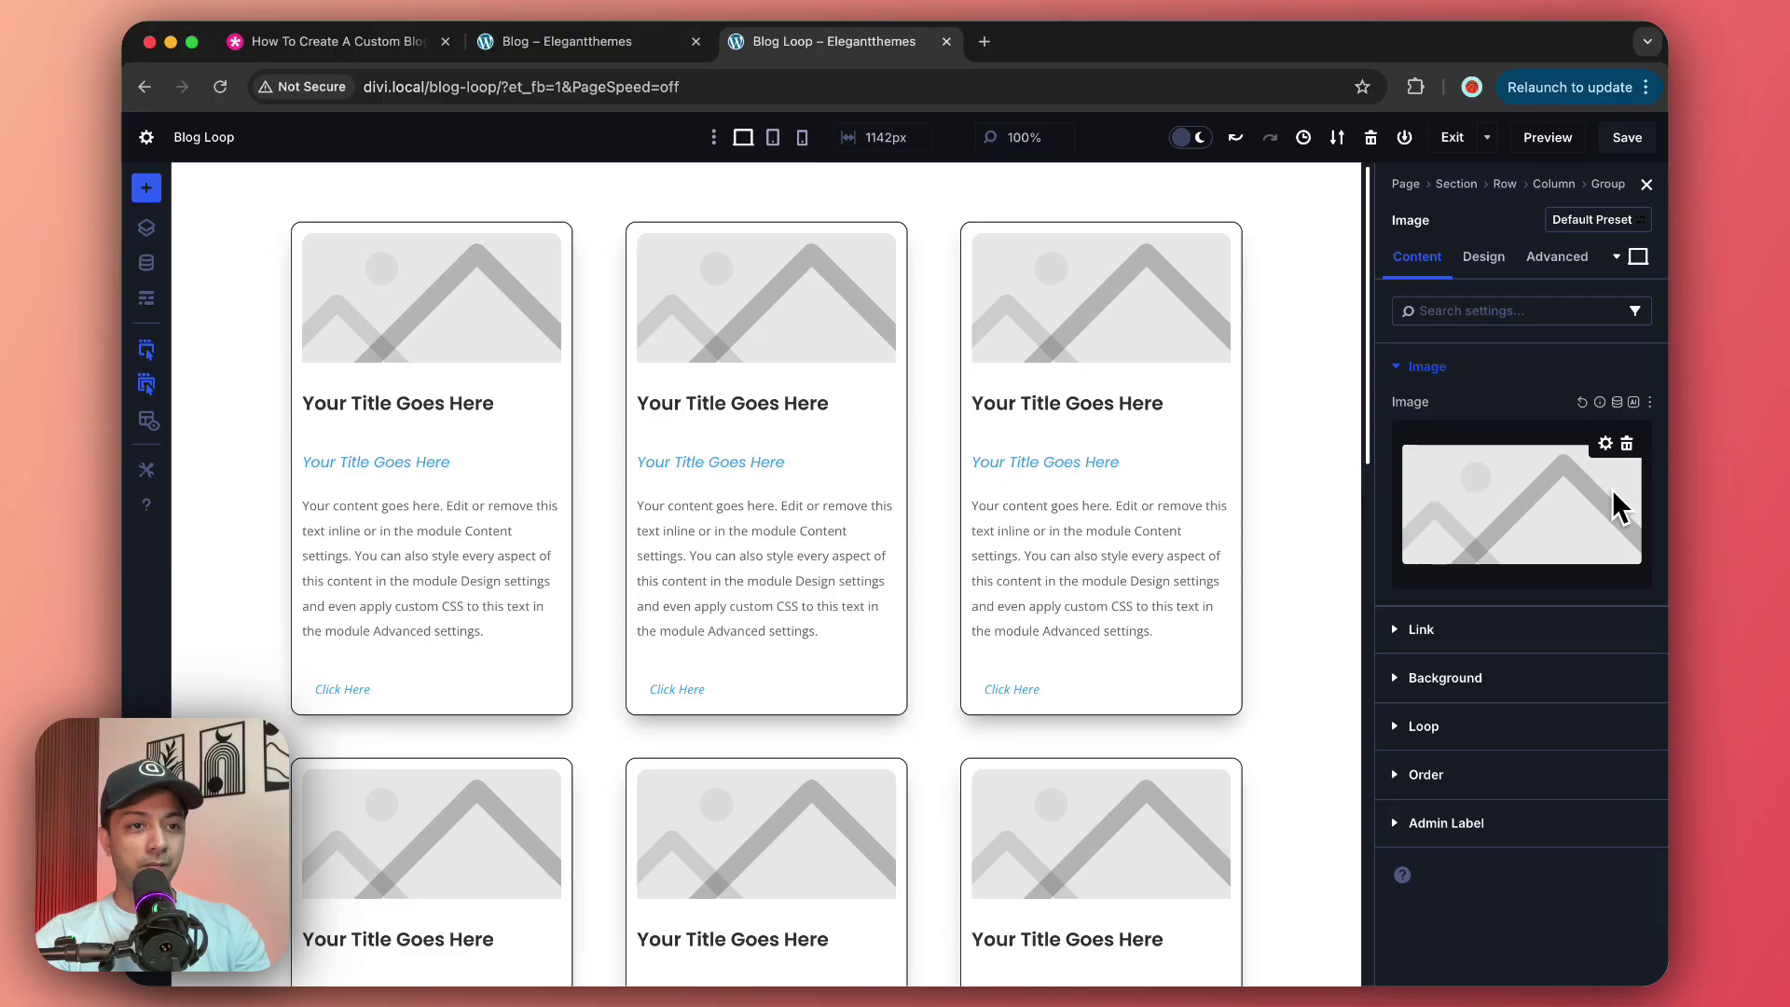
left_click(1617, 403)
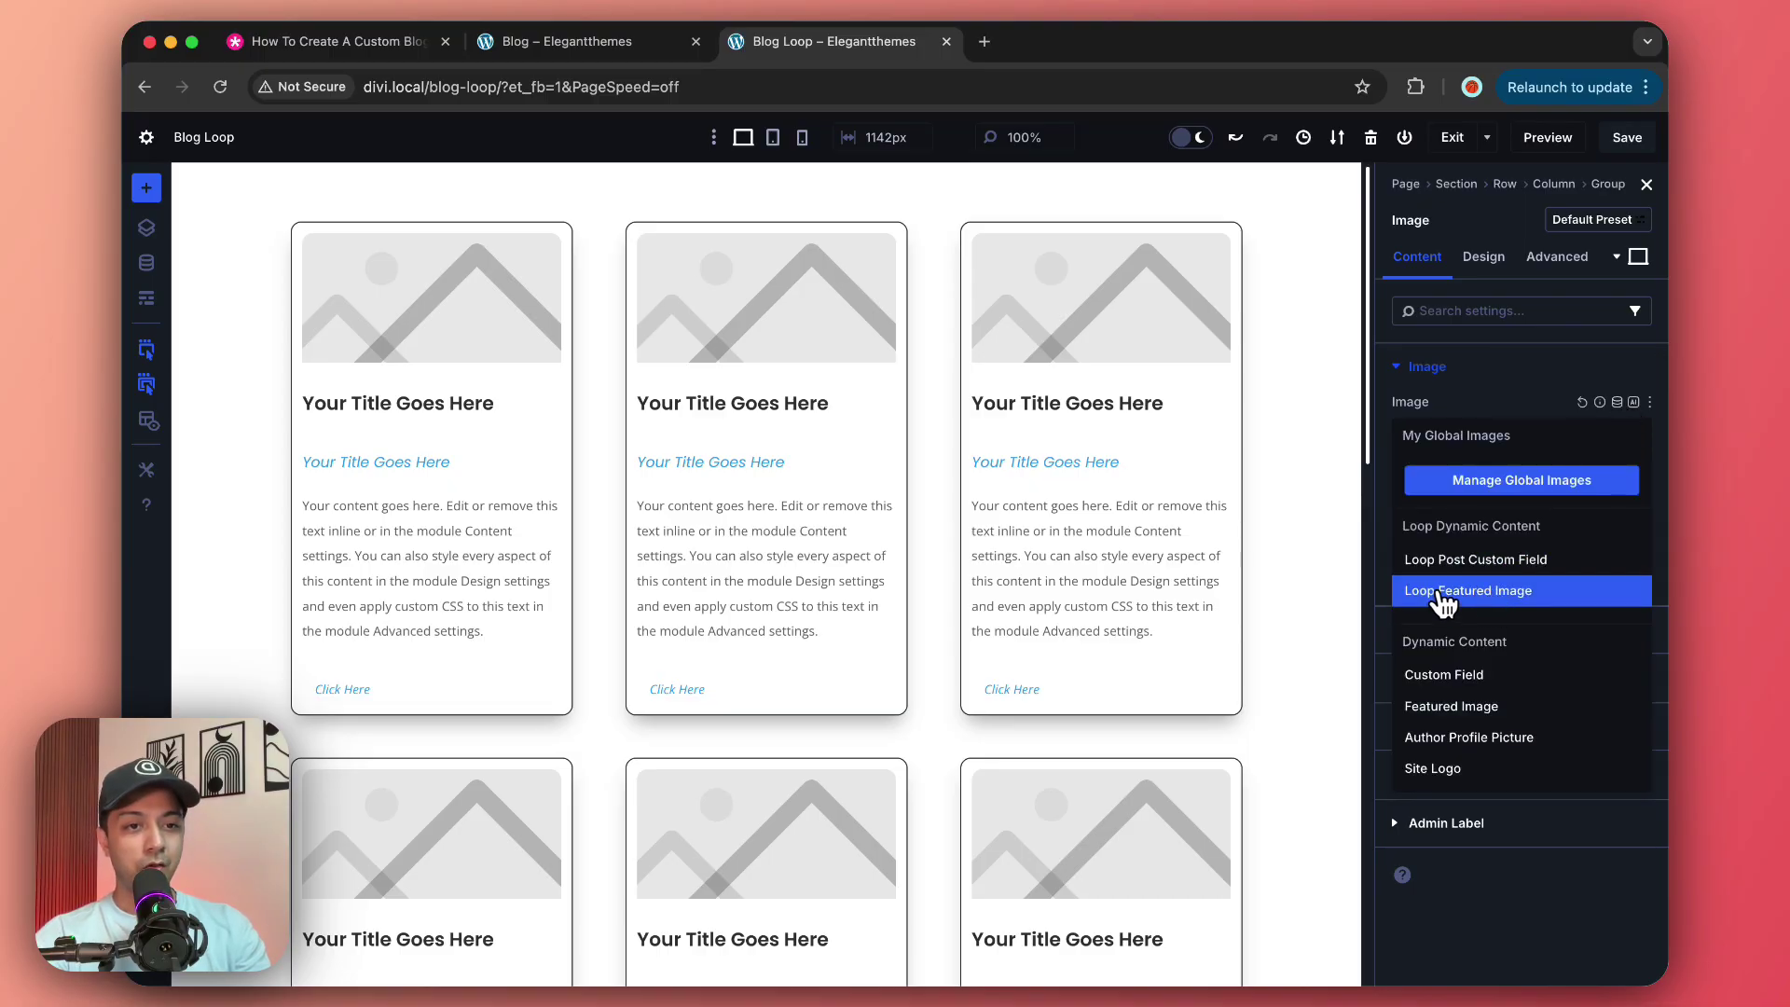
left_click(1512, 593)
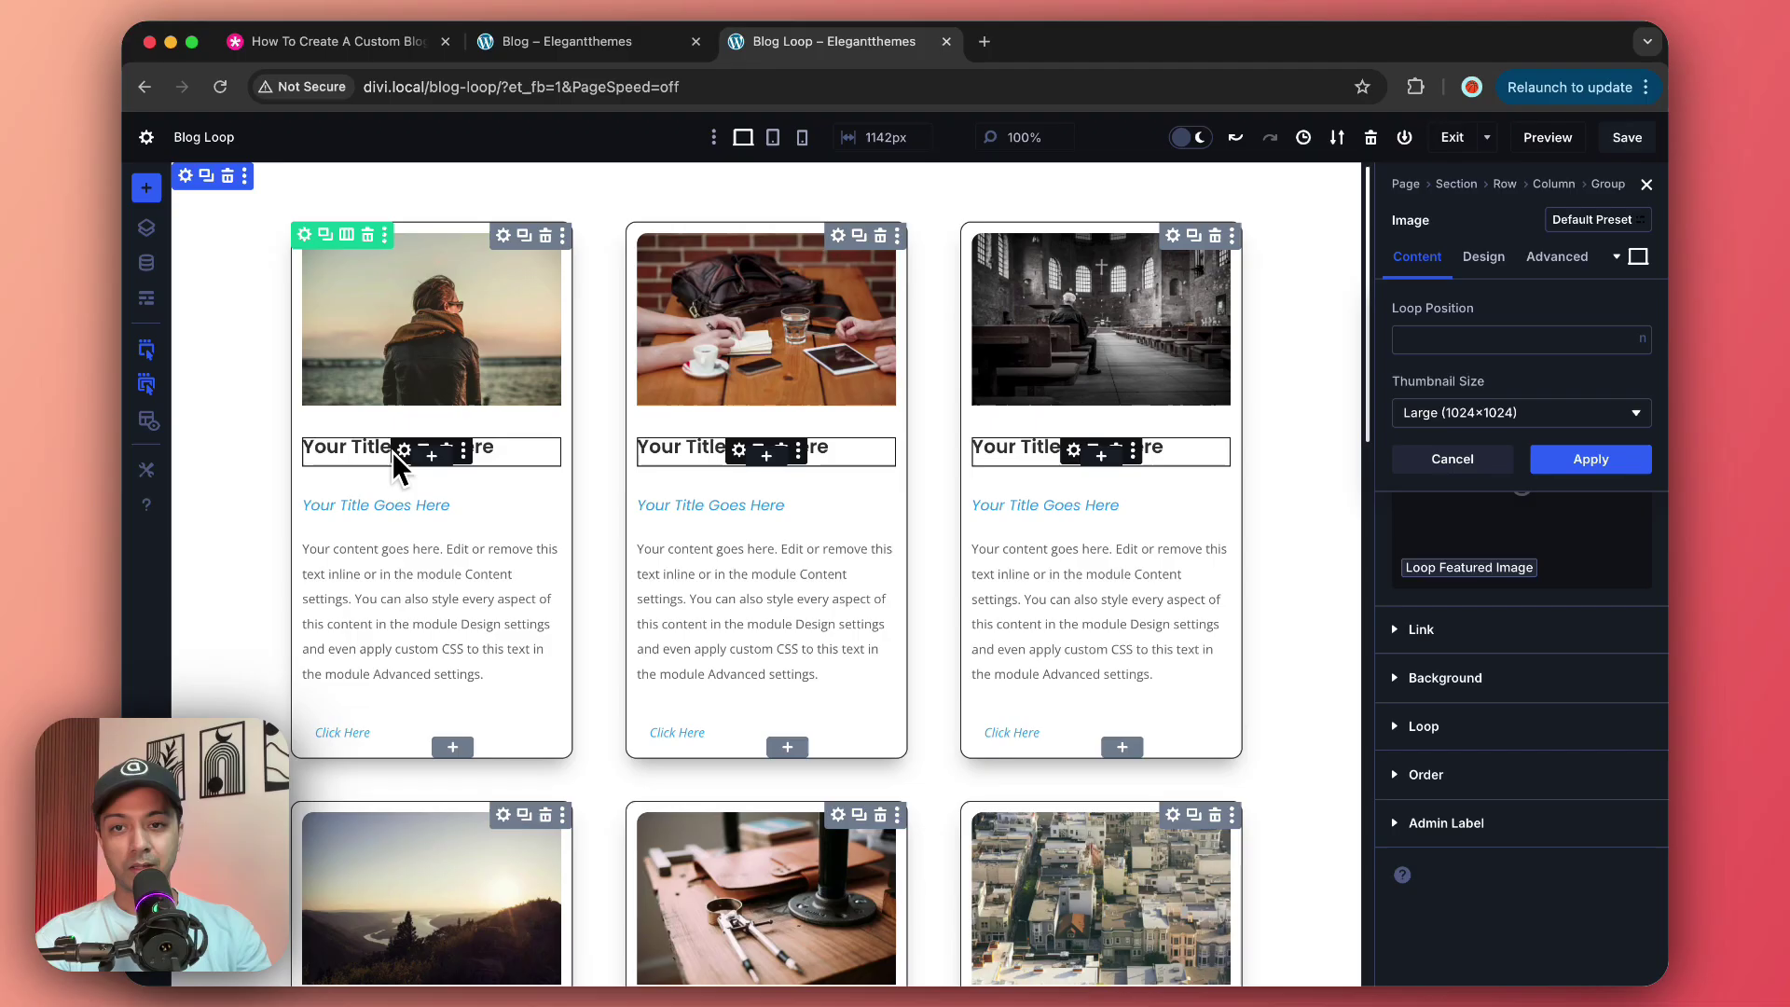
left_click(403, 450)
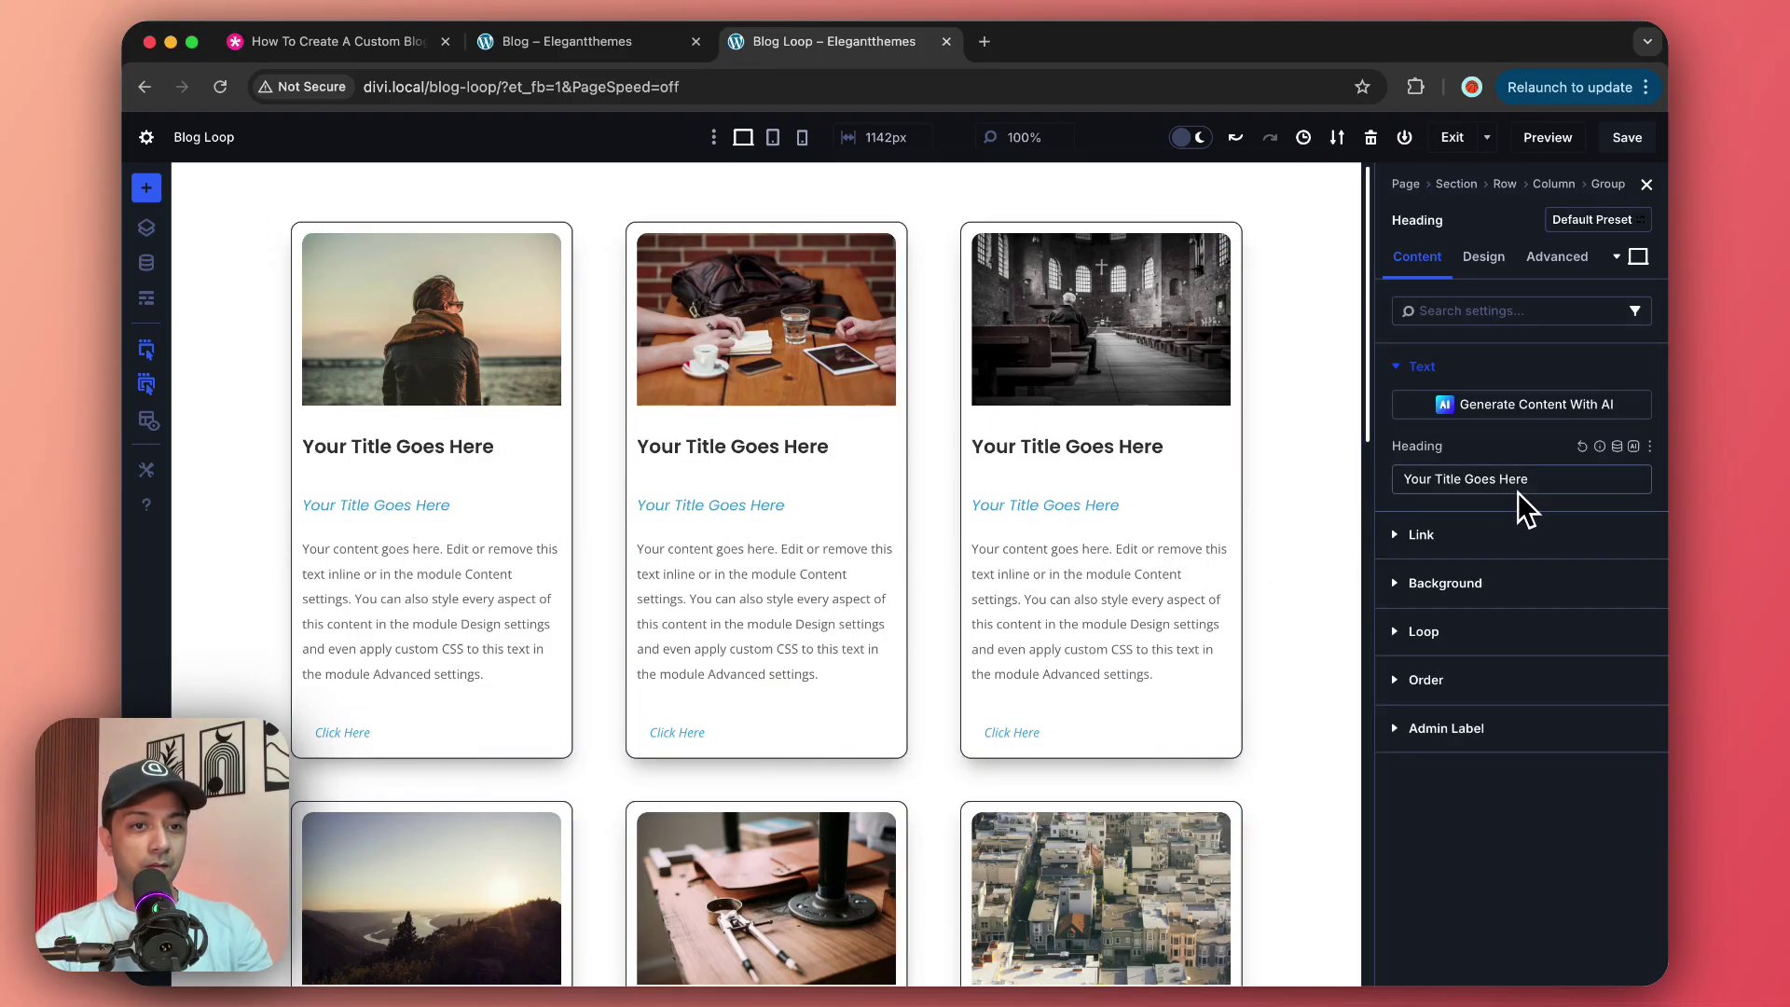
Step: Bind the heading to Loop Post Title, second heading to Loop Publish Date, and text to Loop Excerpt
left_click(1620, 452)
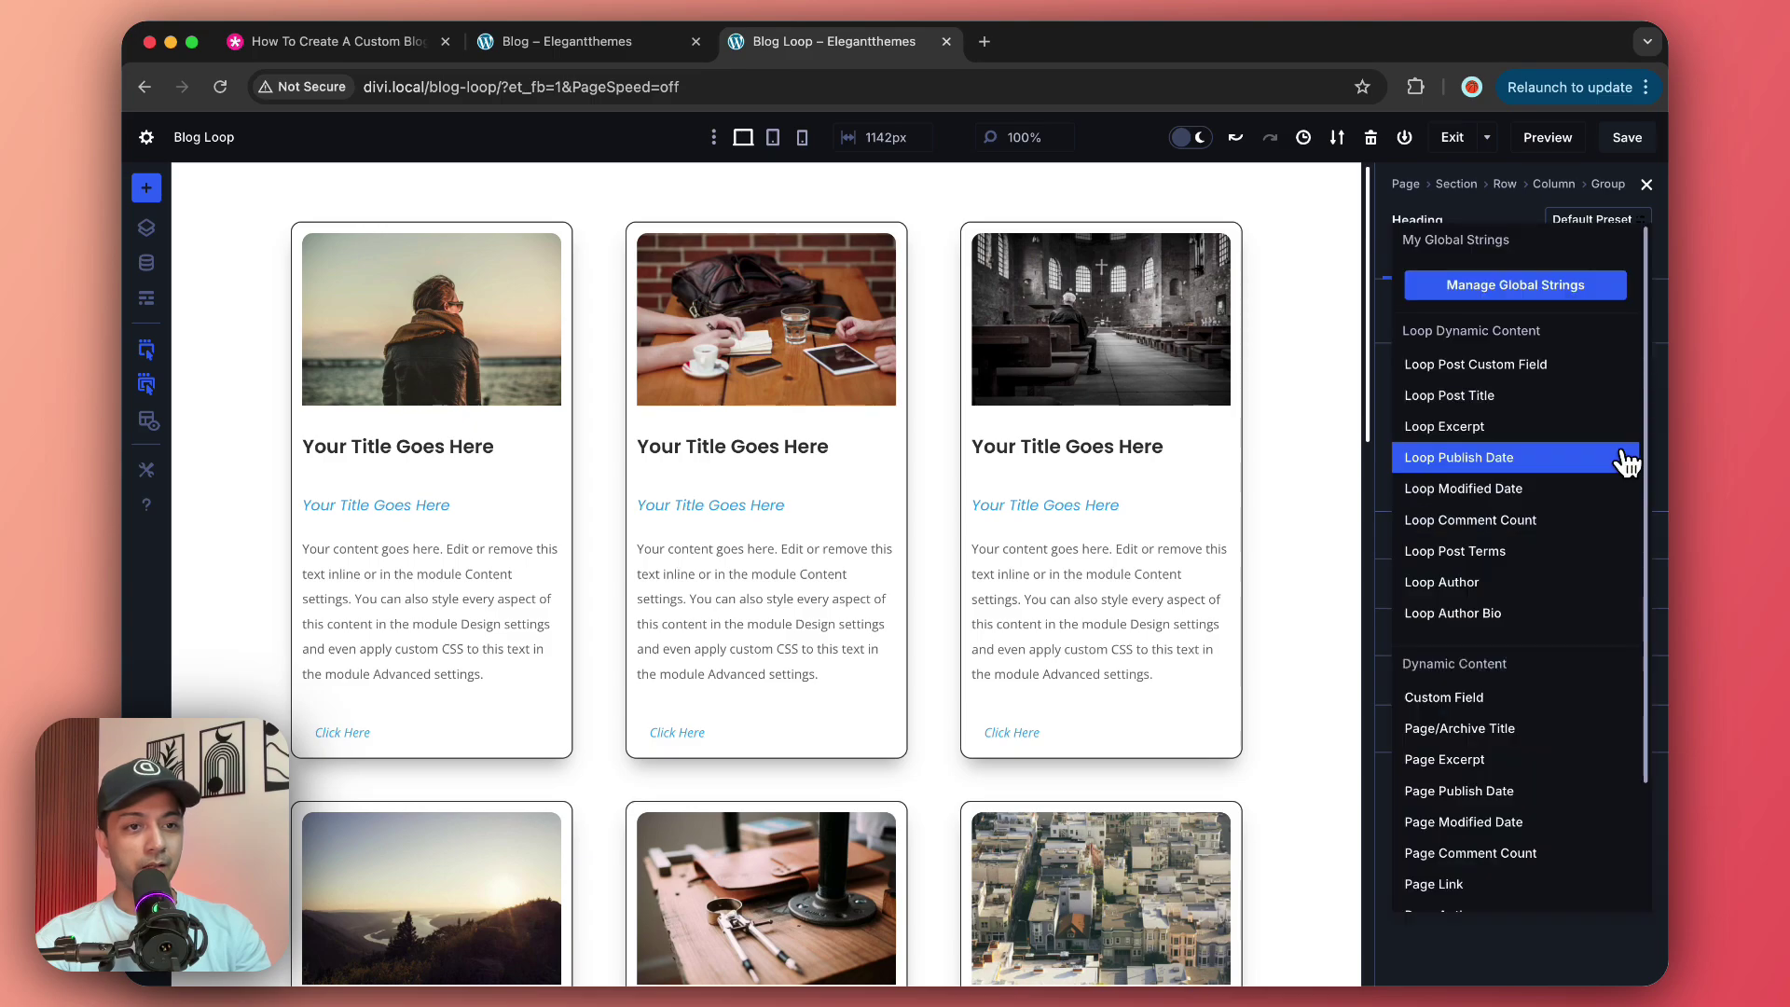
left_click(1543, 399)
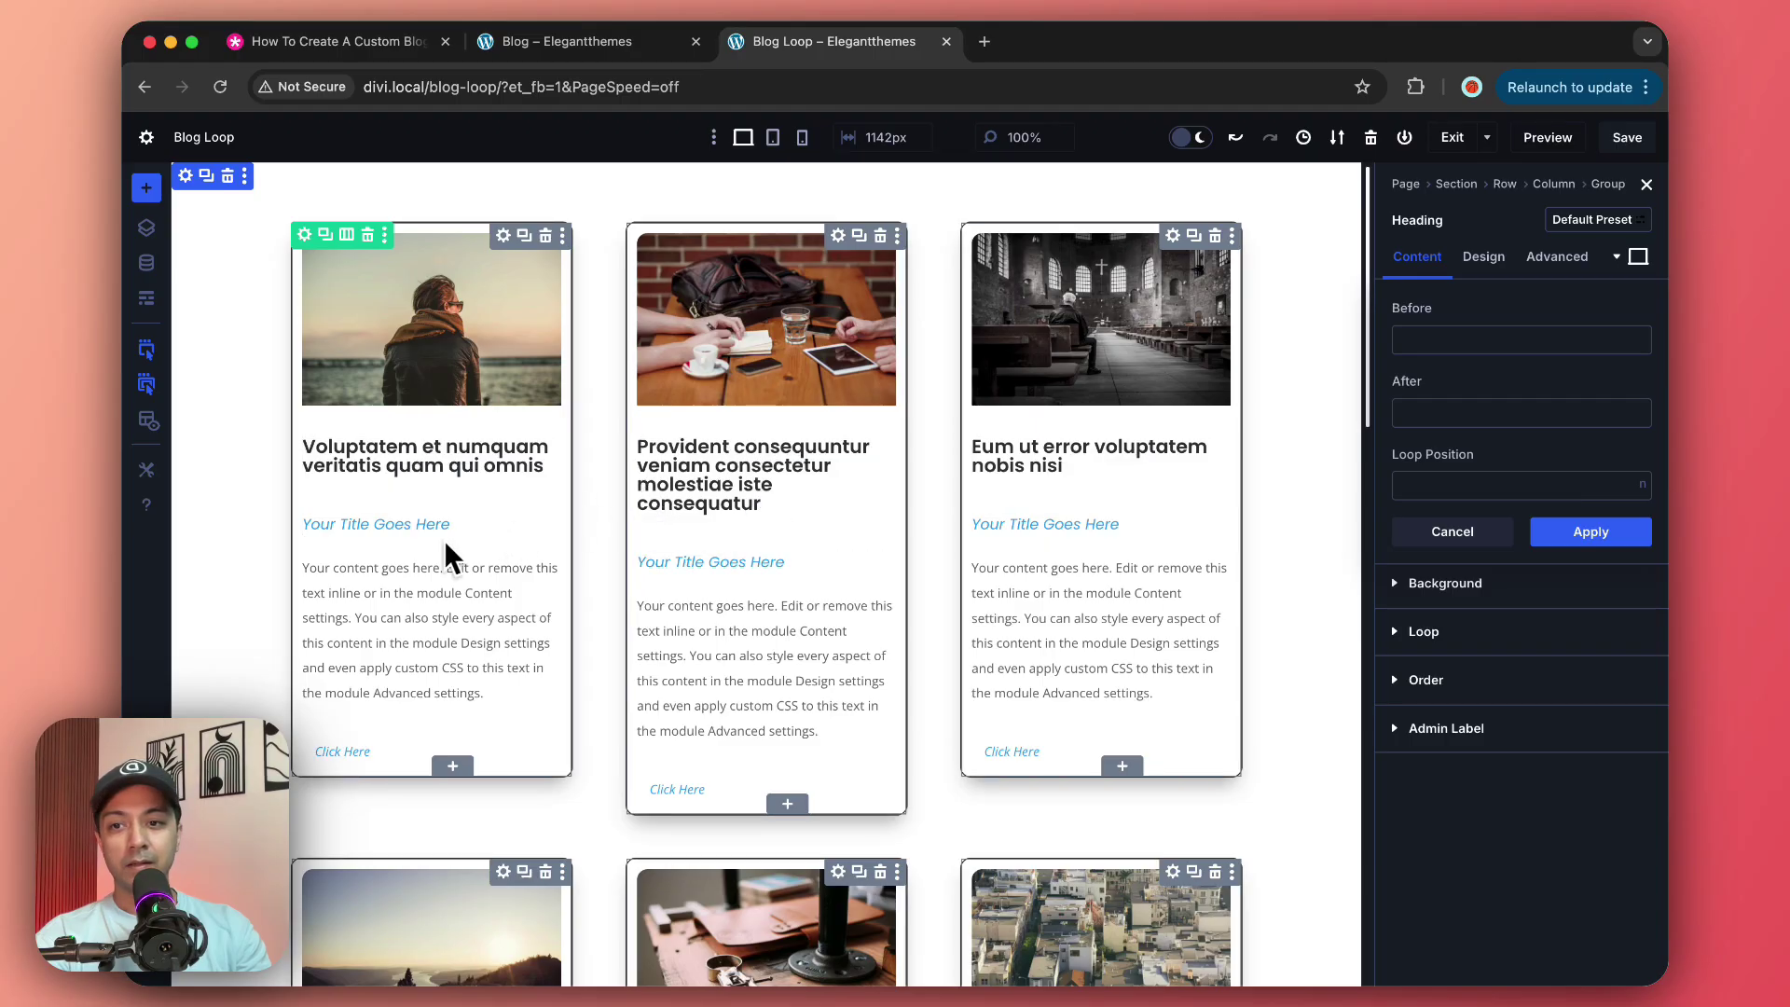
left_click(399, 532)
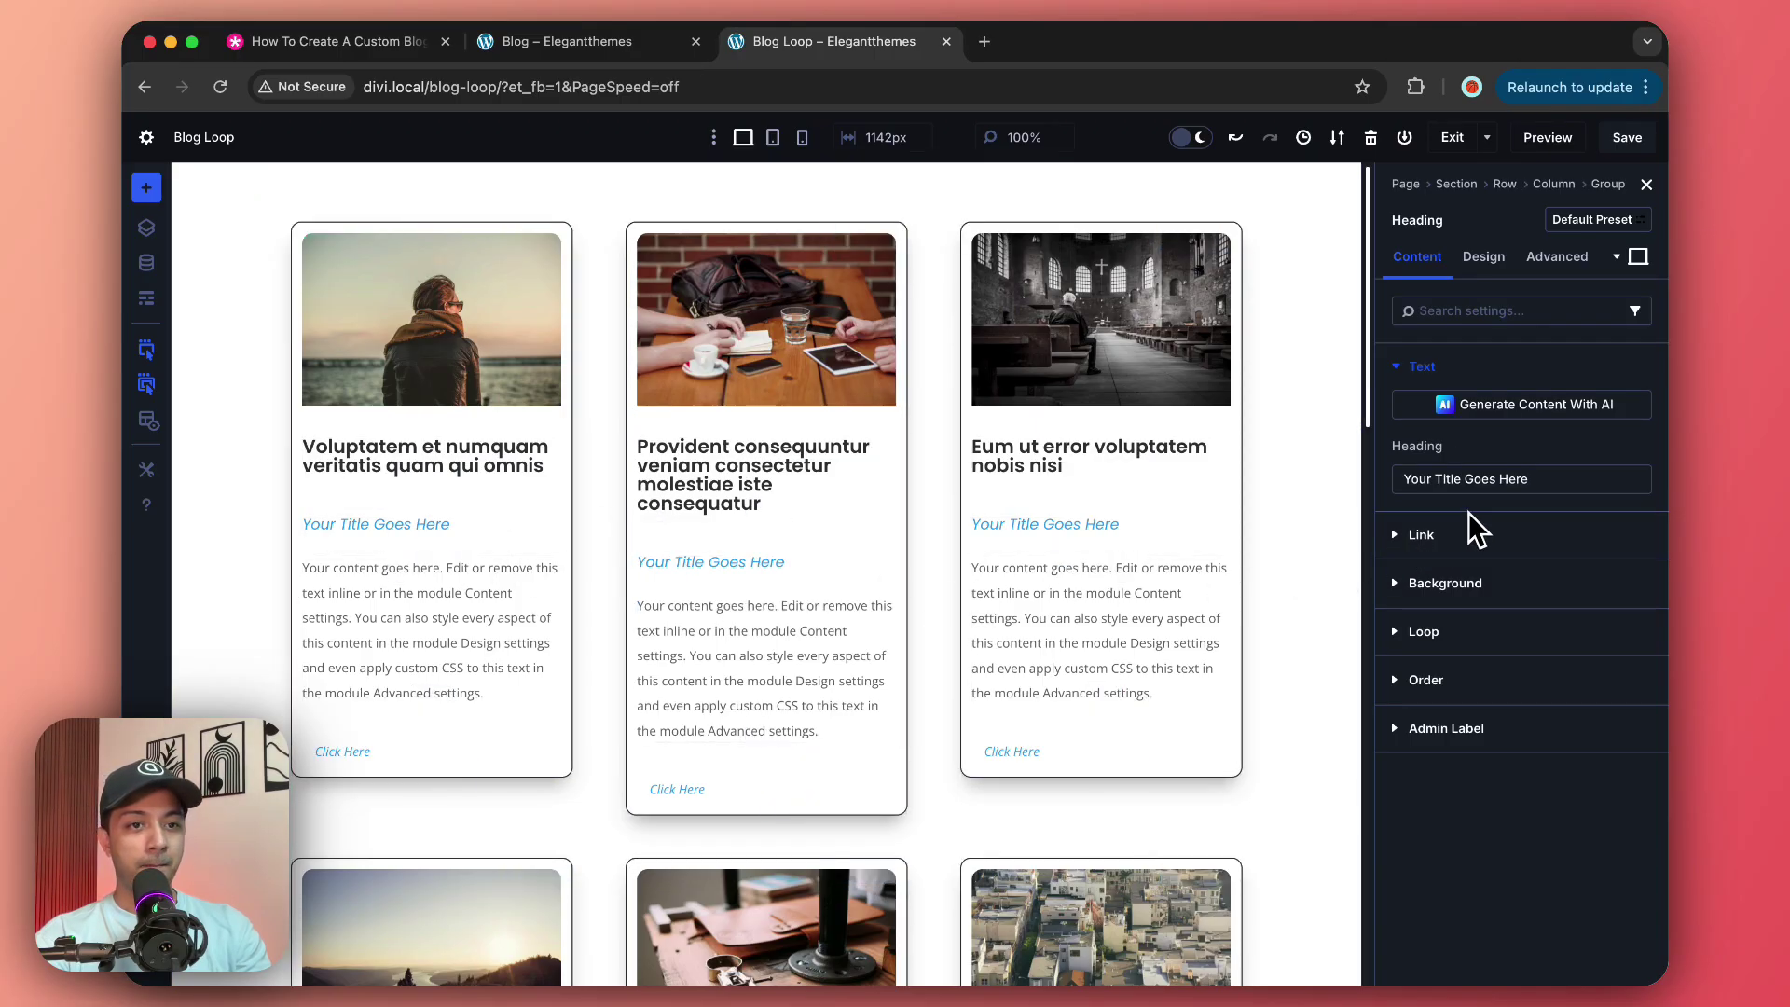
left_click(1617, 446)
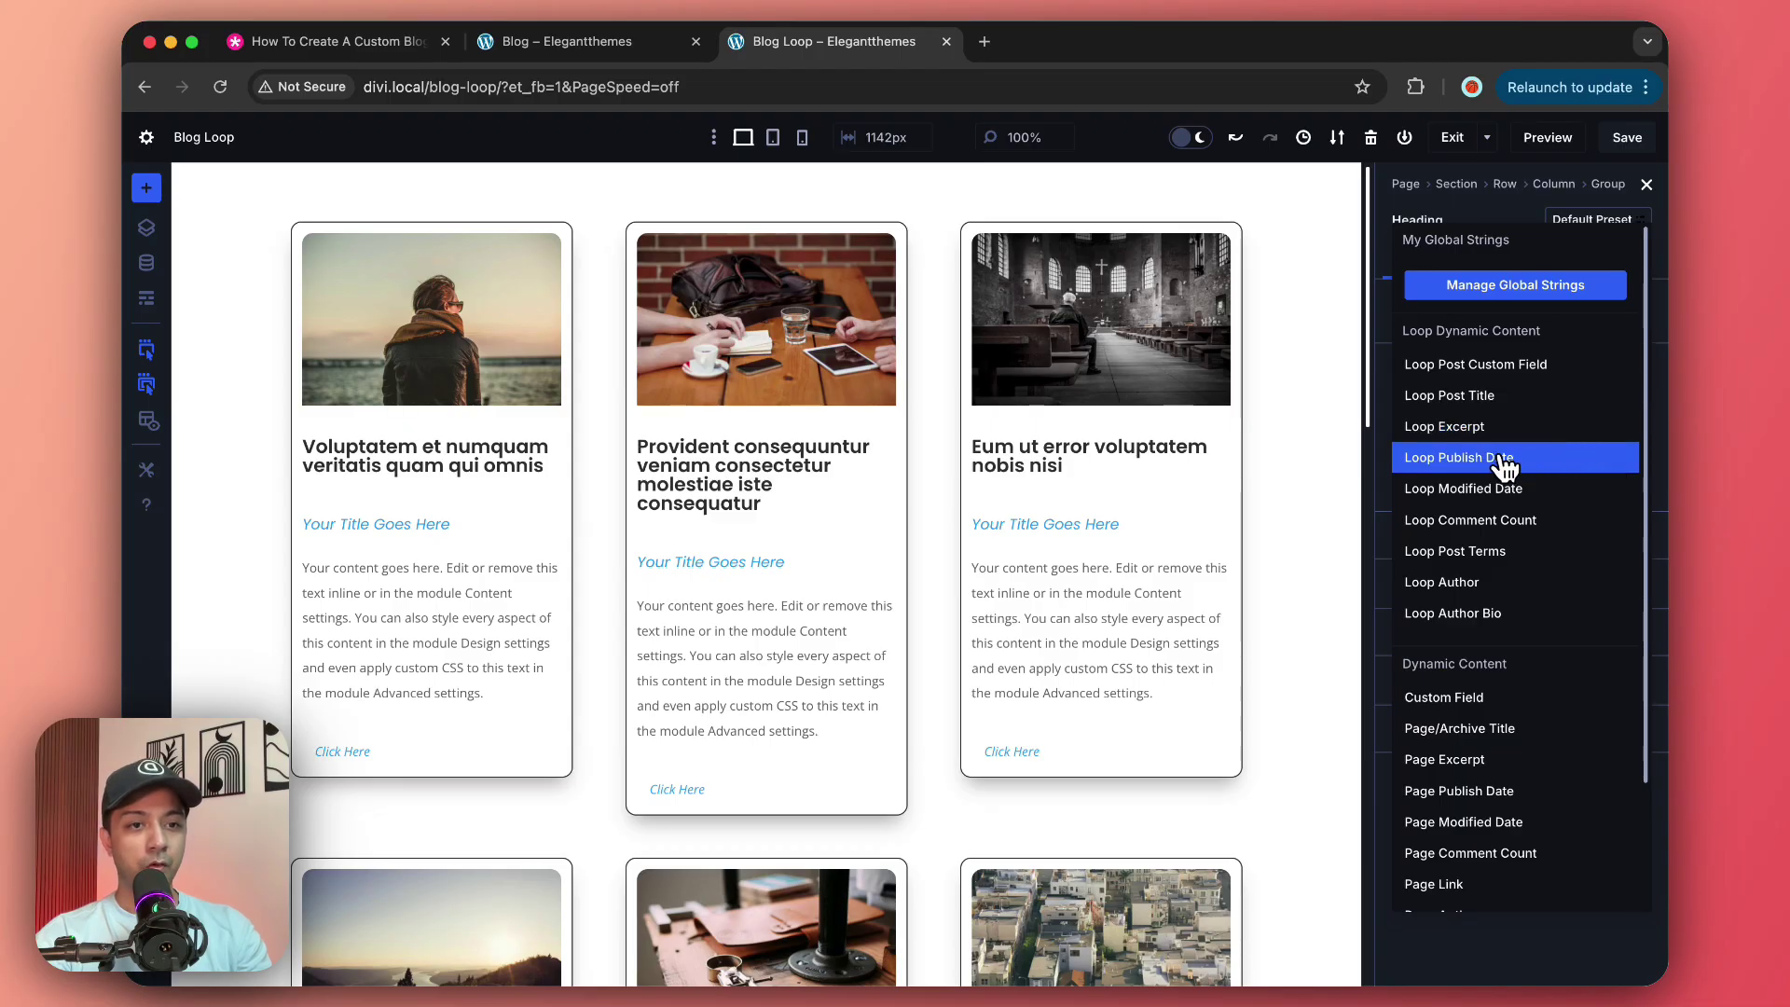
left_click(1444, 458)
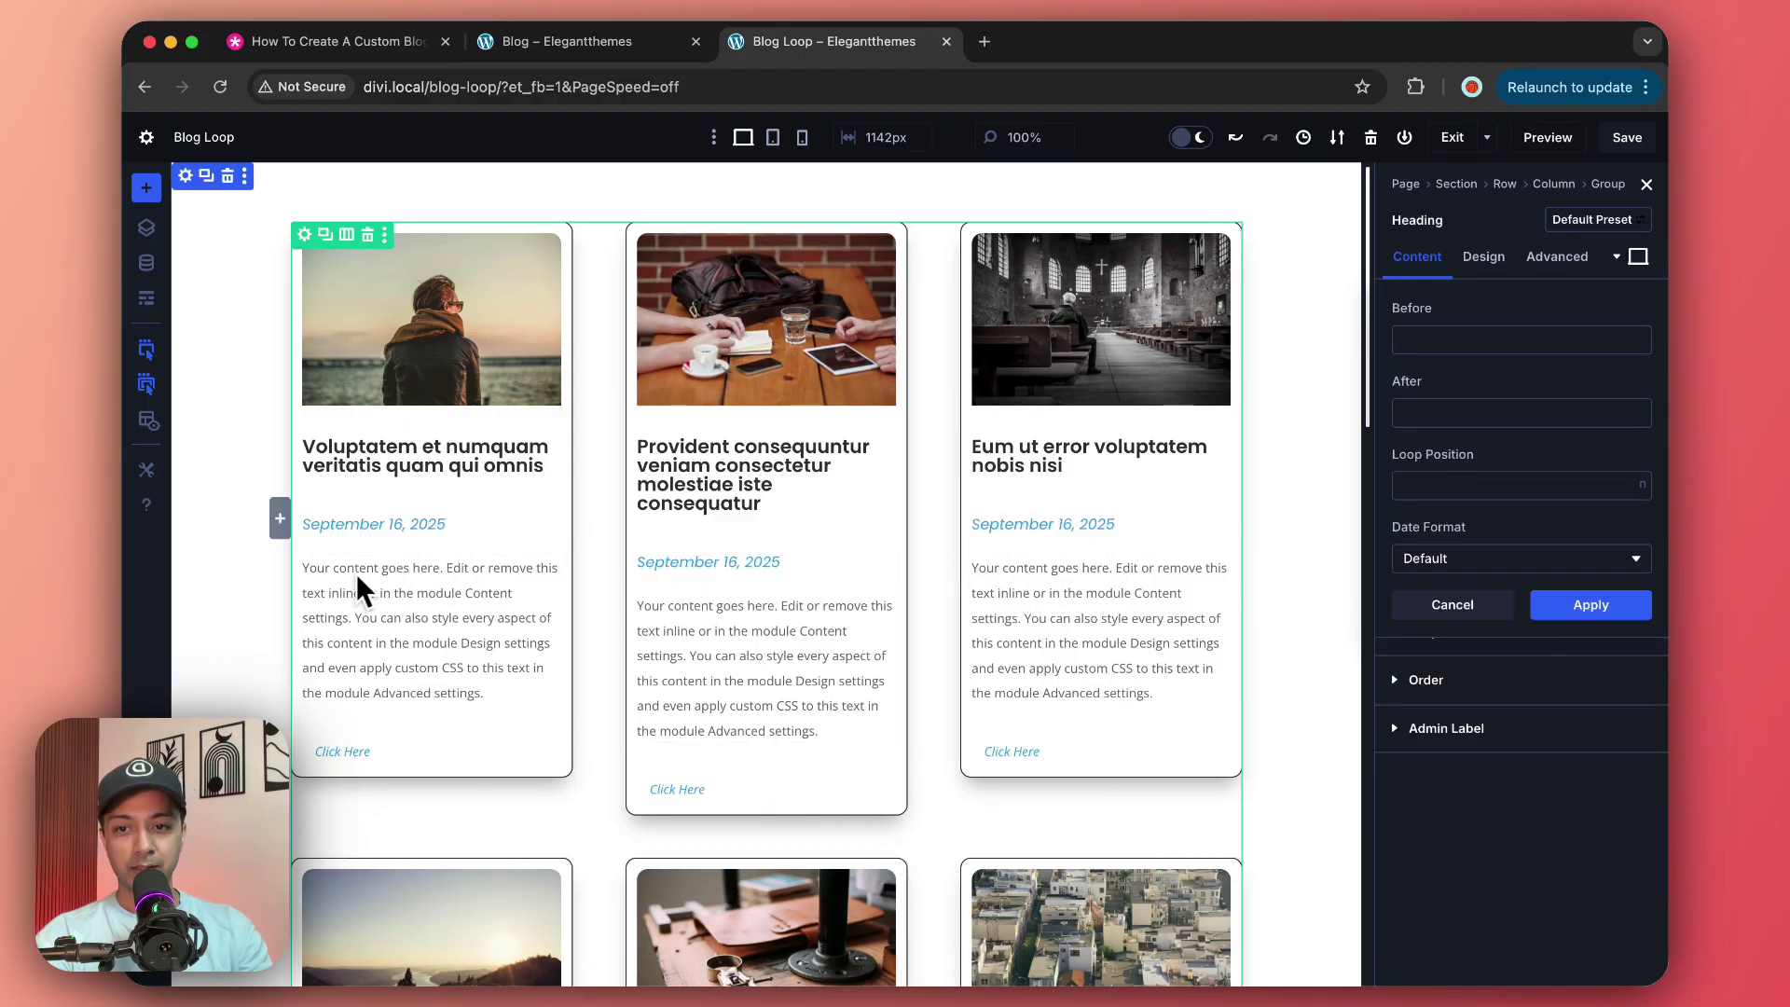
left_click(405, 569)
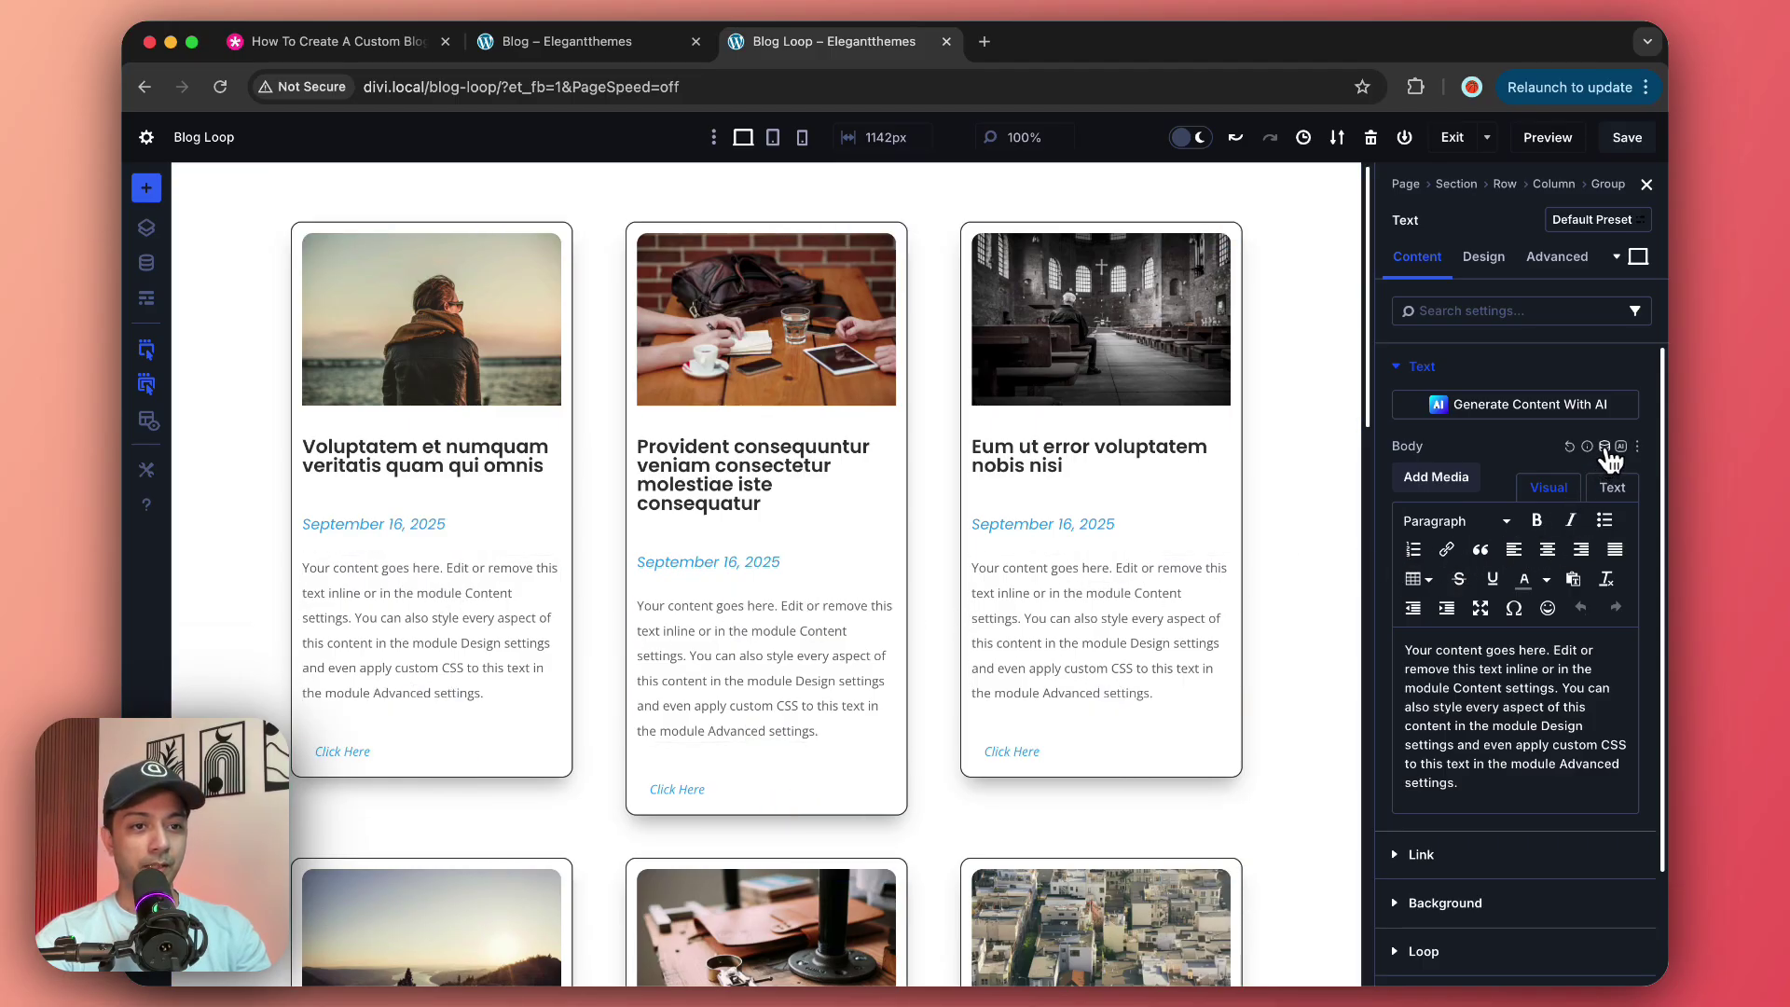
left_click(1604, 448)
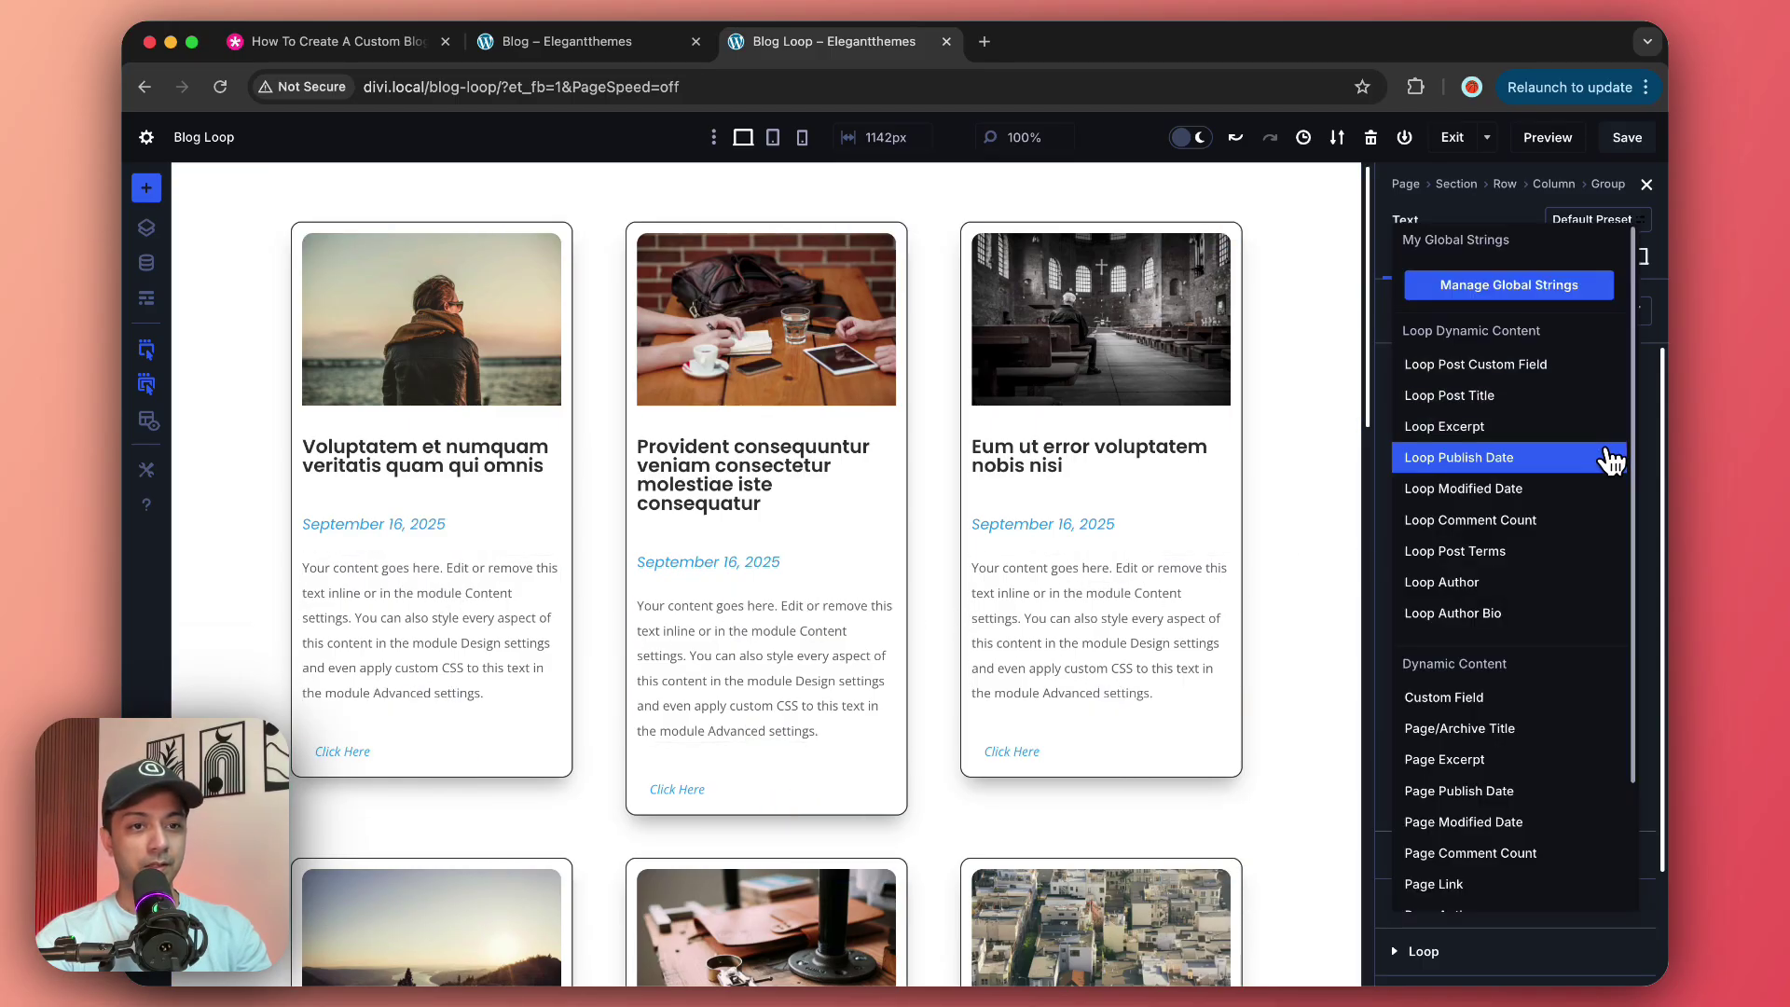
left_click(1530, 438)
scroll(550, 629, "down", 5)
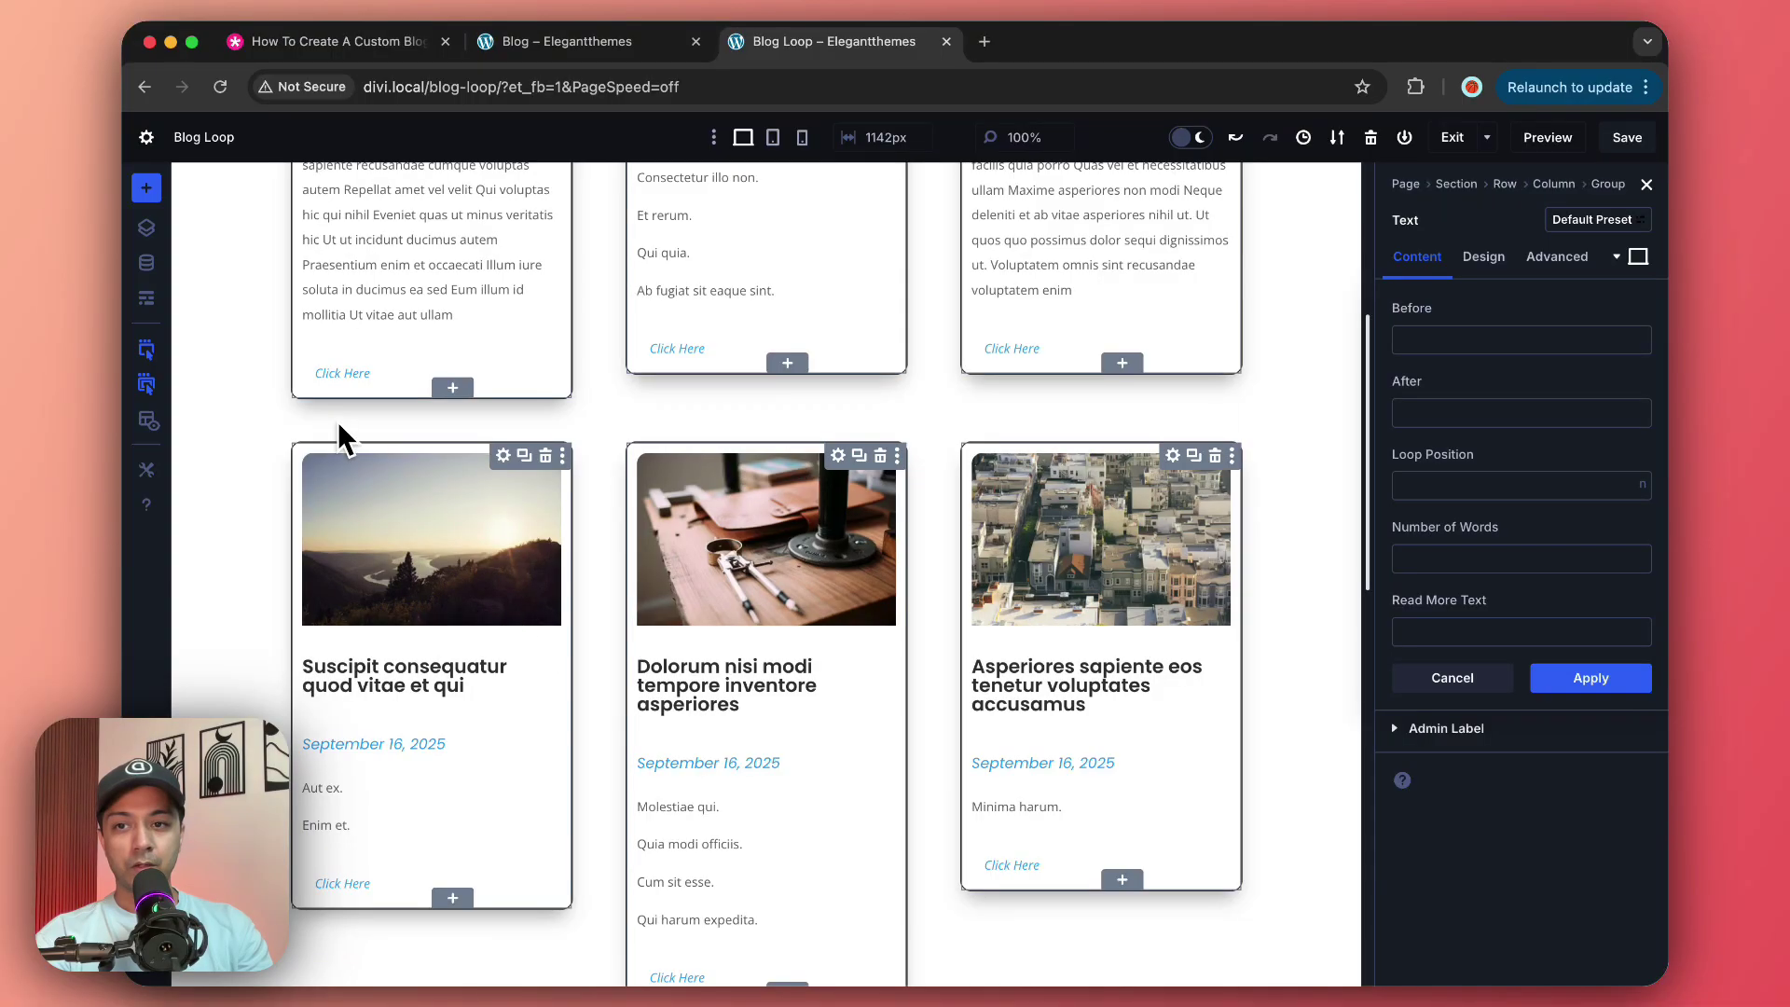
Step: Replace the card button's label with 'Read More'
left_click(381, 370)
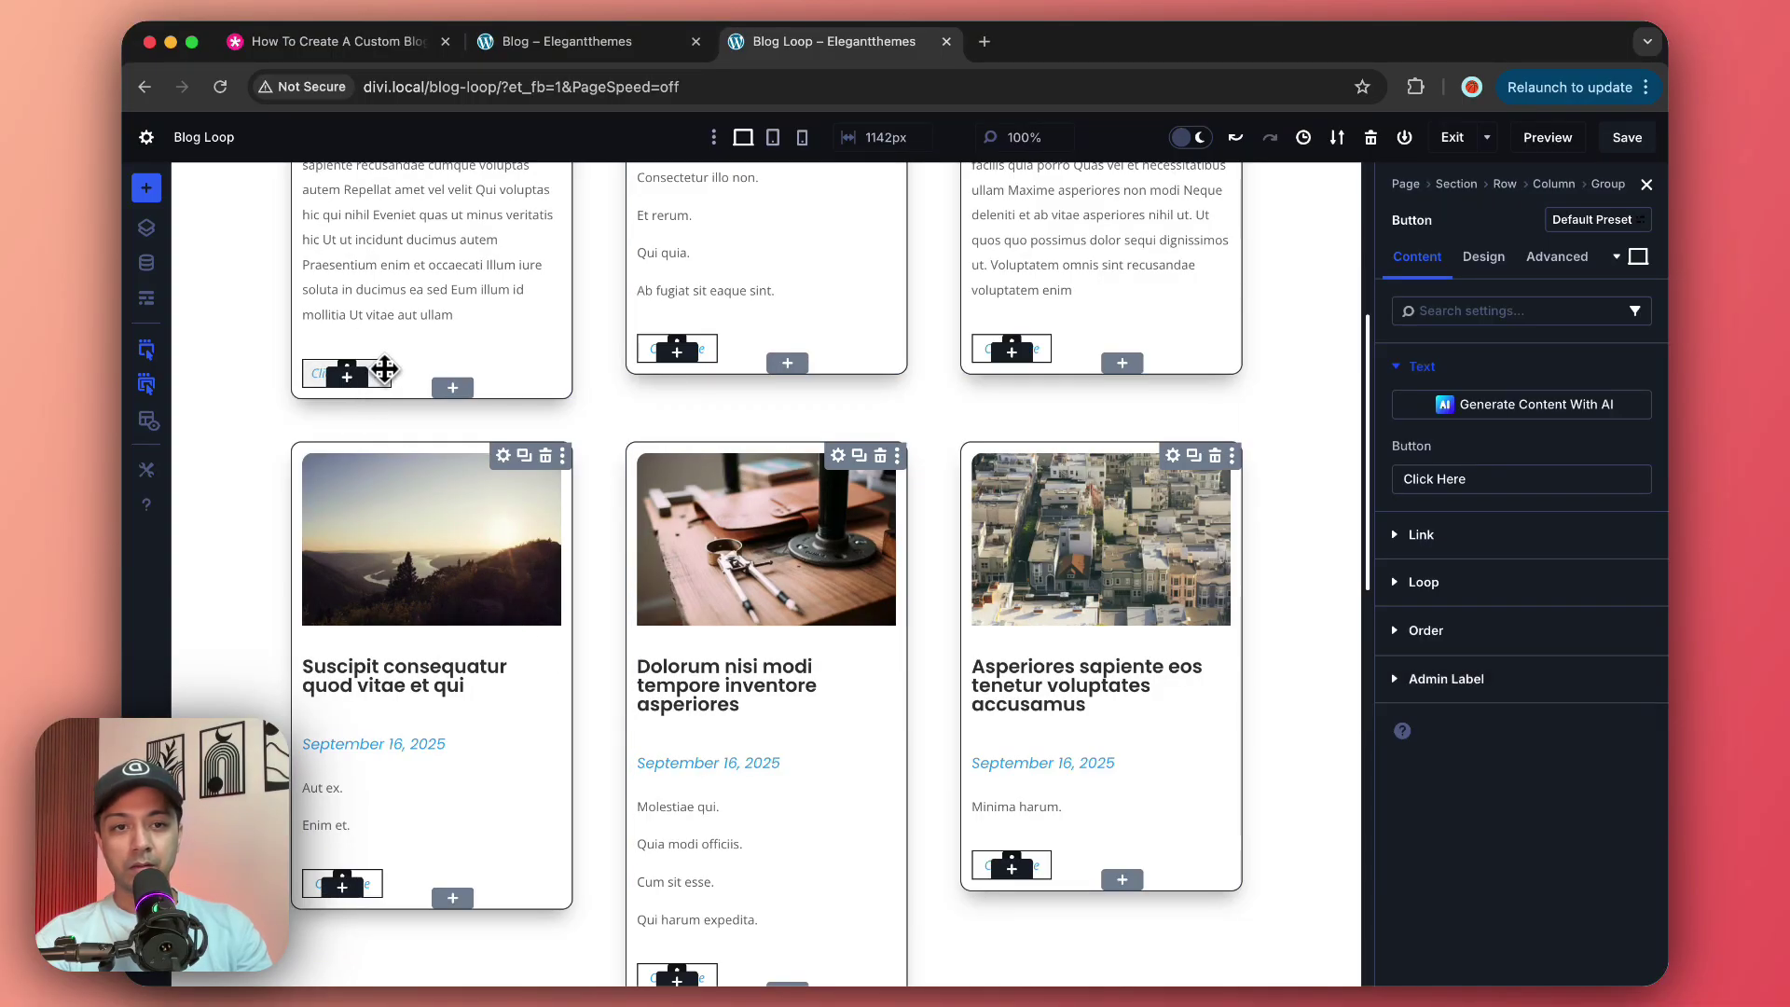
left_click(1437, 479)
key("super+a")
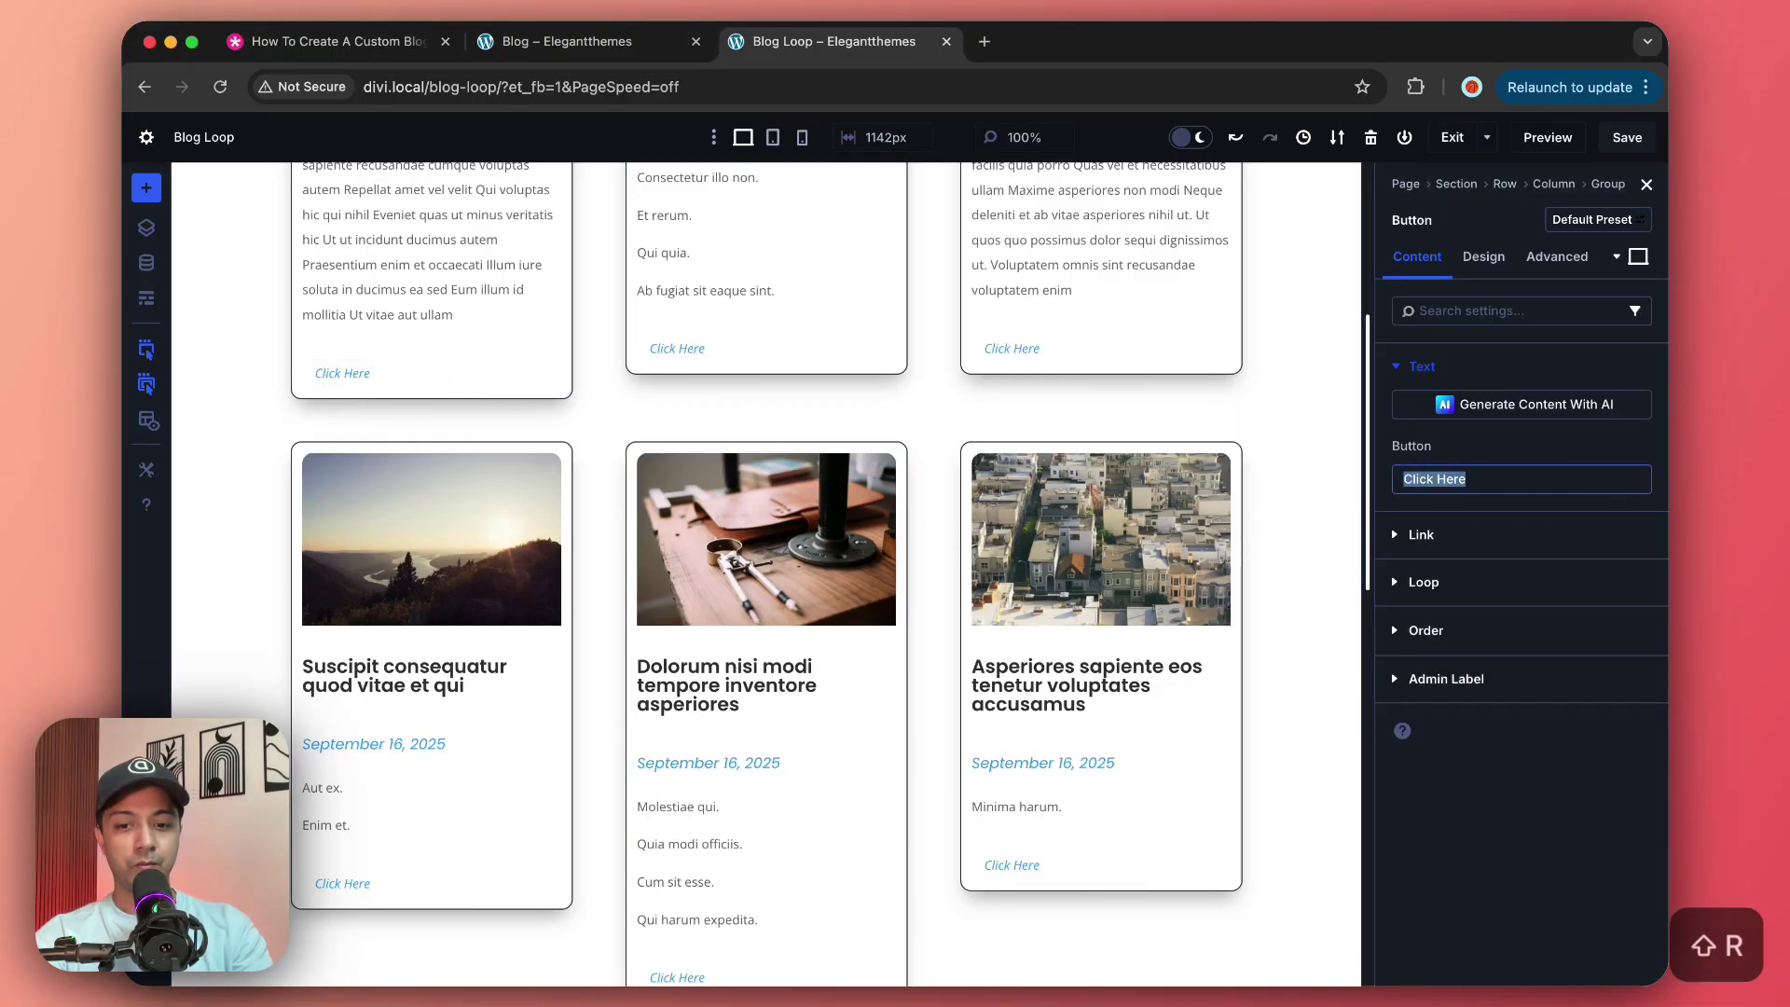
type("Read More...")
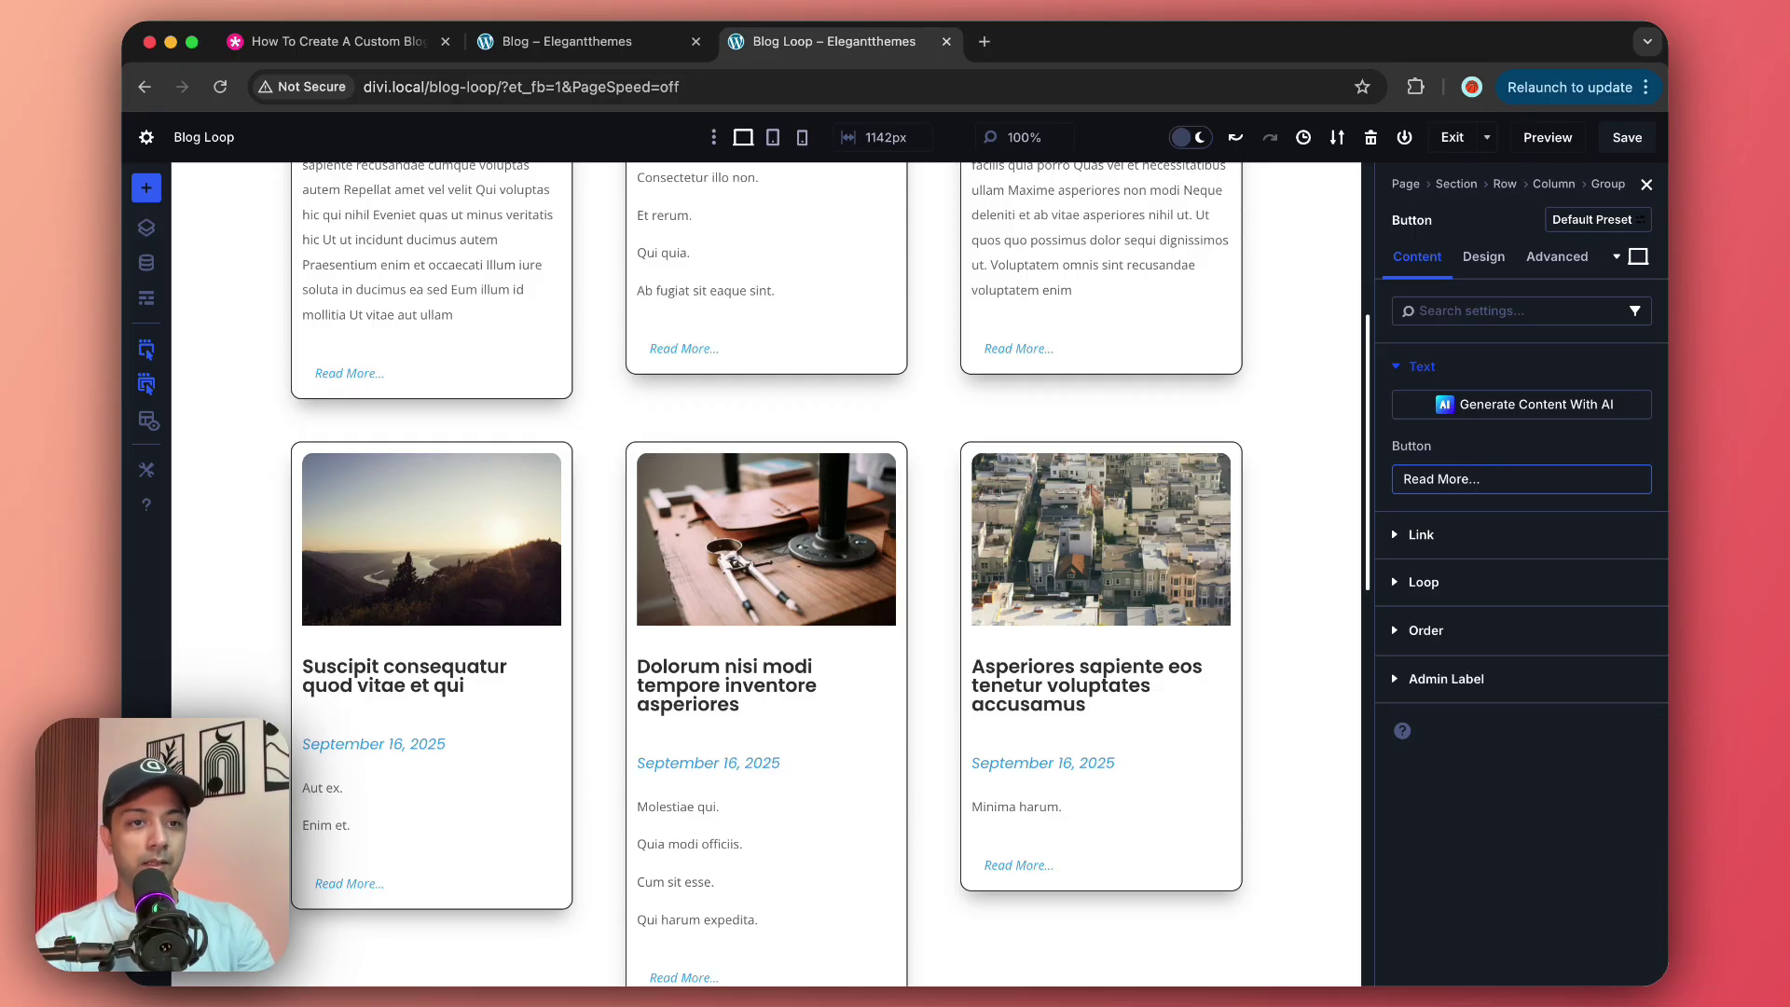
Step: Set the button's link URL to the Loop Link dynamic content
left_click(1455, 538)
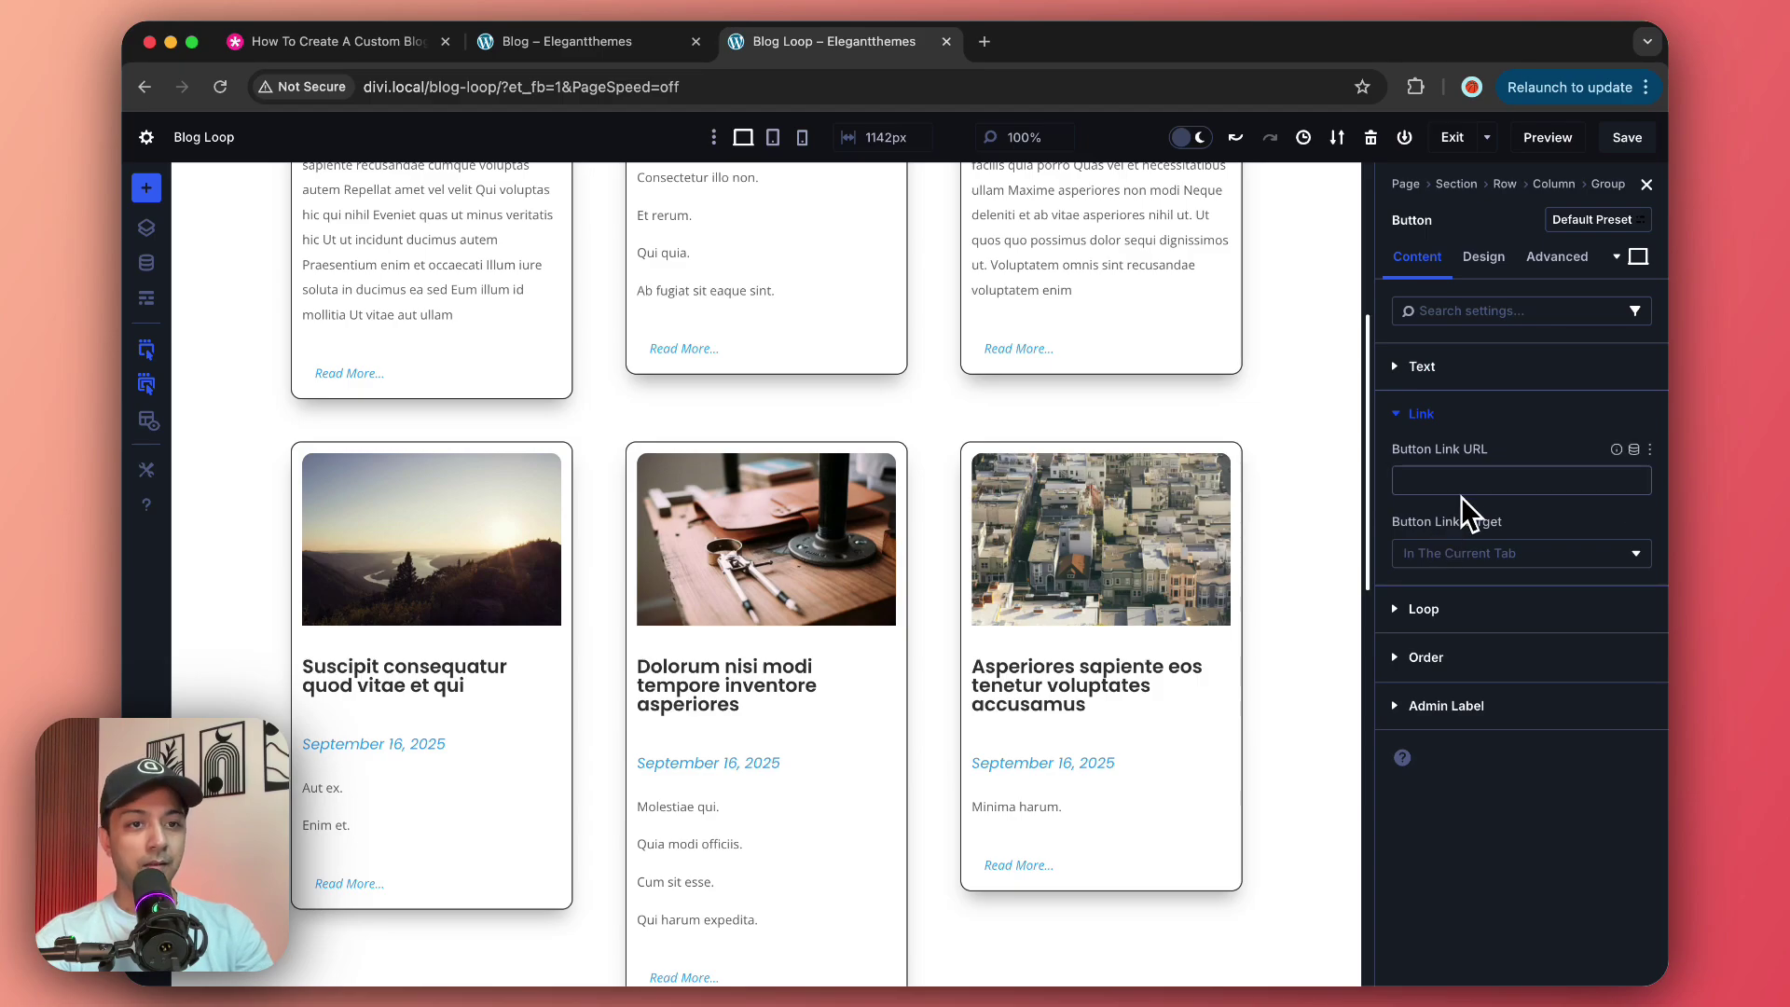
left_click(1635, 452)
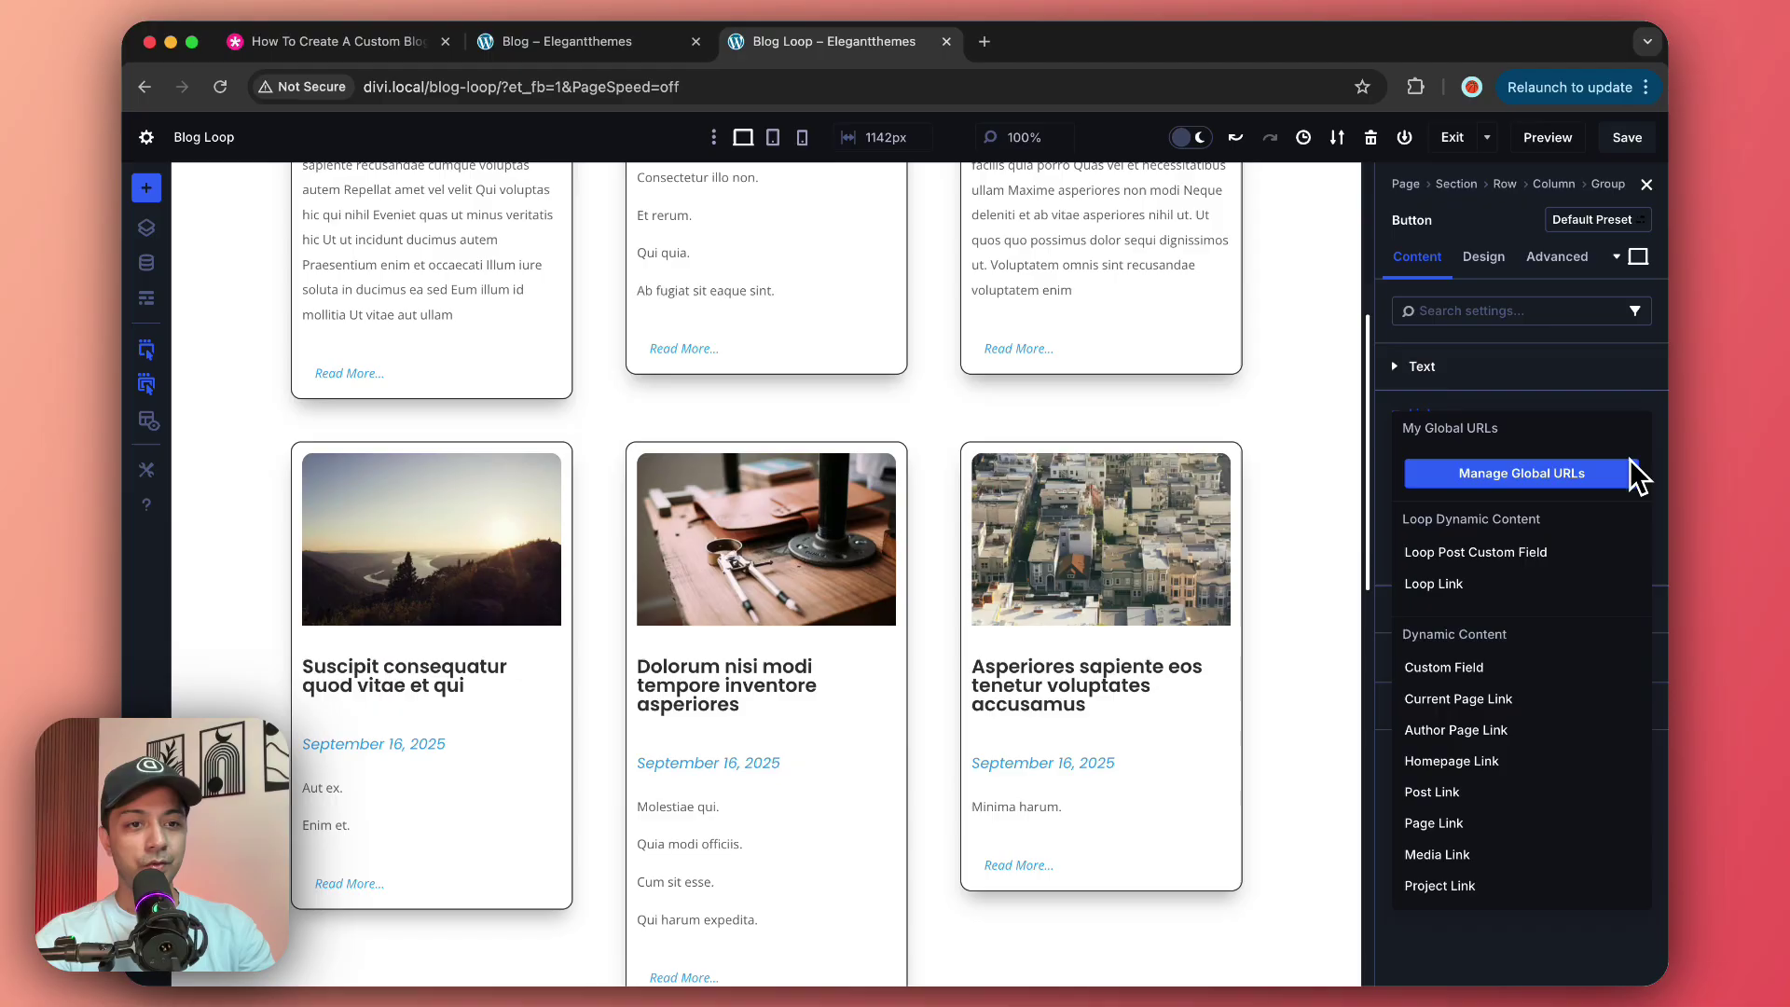
left_click(1431, 587)
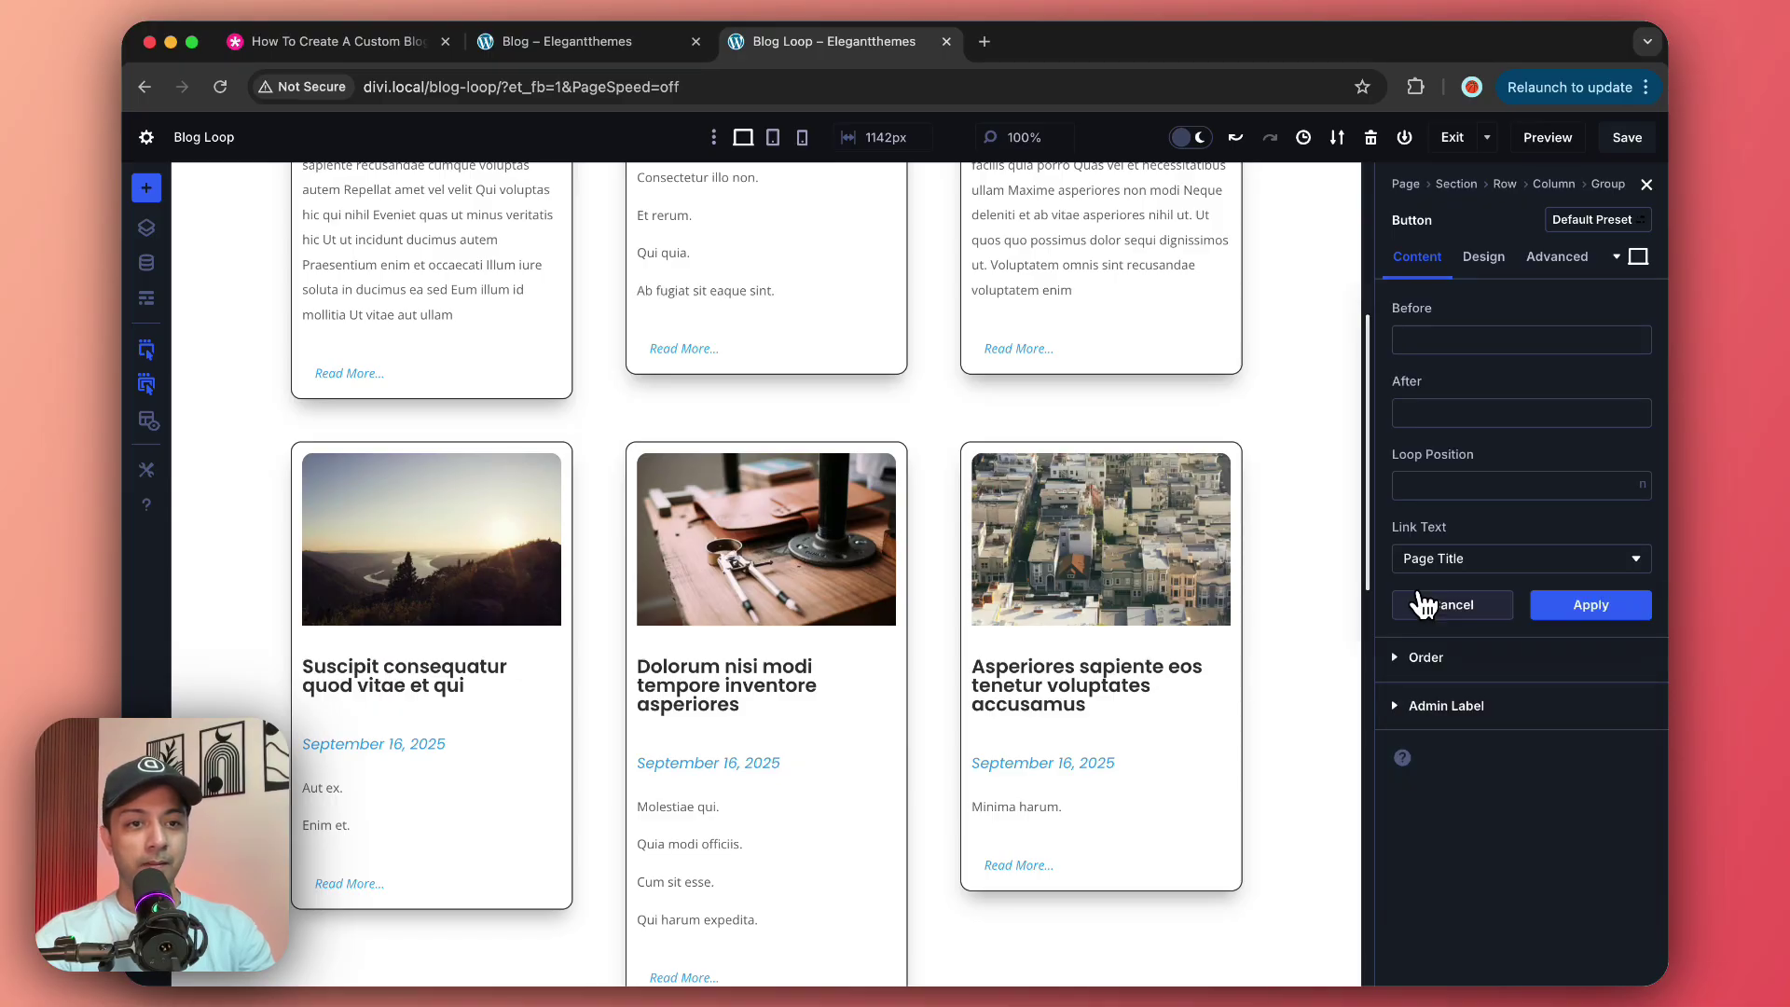
left_click(1590, 606)
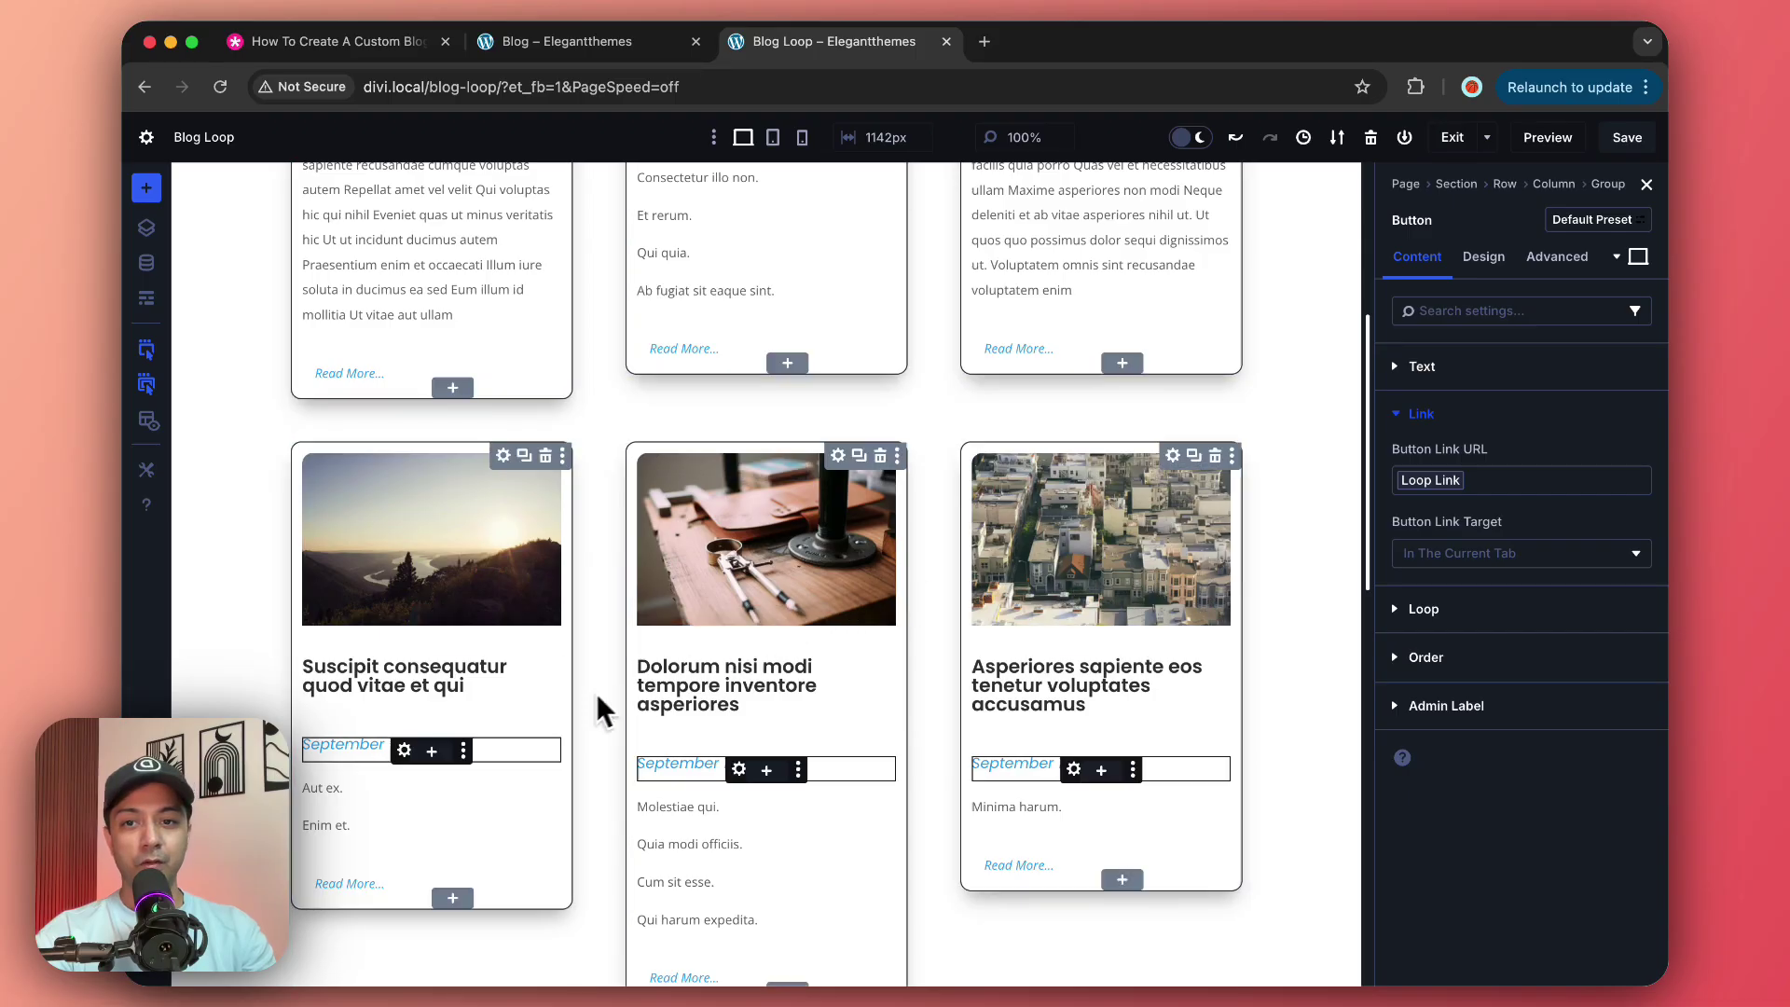
scroll(391, 422, "up", 5)
Step: Set the first card's image link to the Loop Link dynamic content
left_click(420, 336)
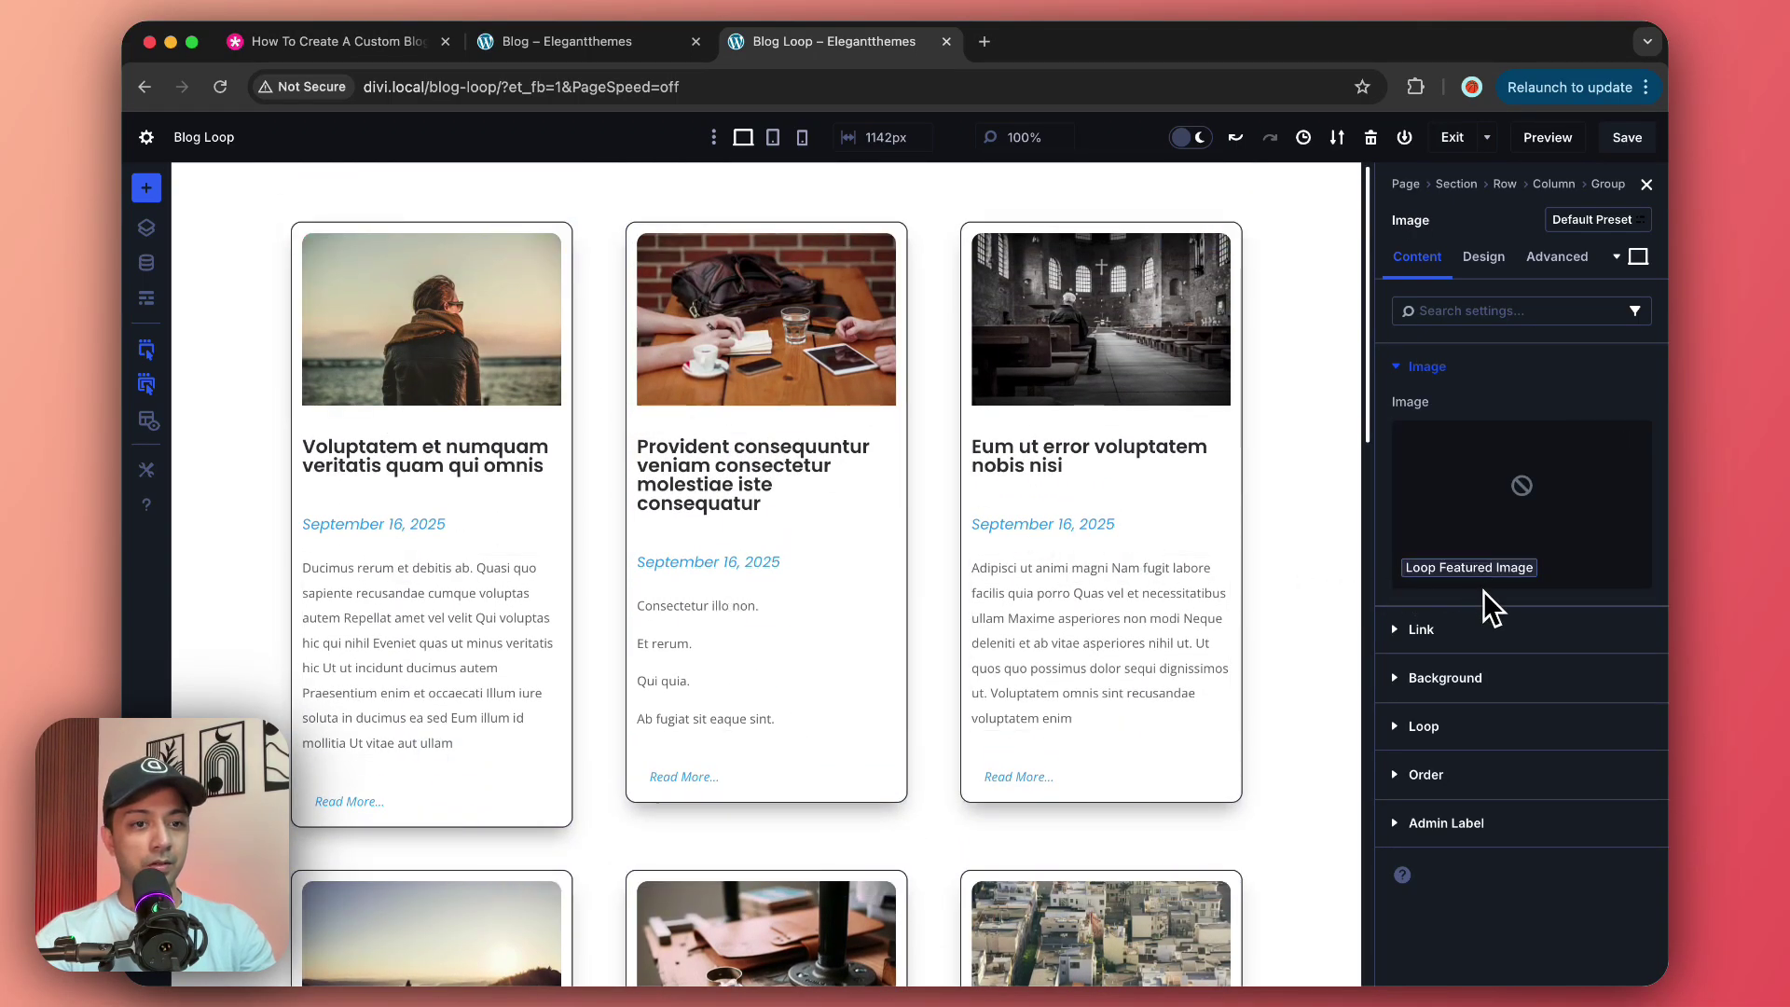
left_click(1424, 631)
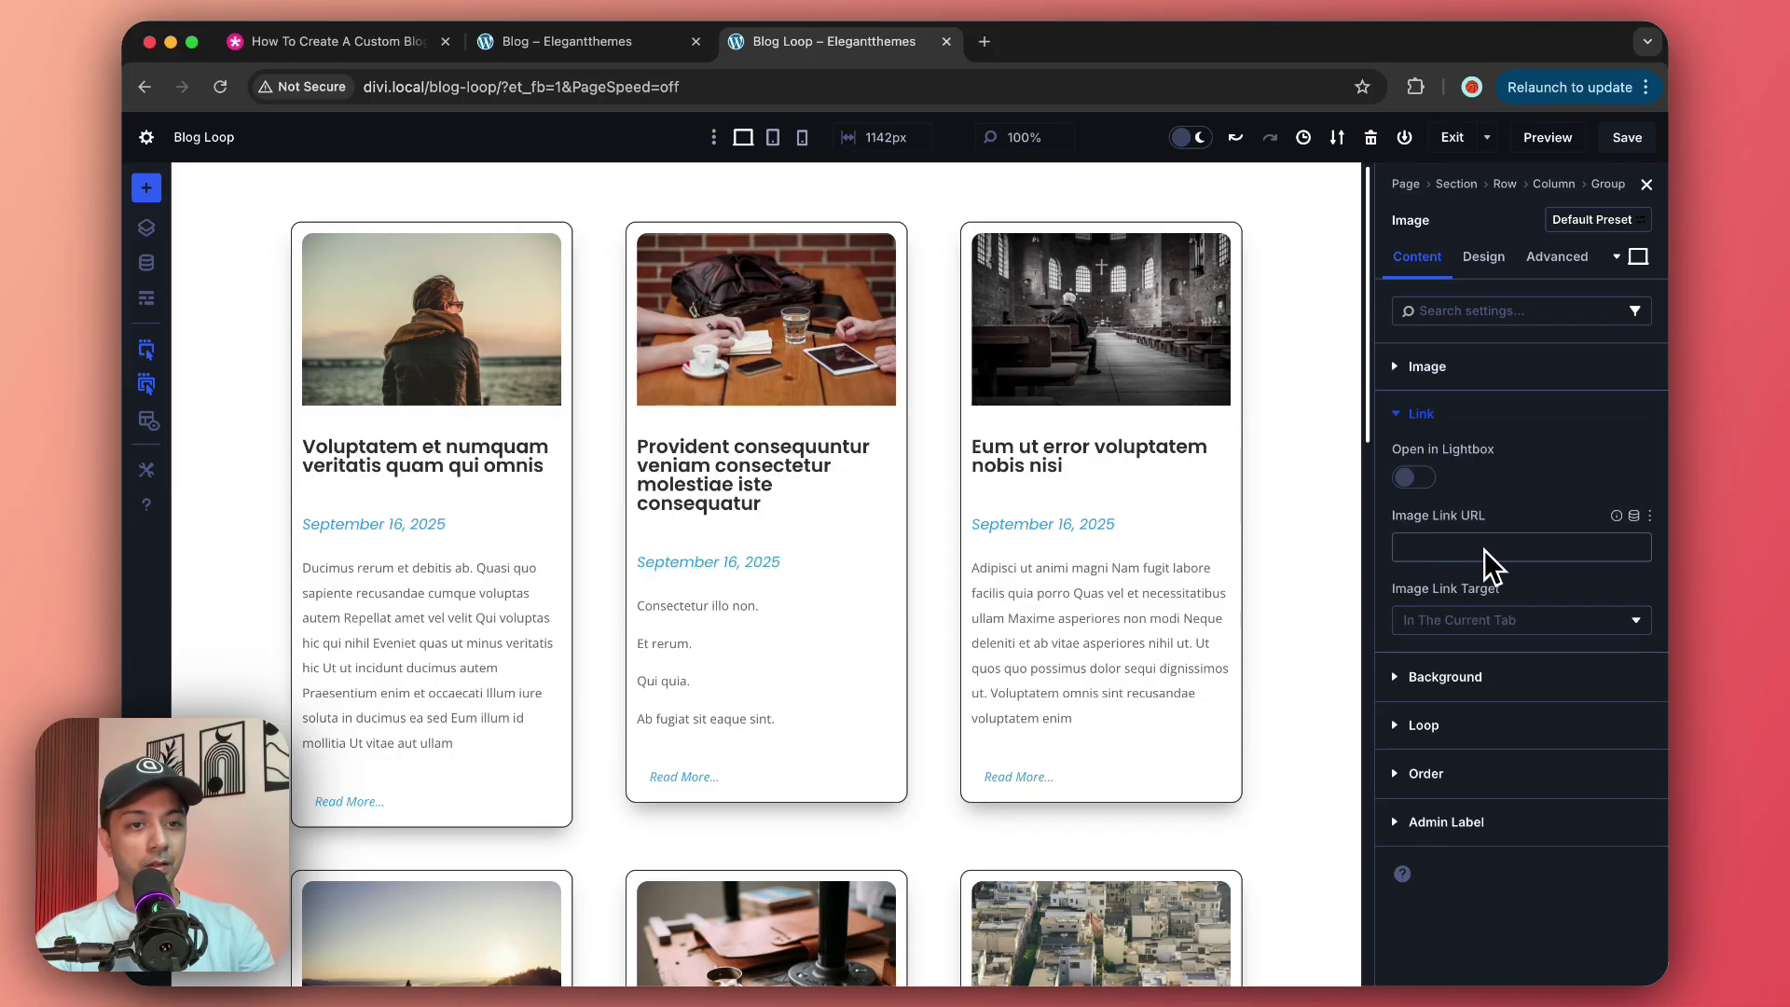
left_click(1636, 517)
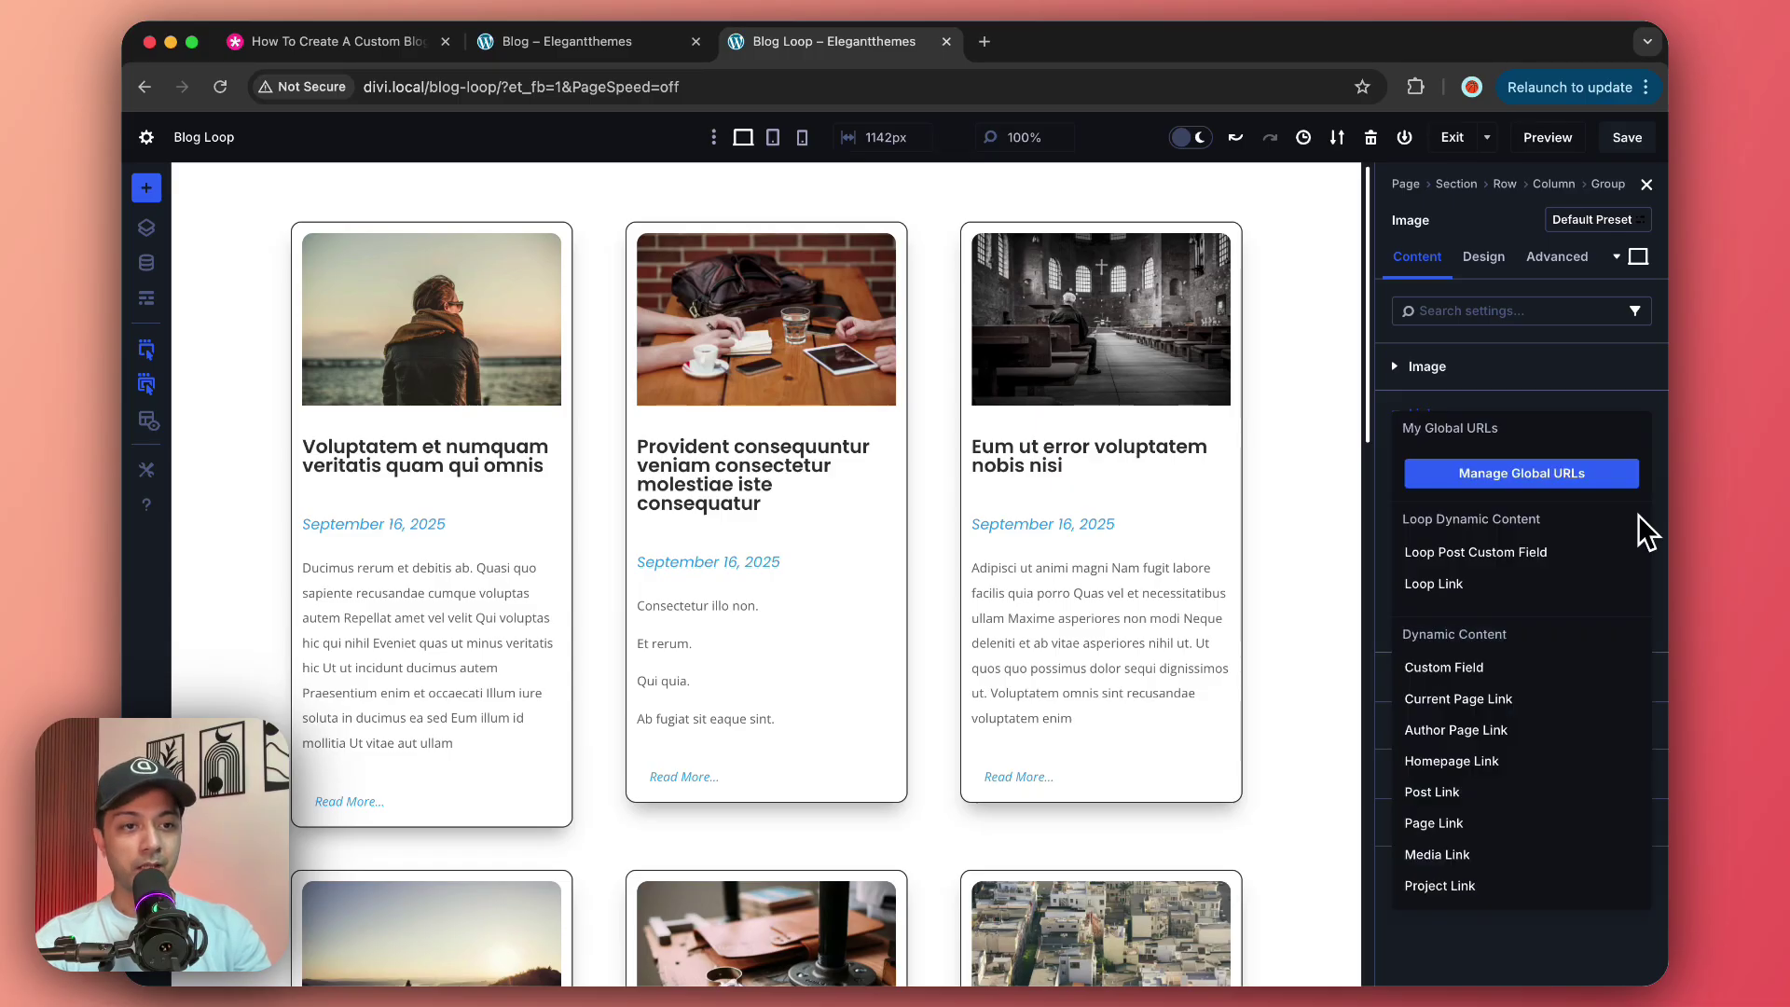
left_click(1423, 601)
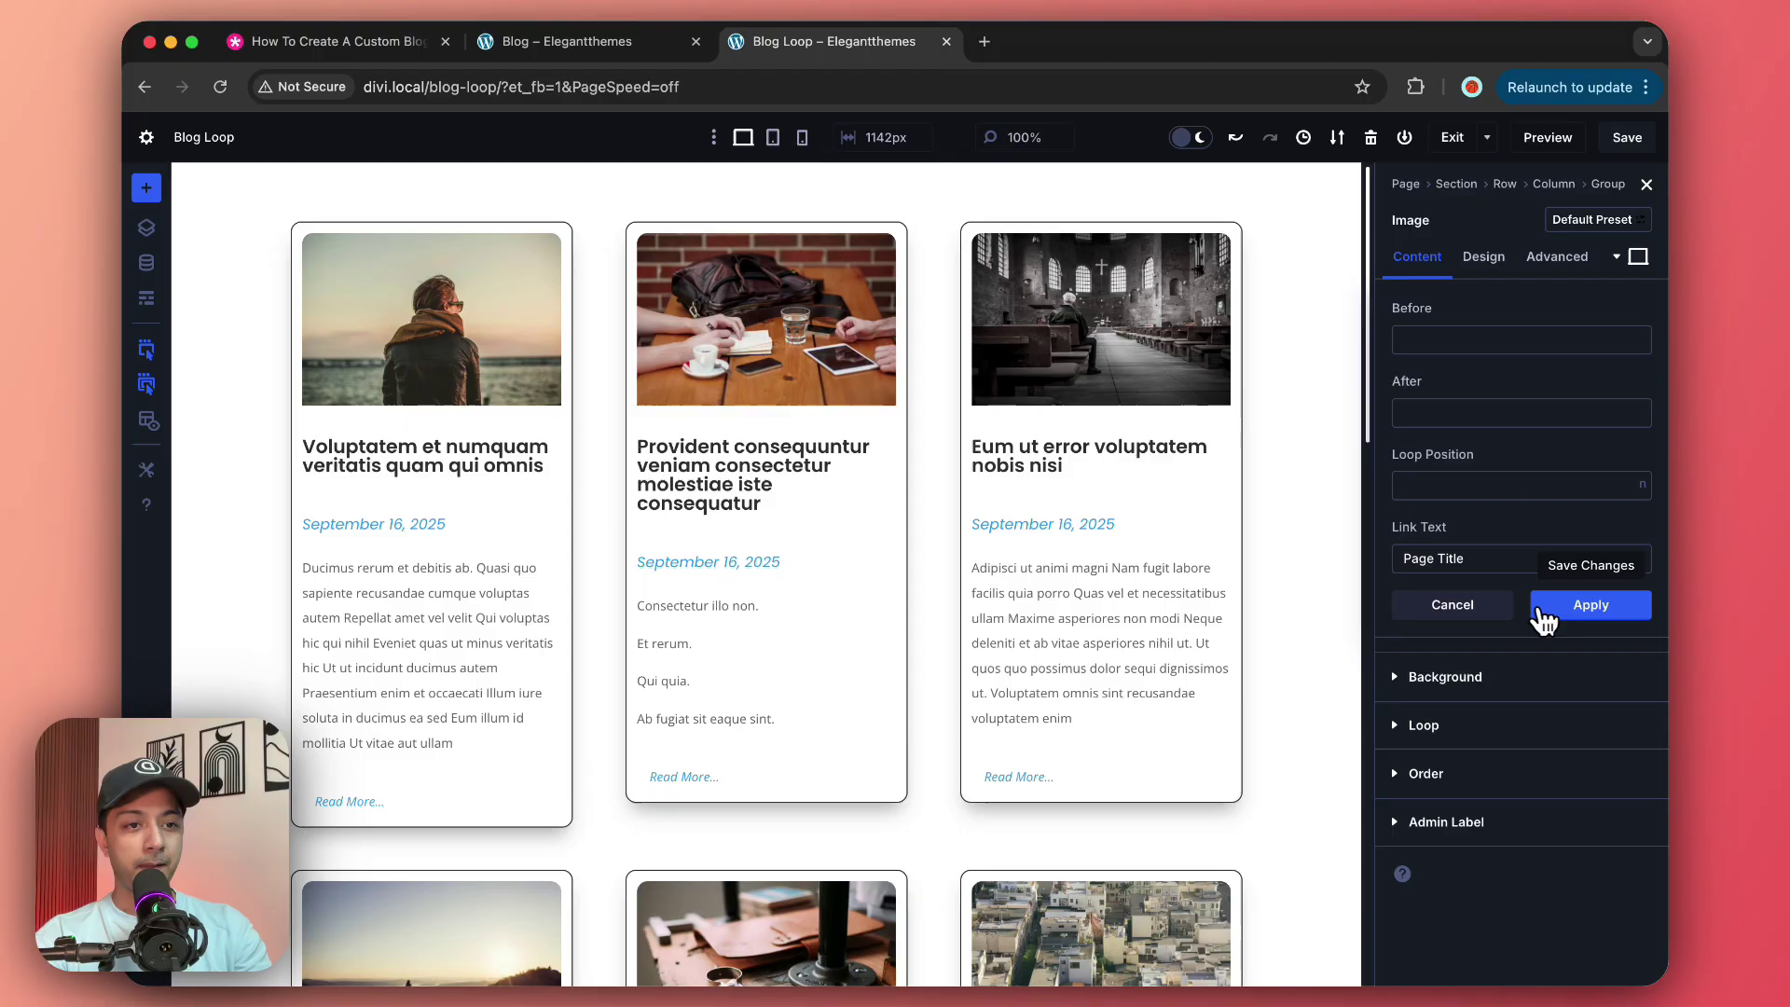
left_click(1605, 616)
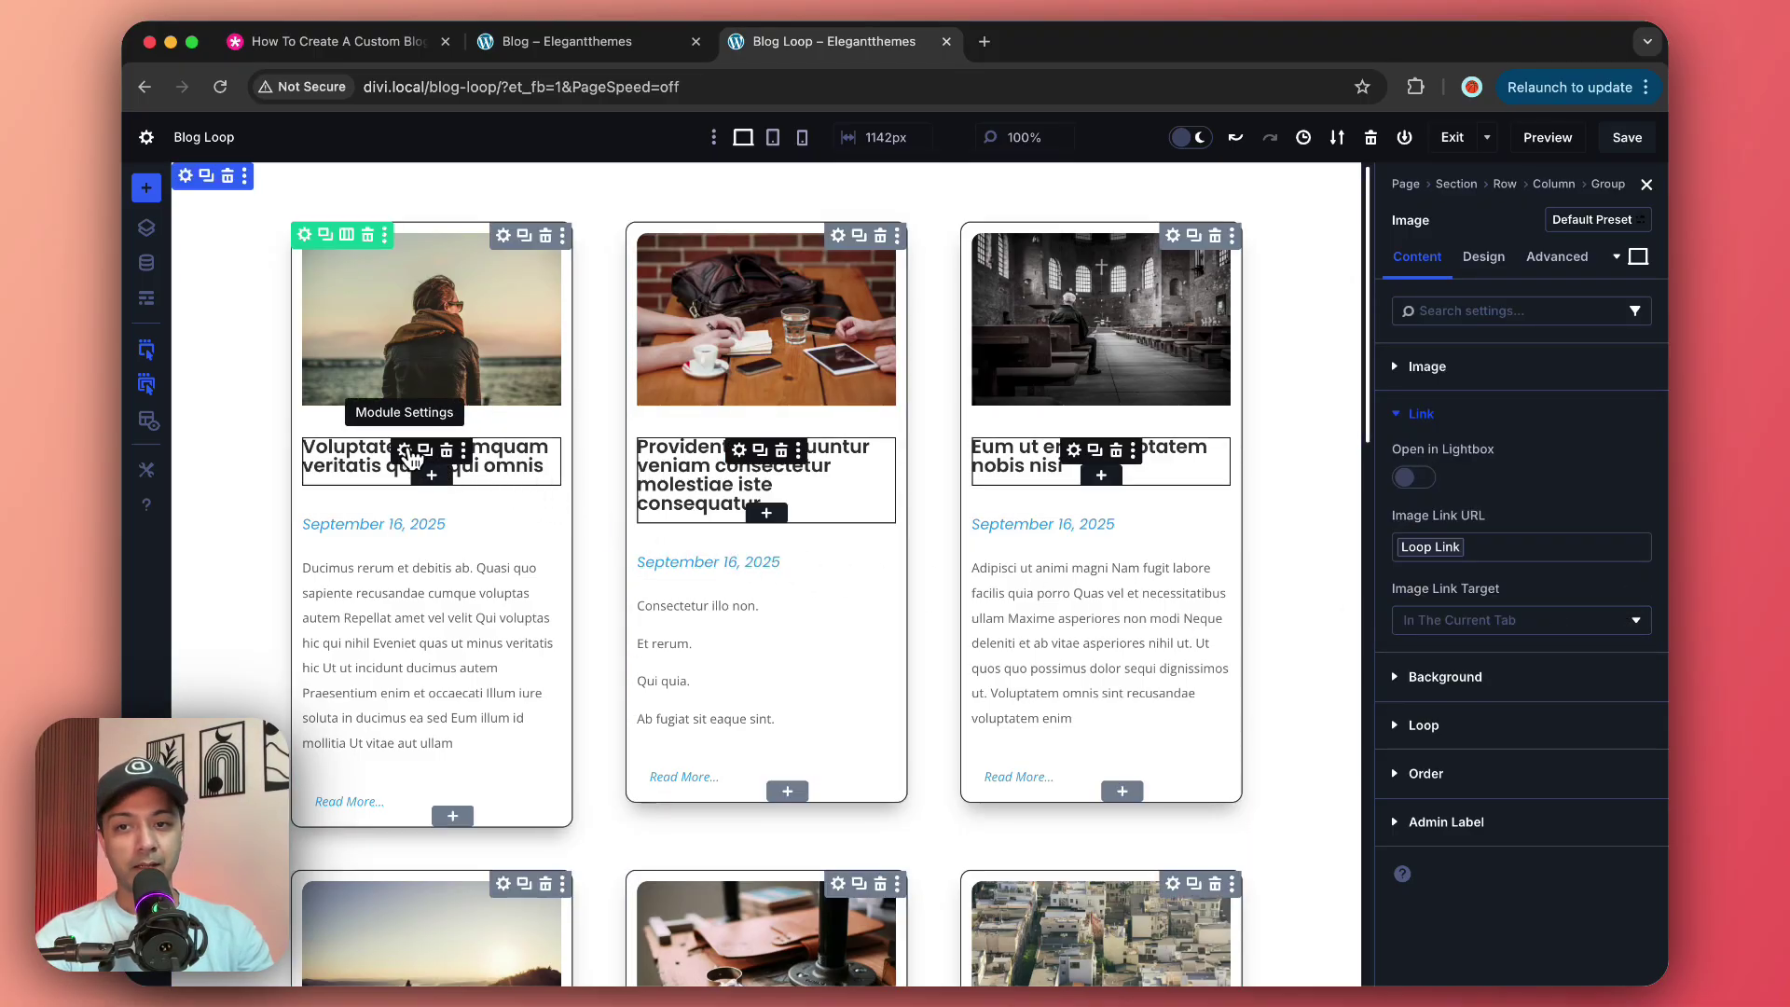
Step: Set the title heading's Module Link URL to the Loop Link dynamic content
left_click(406, 453)
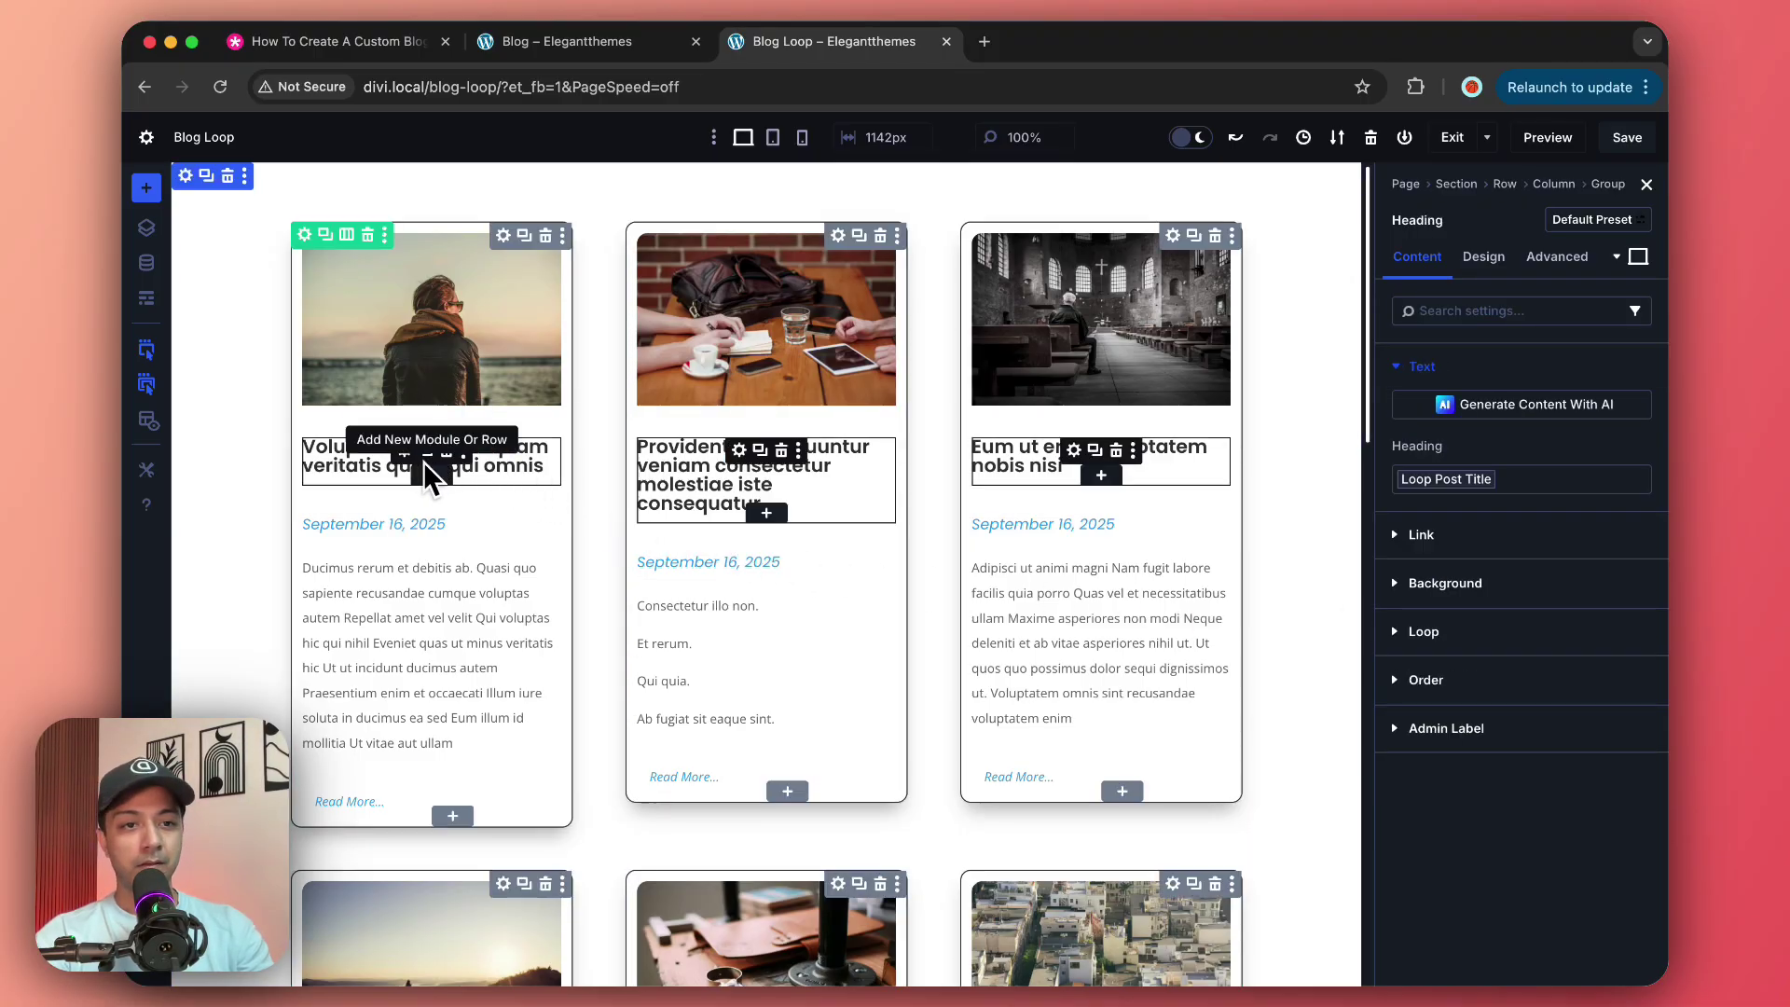
left_click(1418, 537)
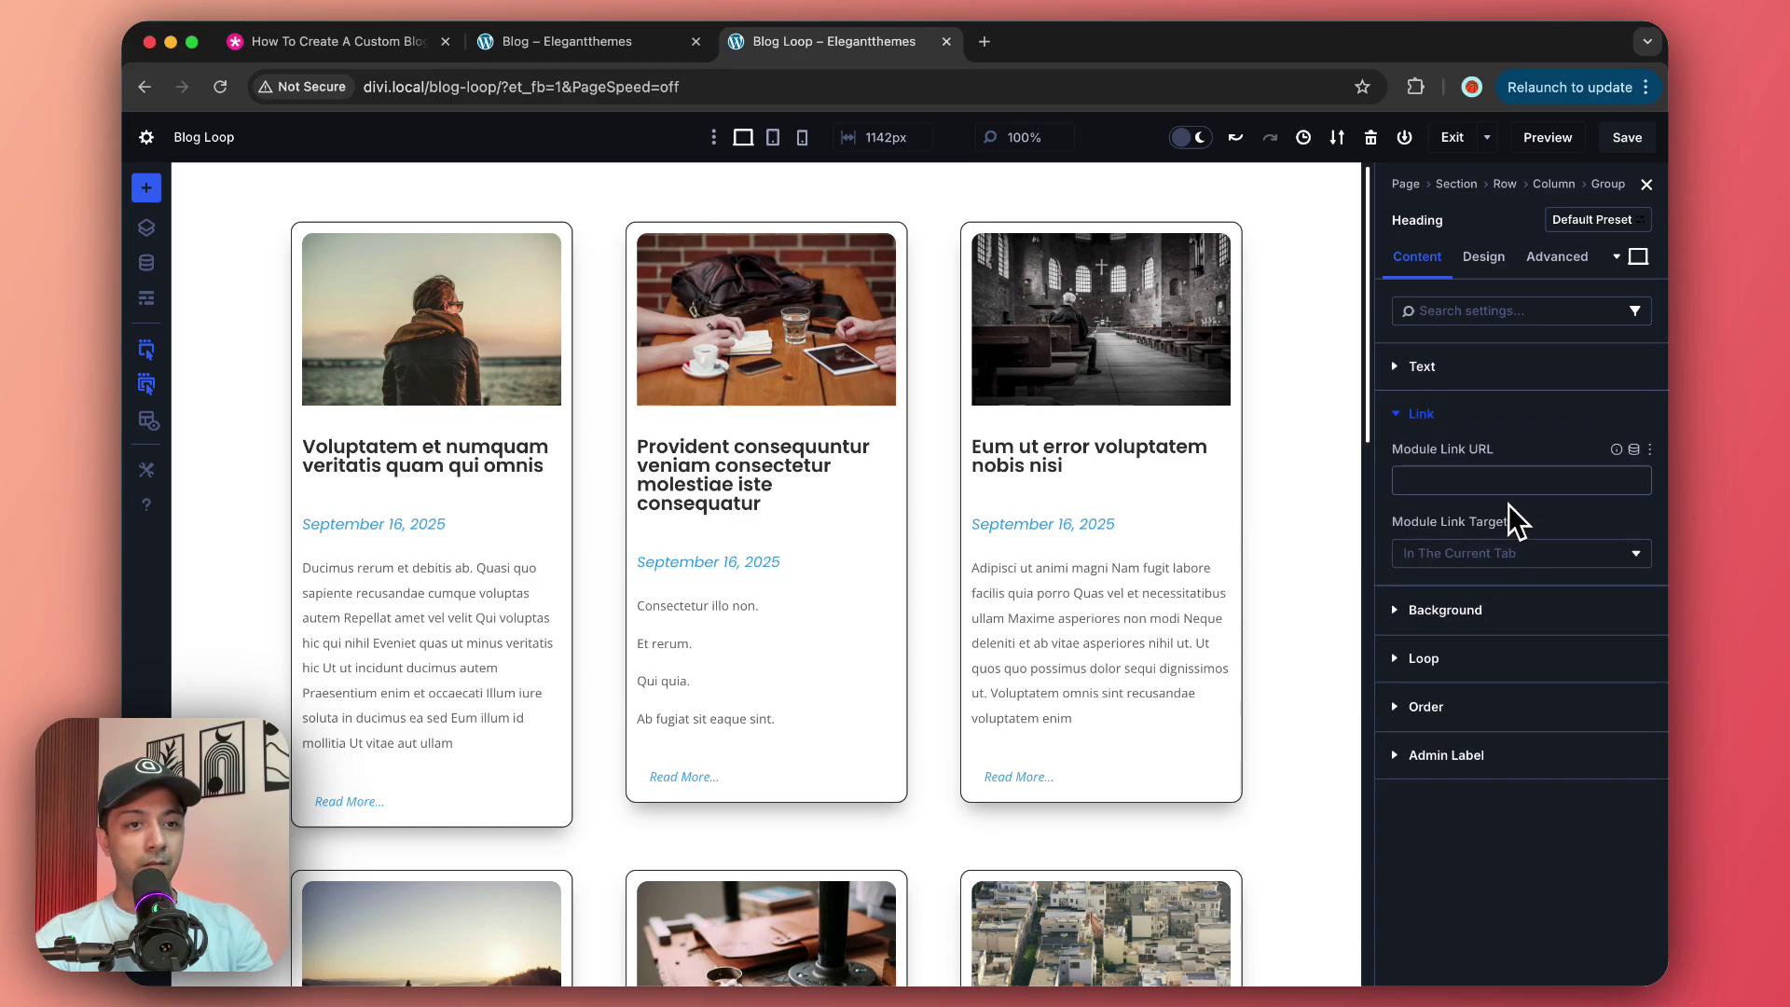
left_click(1634, 451)
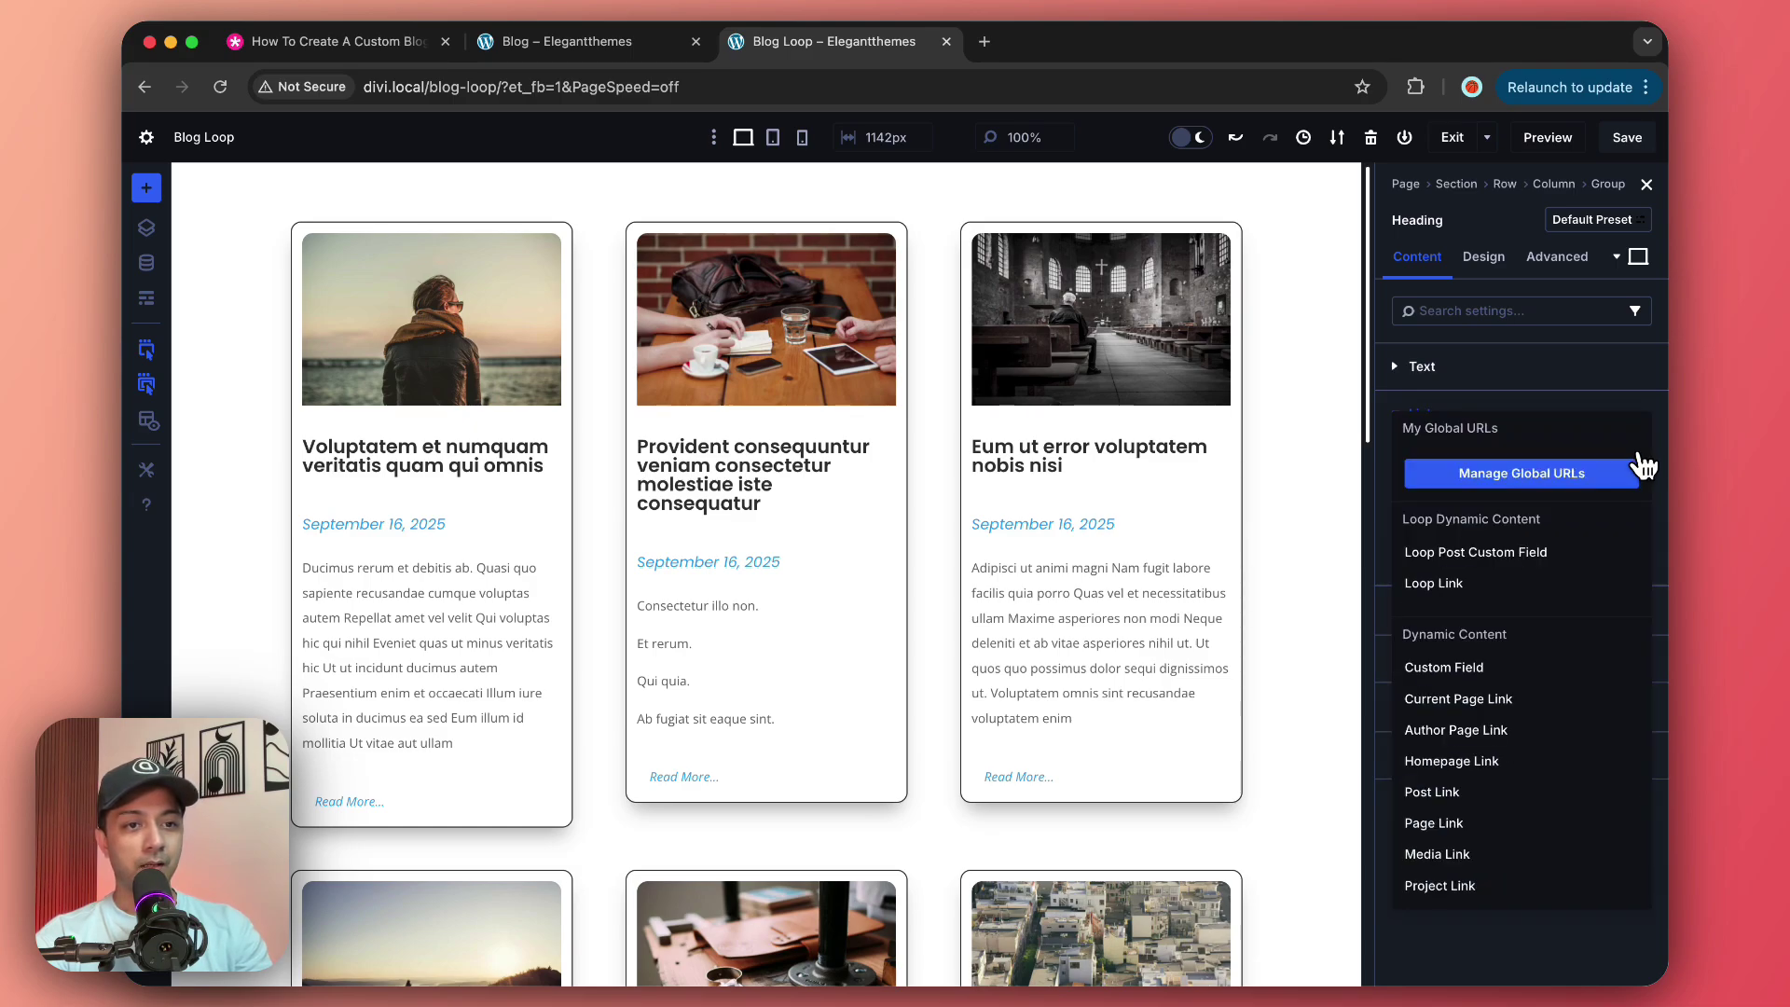
left_click(1445, 584)
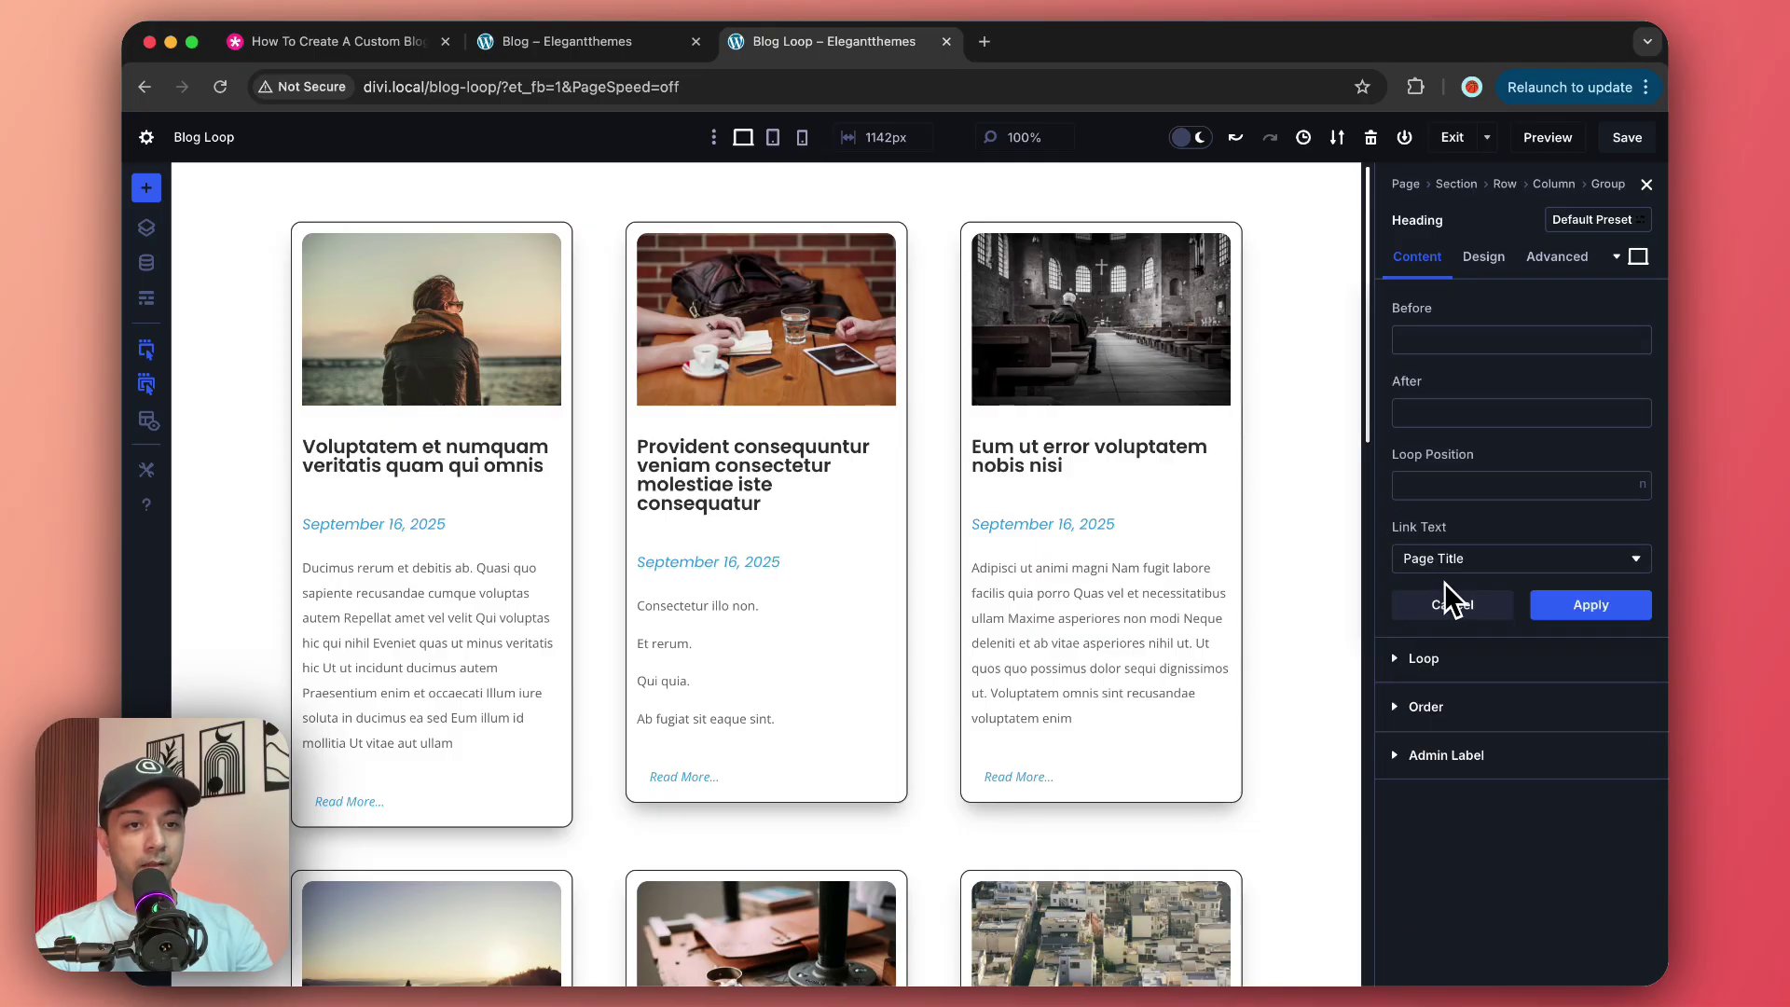
left_click(1600, 610)
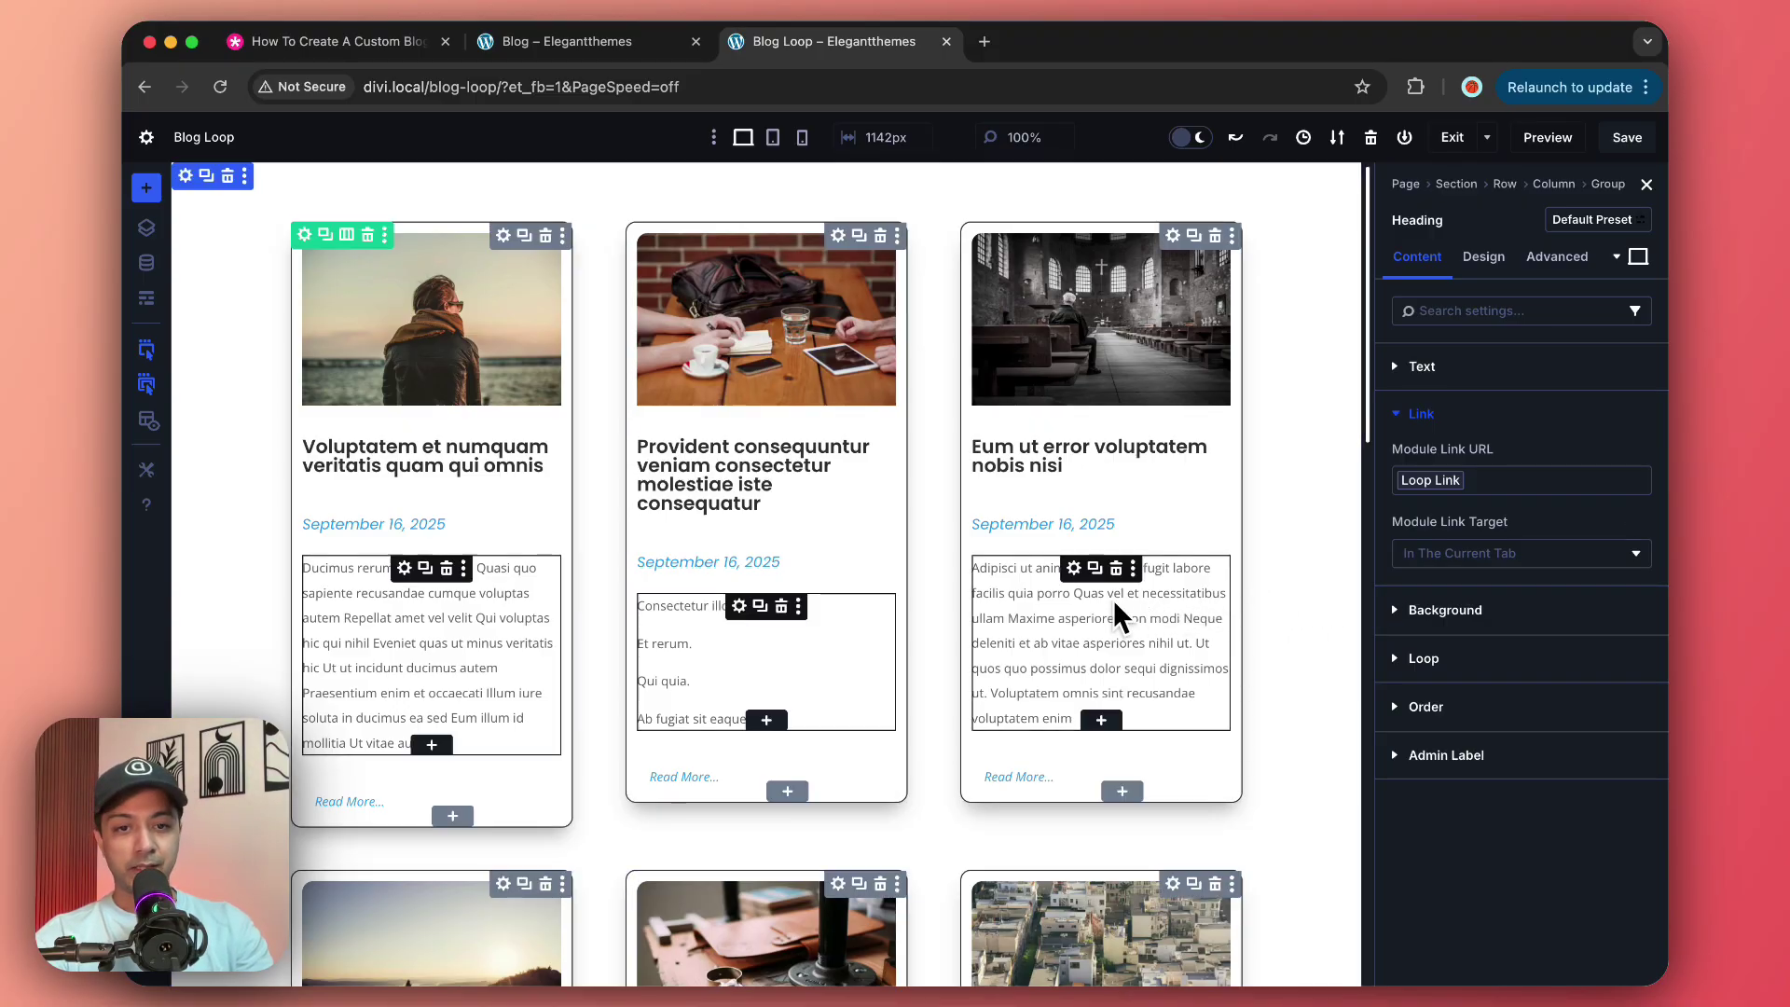
Step: Save the Blog Loop page and browse its card grid in the preview tab
left_click(1627, 142)
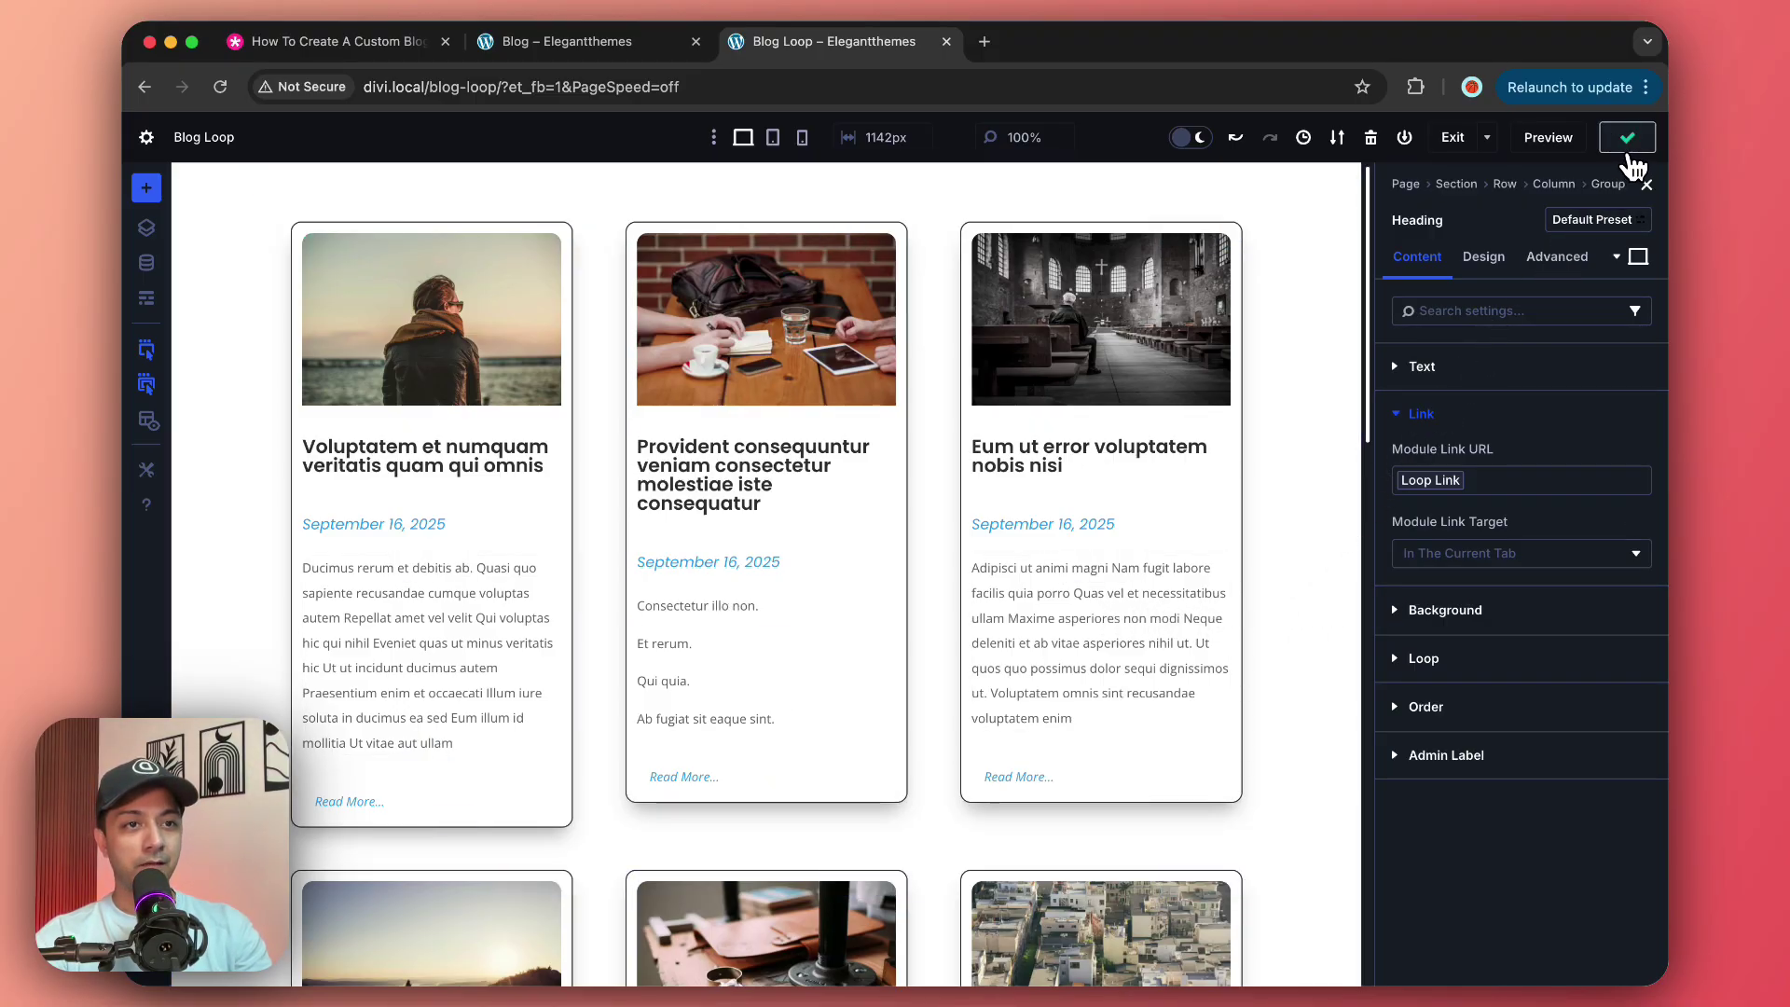
left_click(1546, 142)
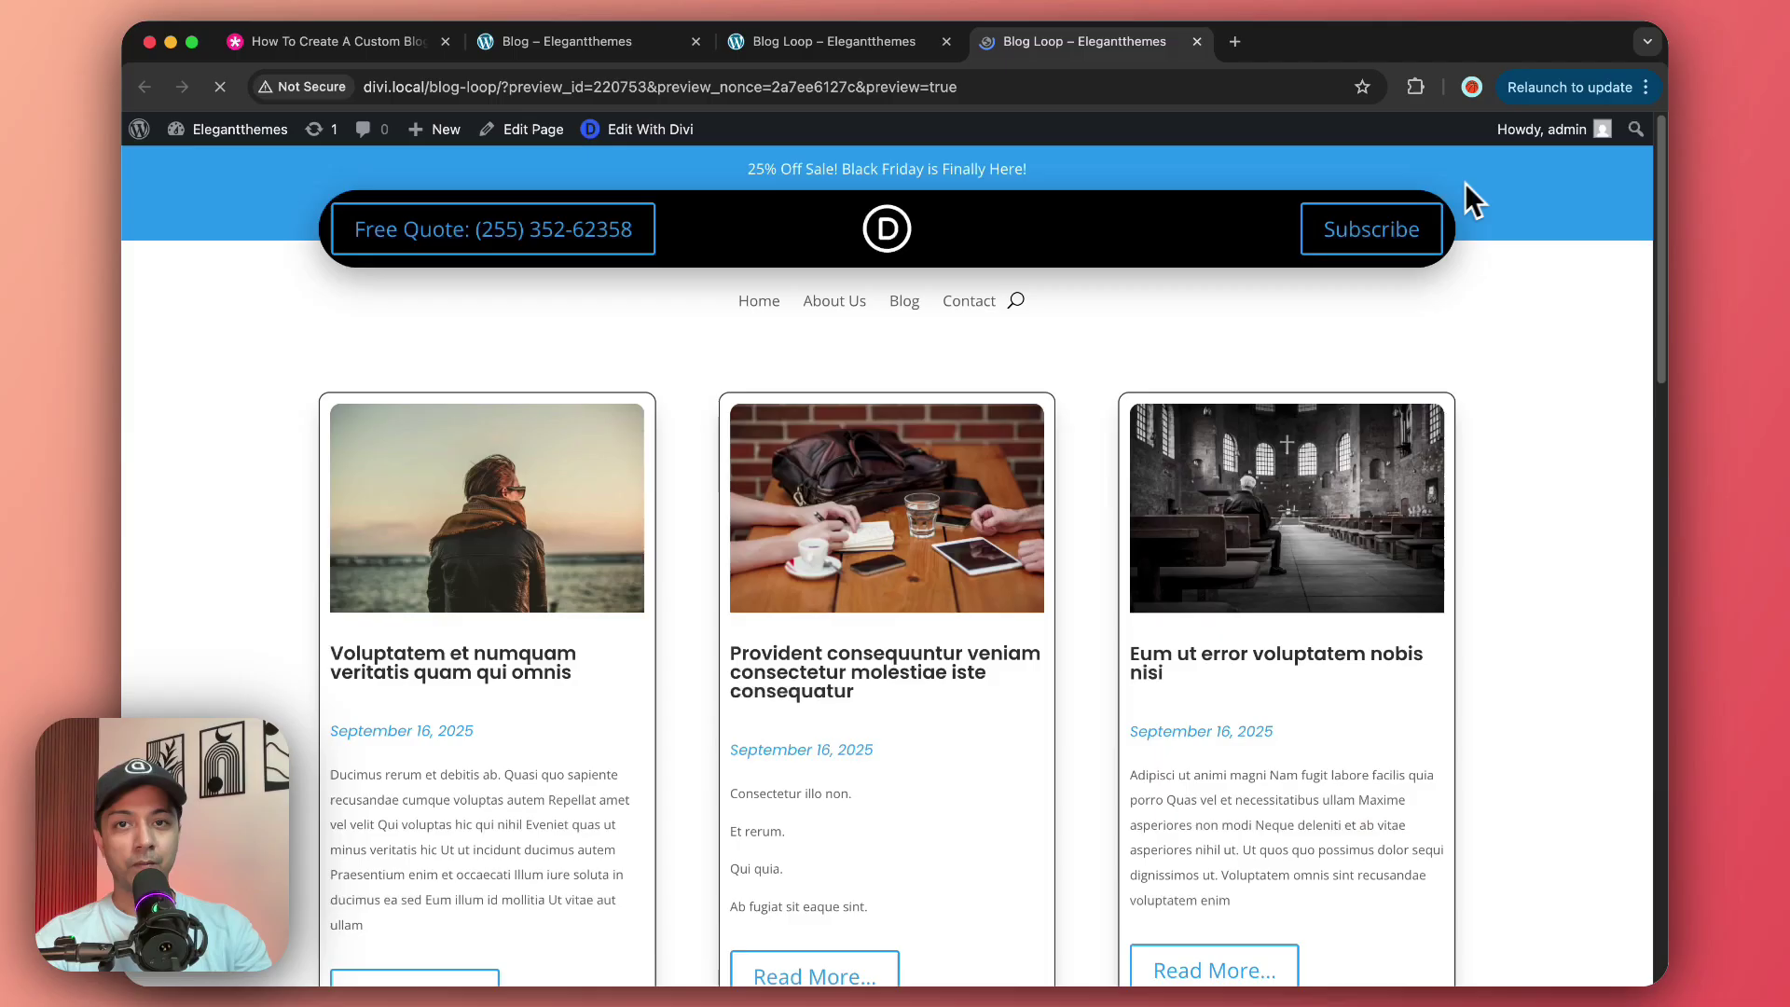
scroll(1609, 584, "down", 5)
scroll(1610, 583, "down", 4)
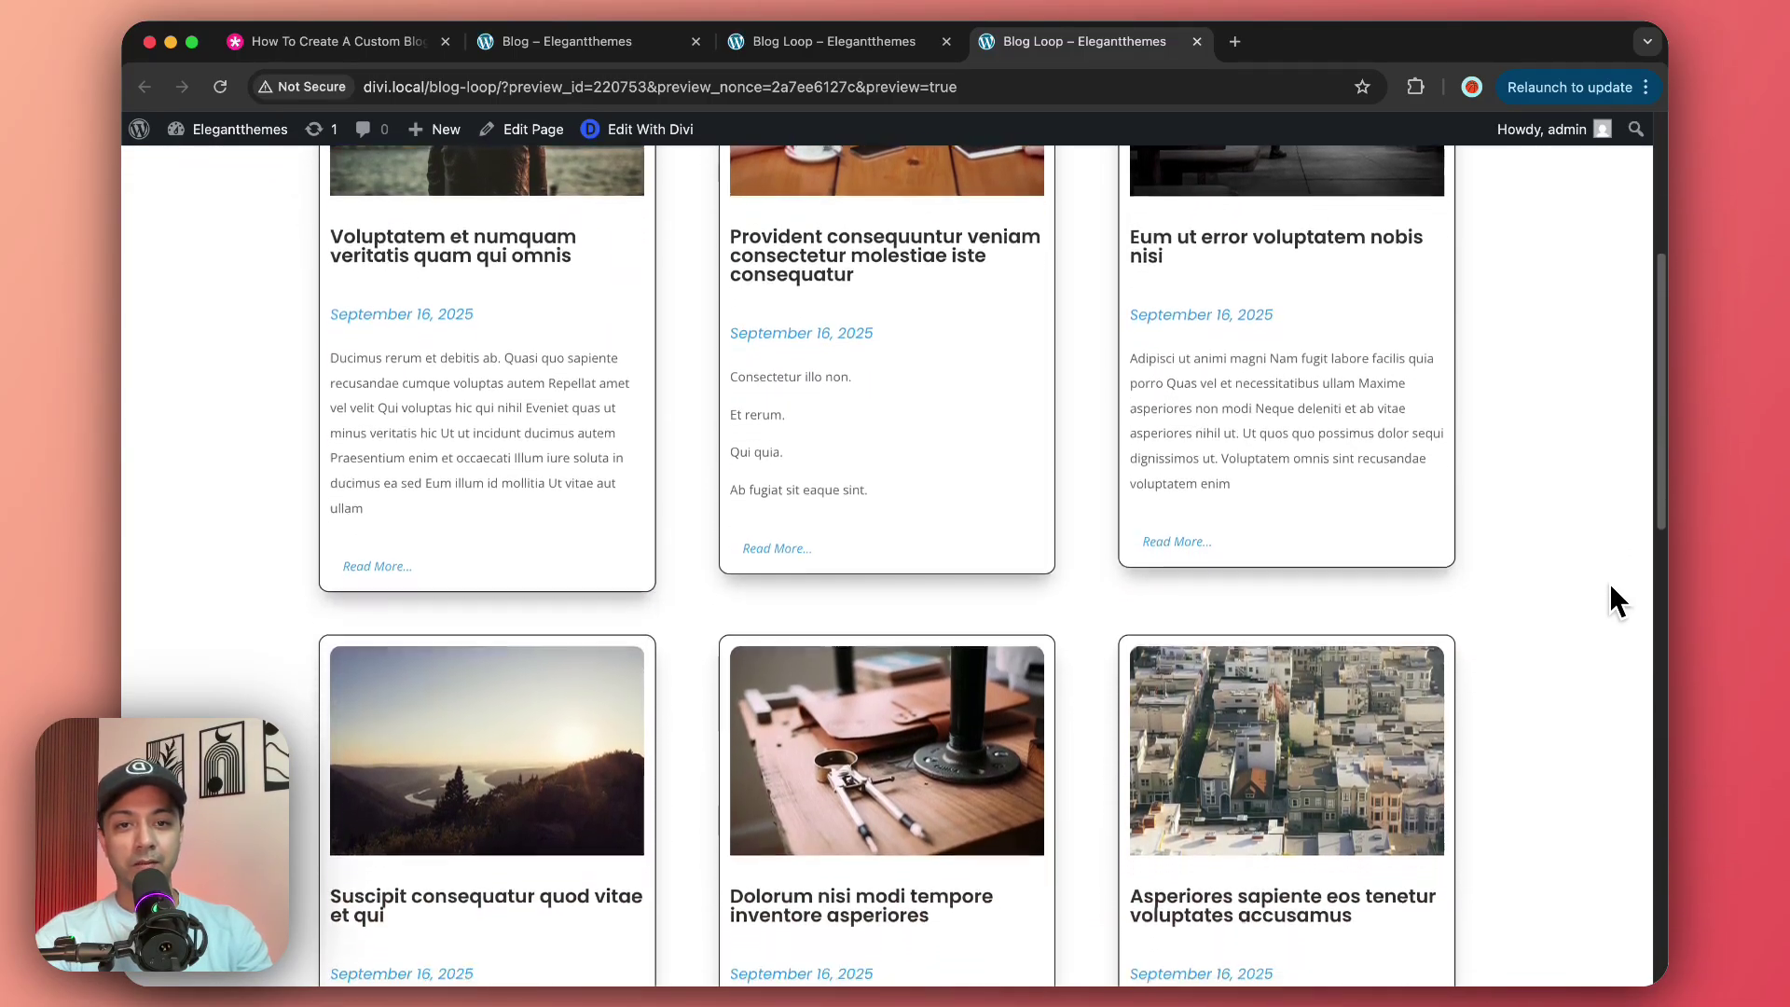
scroll(1609, 583, "up", 8)
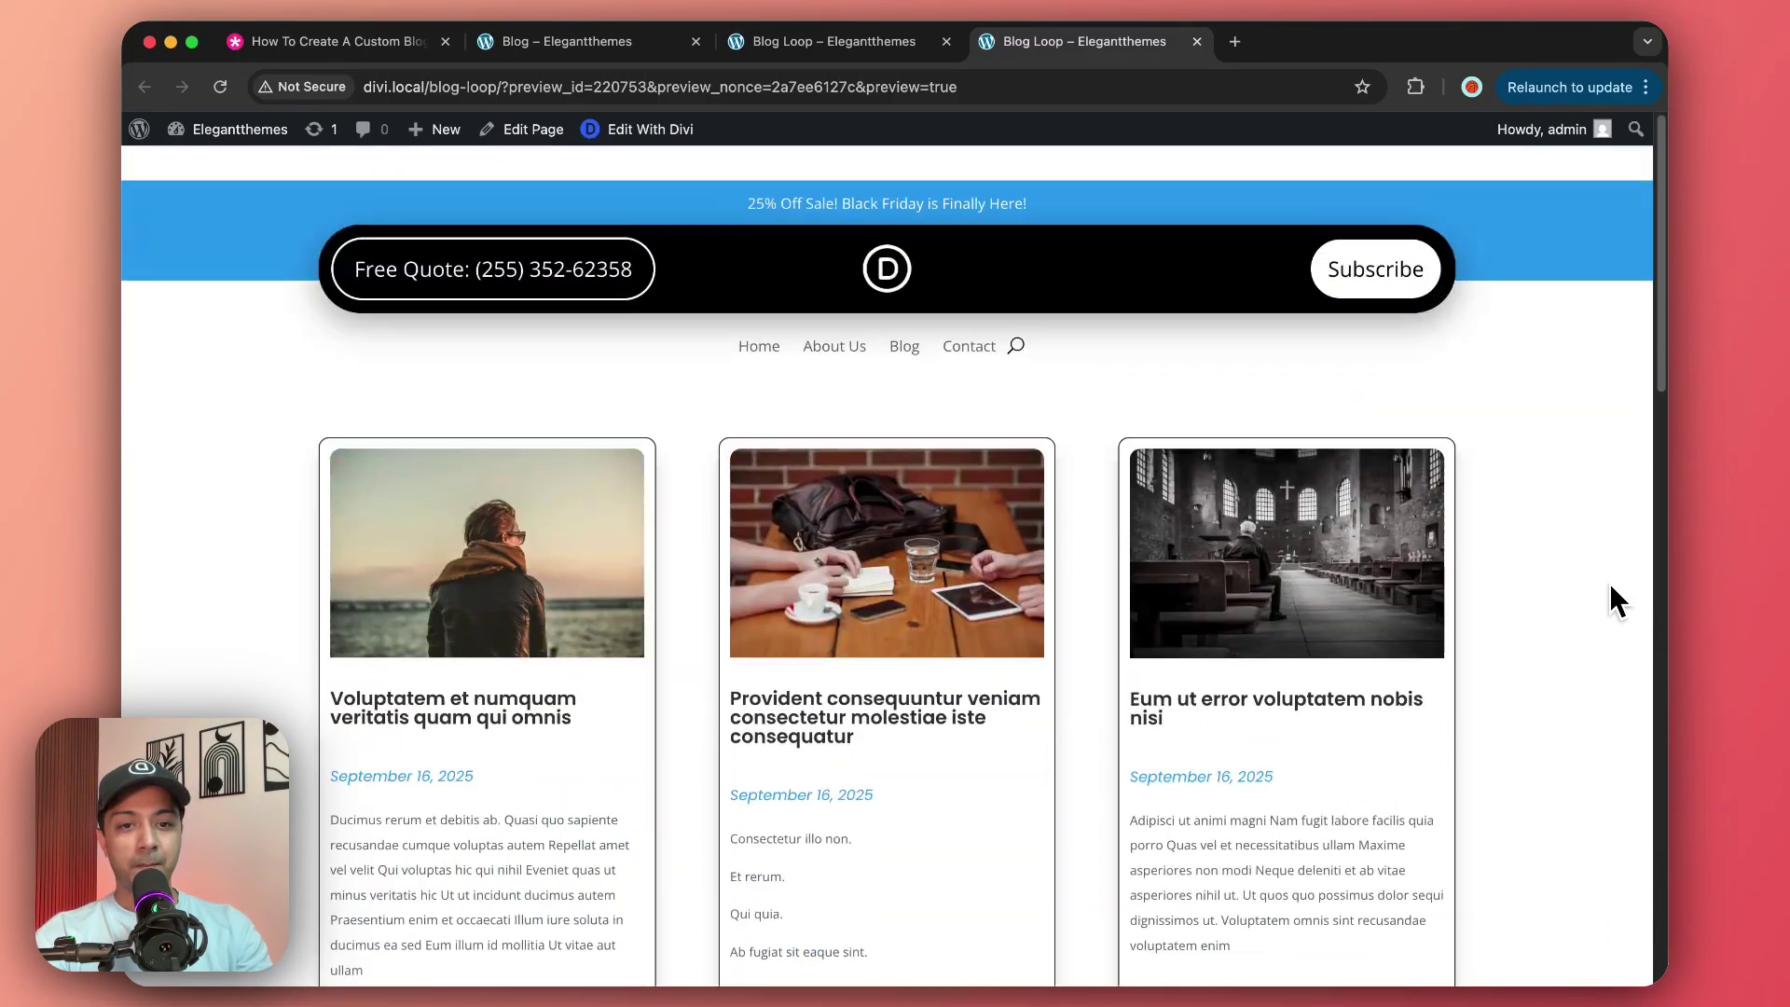
Step: Confirm that the first card's image and Read More button both open its post
left_click(464, 551)
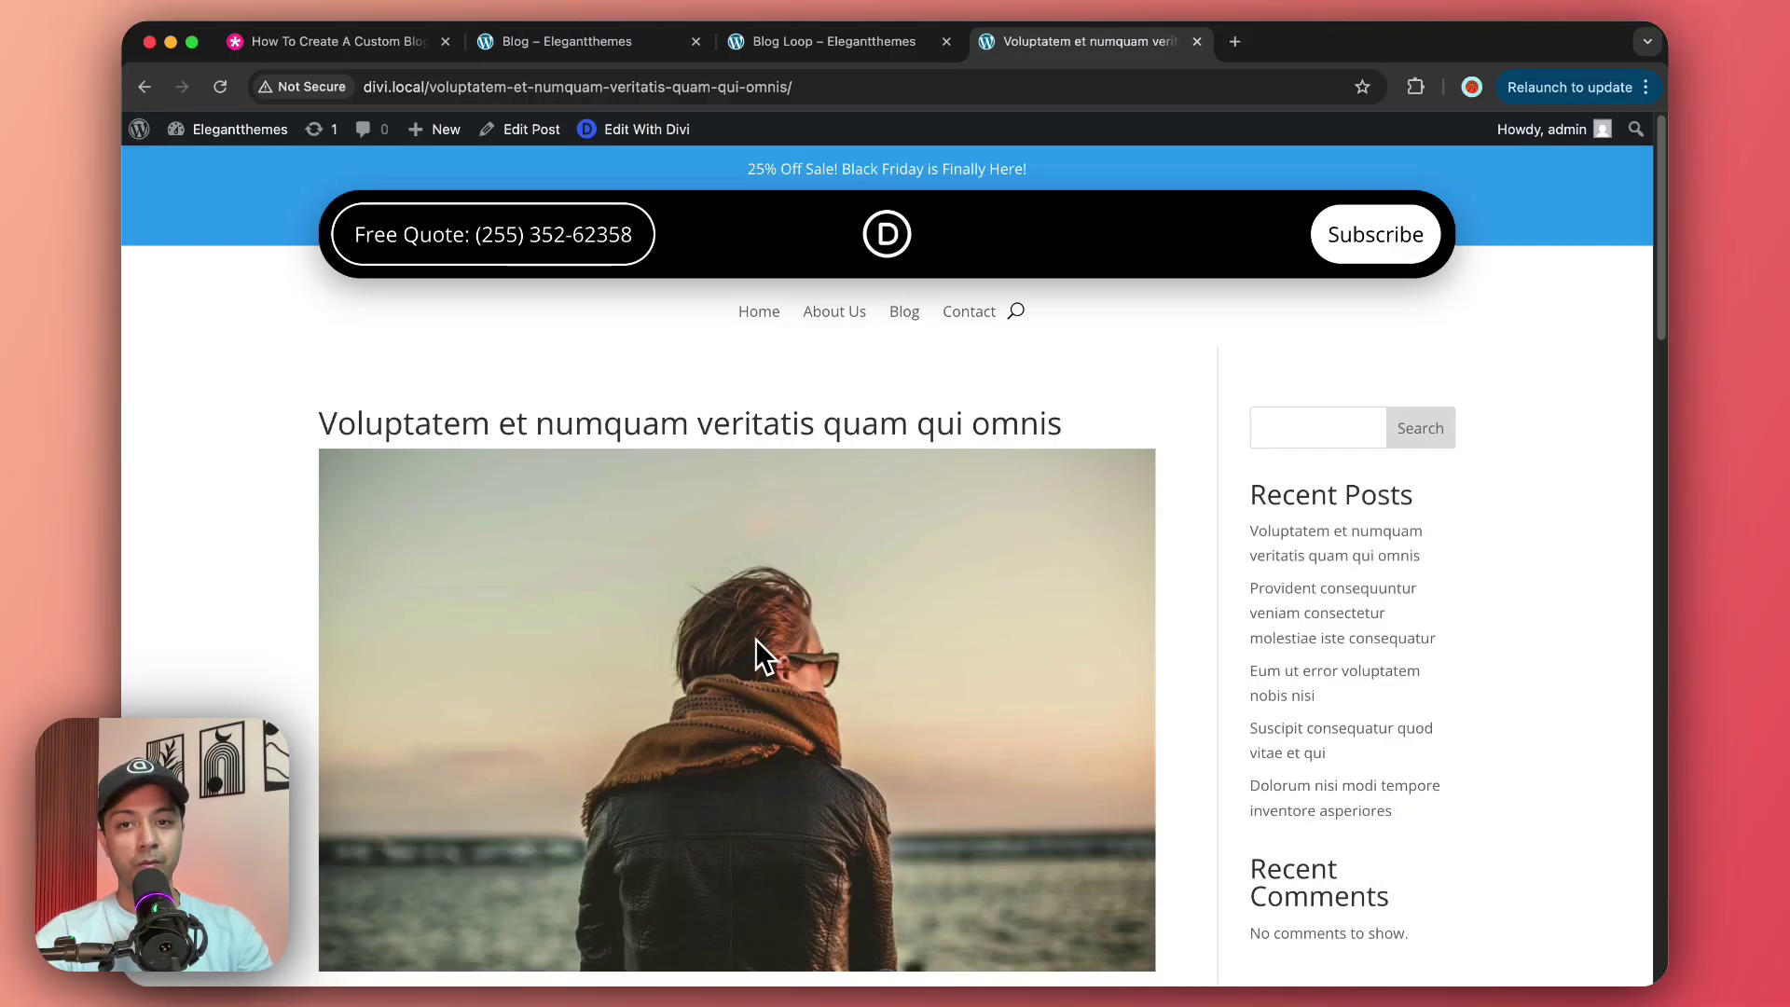
left_click(146, 86)
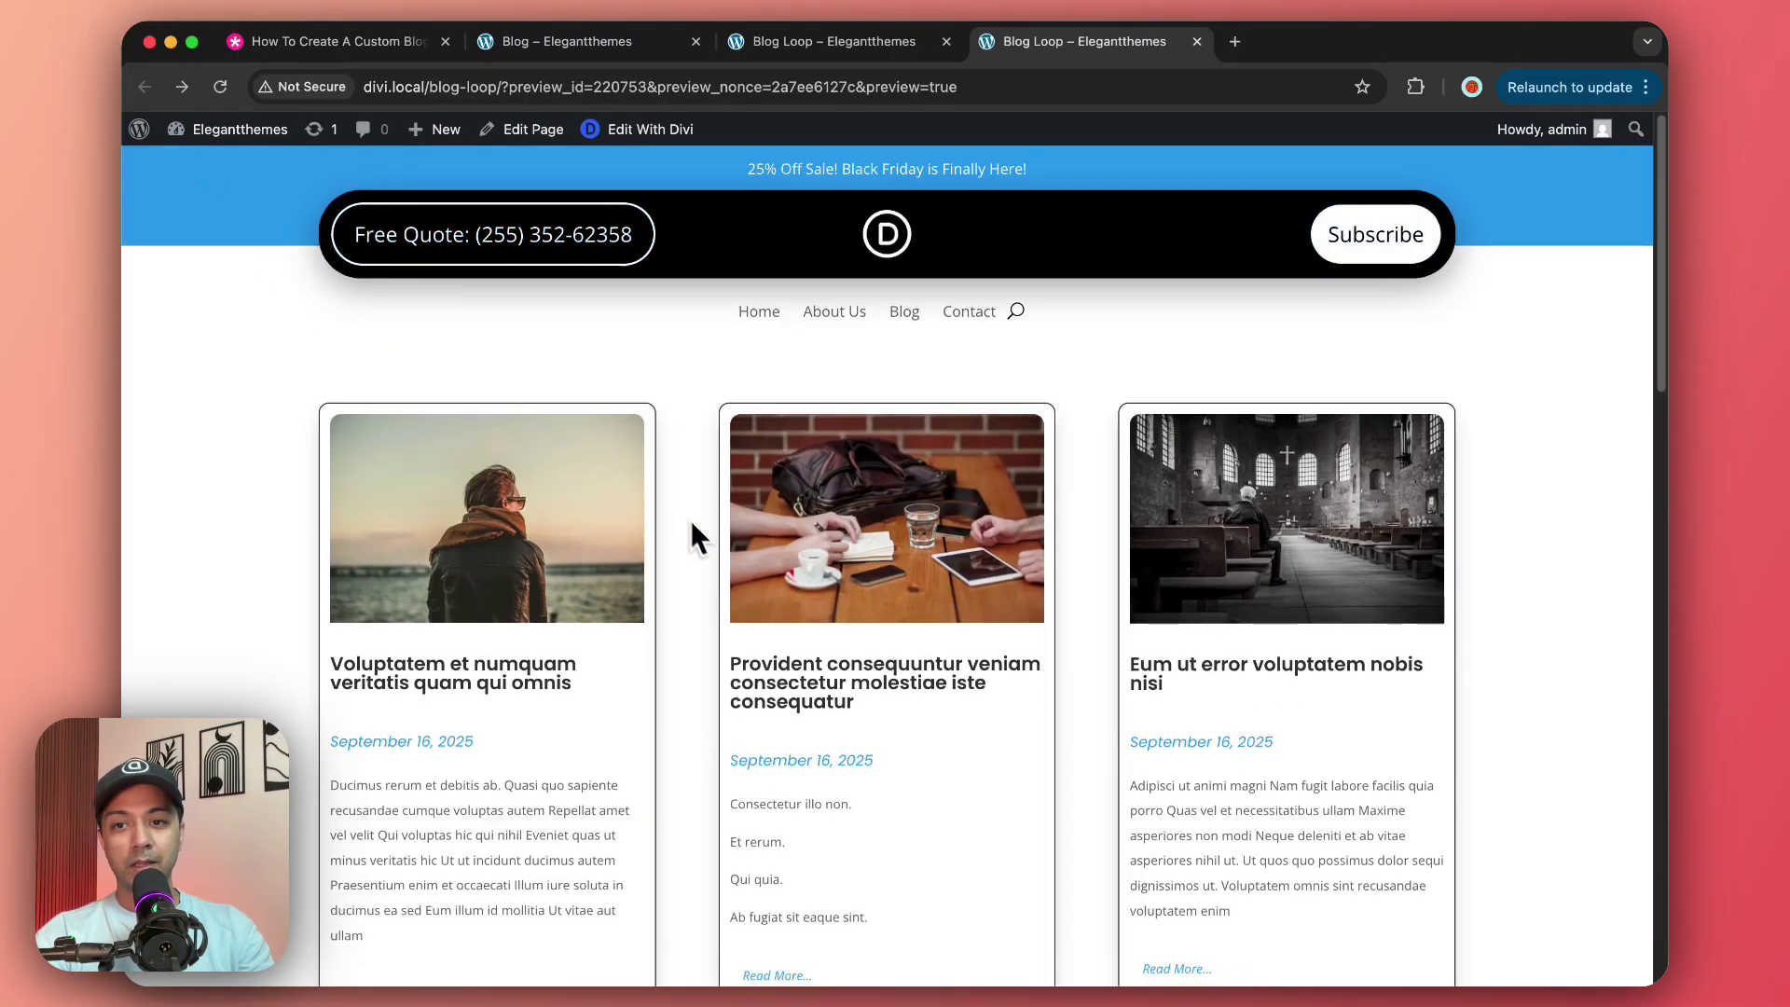
scroll(691, 524, "down", 5)
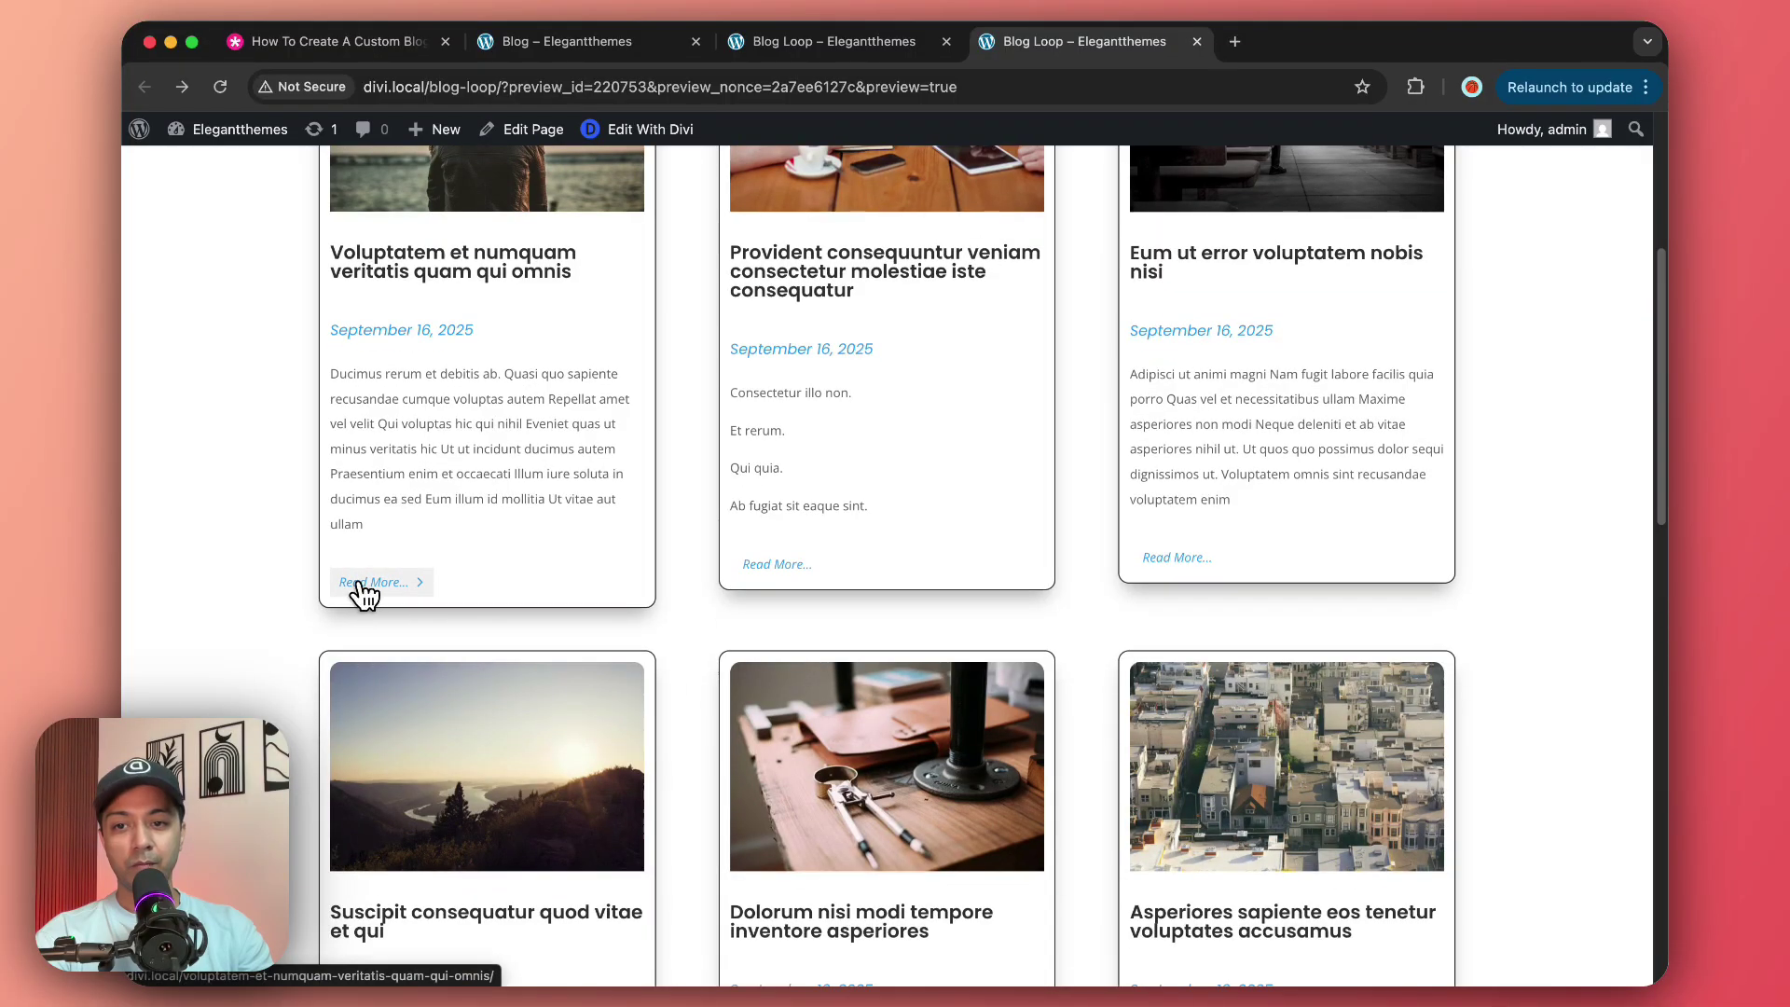
left_click(364, 583)
scroll(1155, 480, "down", 5)
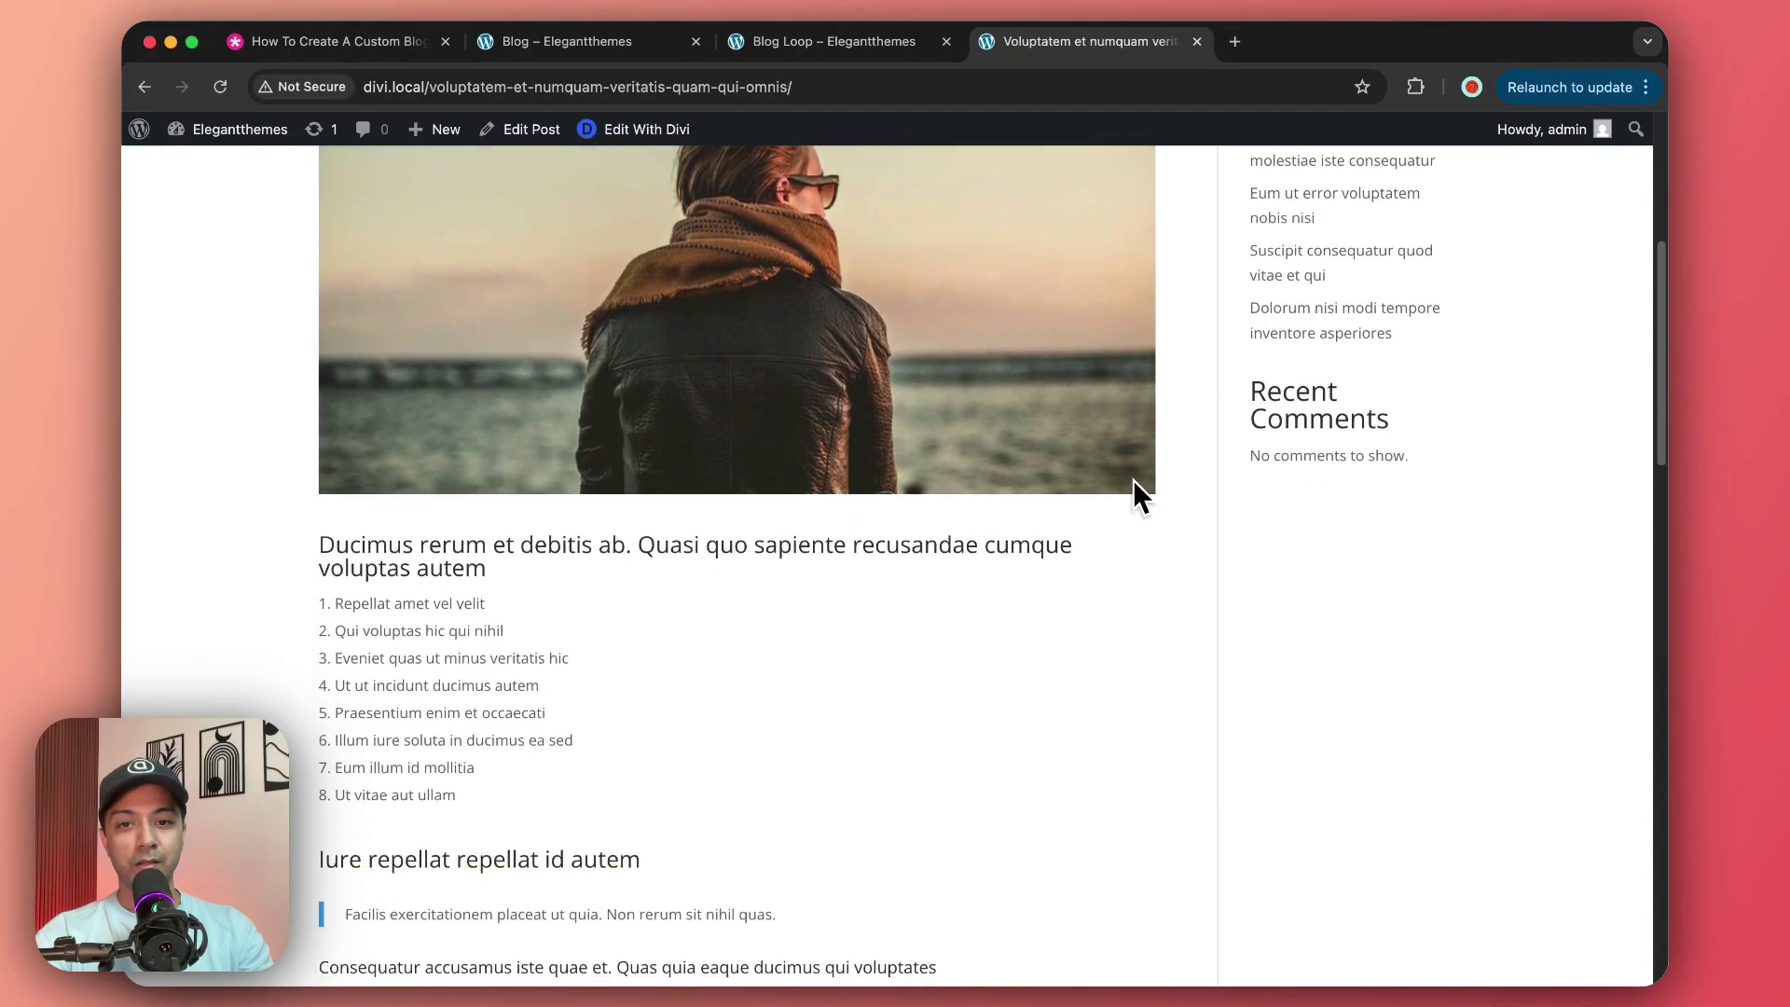
scroll(1133, 479, "down", 8)
scroll(1133, 479, "up", 15)
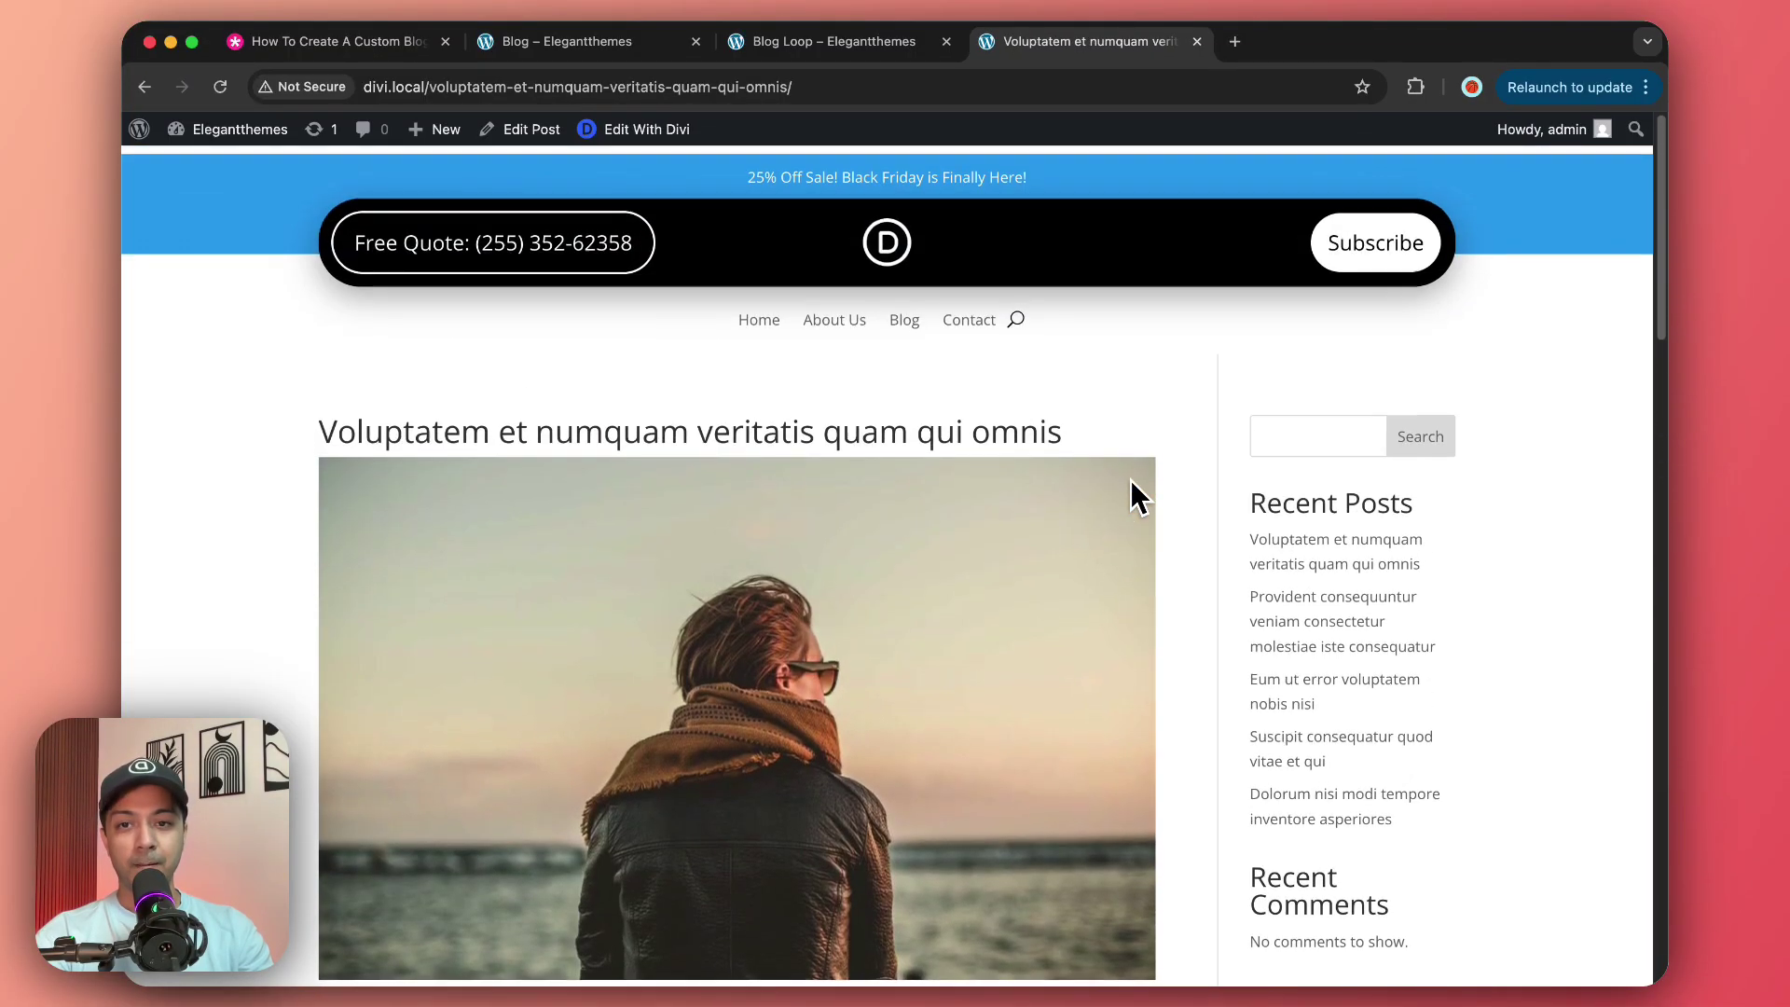